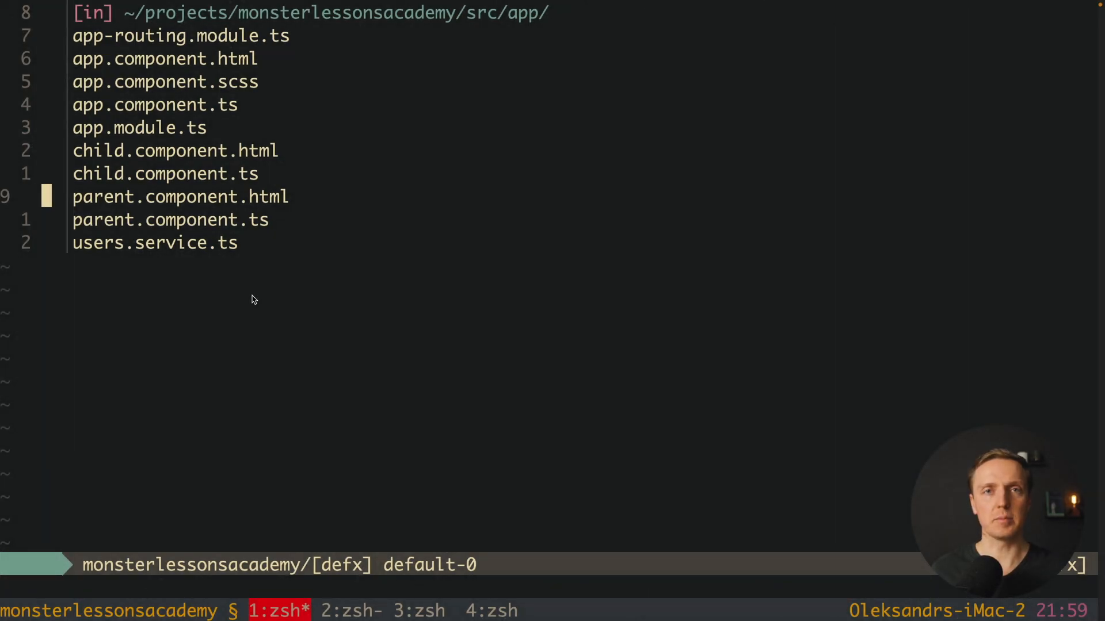
- Review app.component.html and its parent element line, then return to the folder listing
key(k)
key(k)
key(k)
key(k)
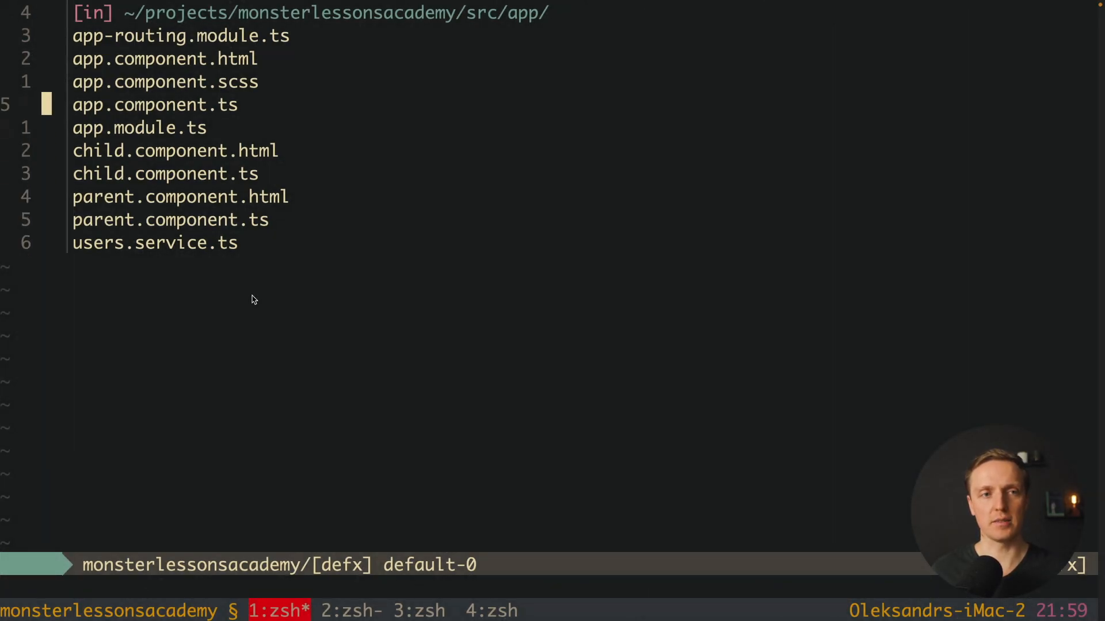
key(k)
key(k)
key(Return)
key(j)
key(j)
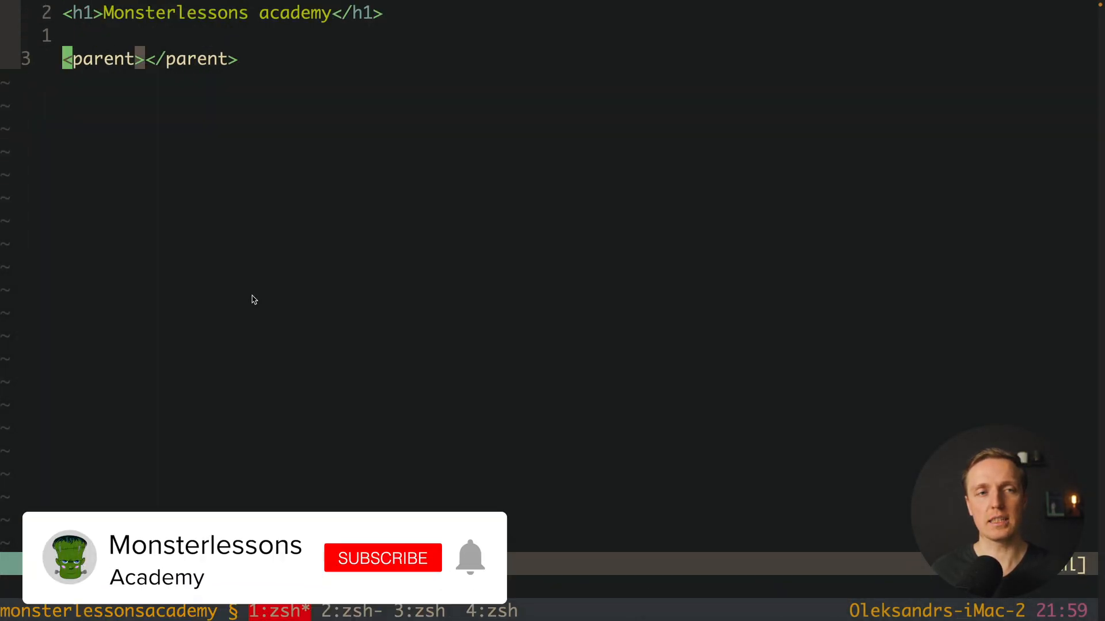
key(l)
key(l)
key(e)
key(e)
key(e)
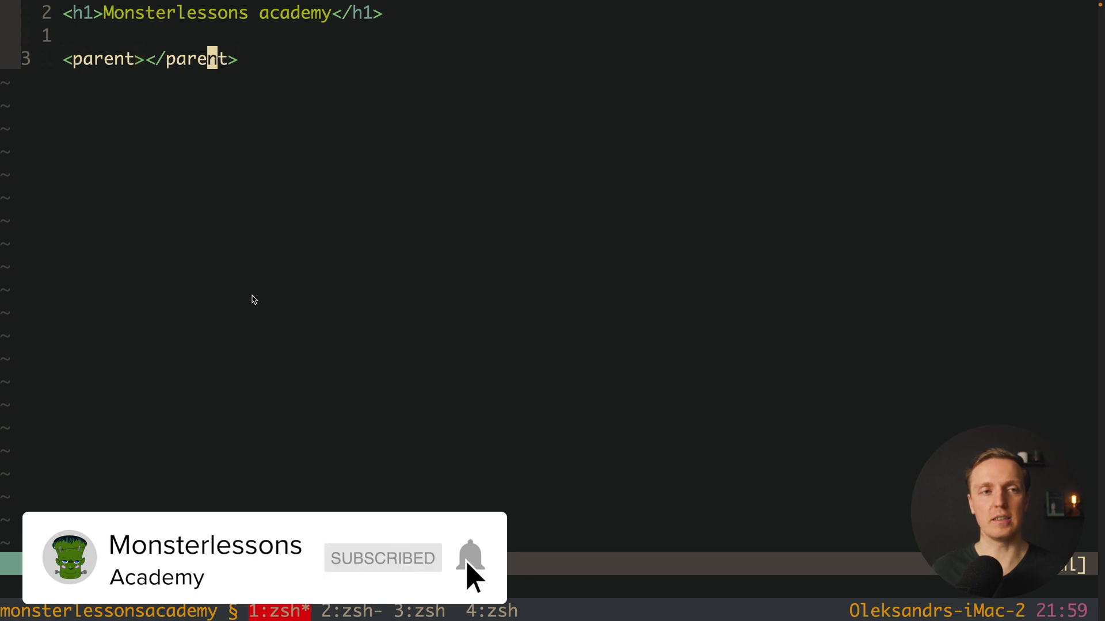
key(-)
- Review parent.component.ts and parent.component.html from the netrw listing
key(j)
key(j)
key(j)
key(j)
key(j)
key(j)
key(j)
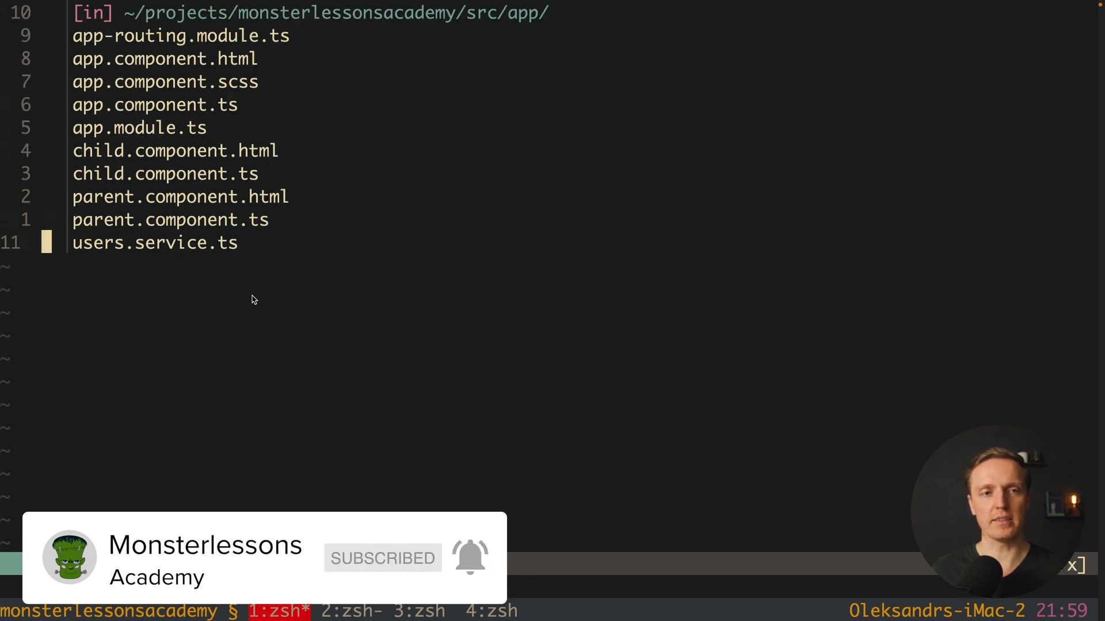
key(k)
key(Return)
key(j)
key(j)
key(j)
key(-)
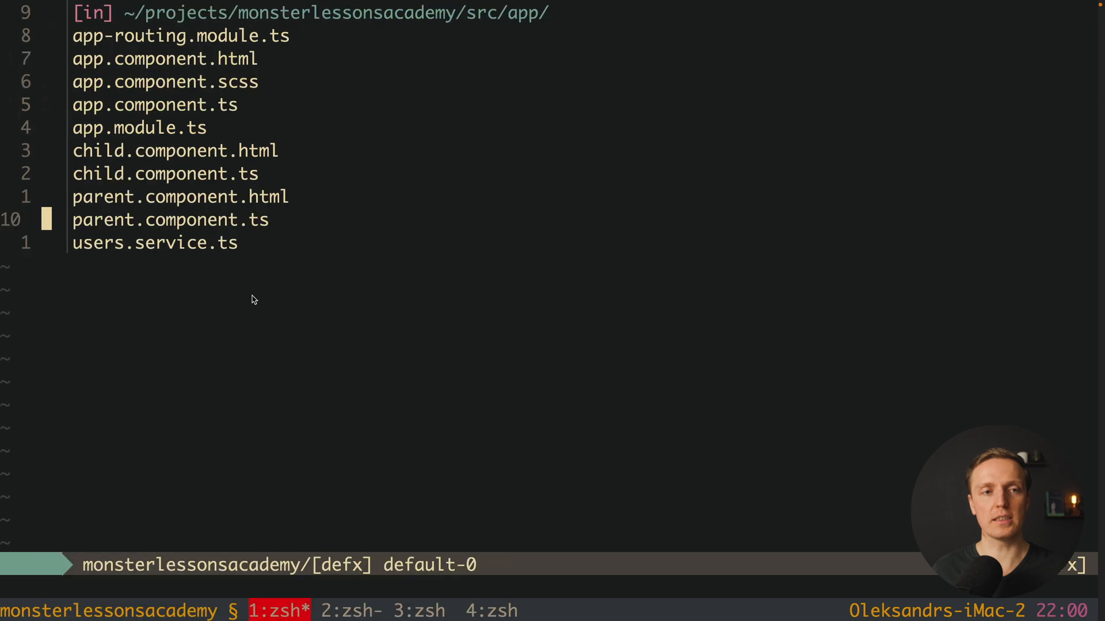
key(k)
key(Return)
key(k)
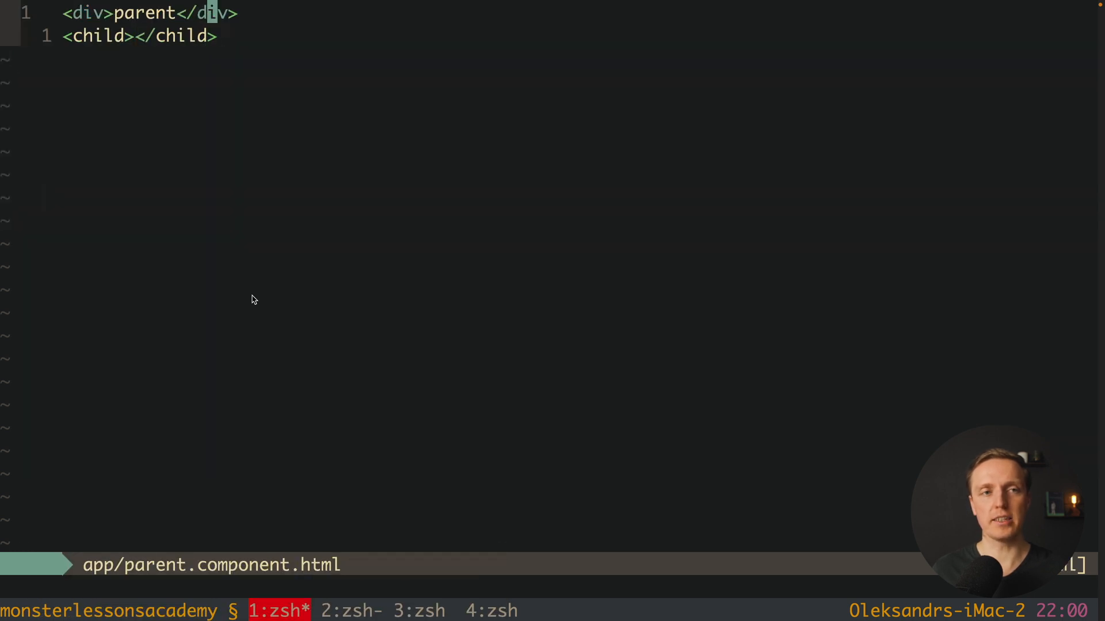
key(h)
key(h)
key(b)
key(b)
key(j)
key(-)
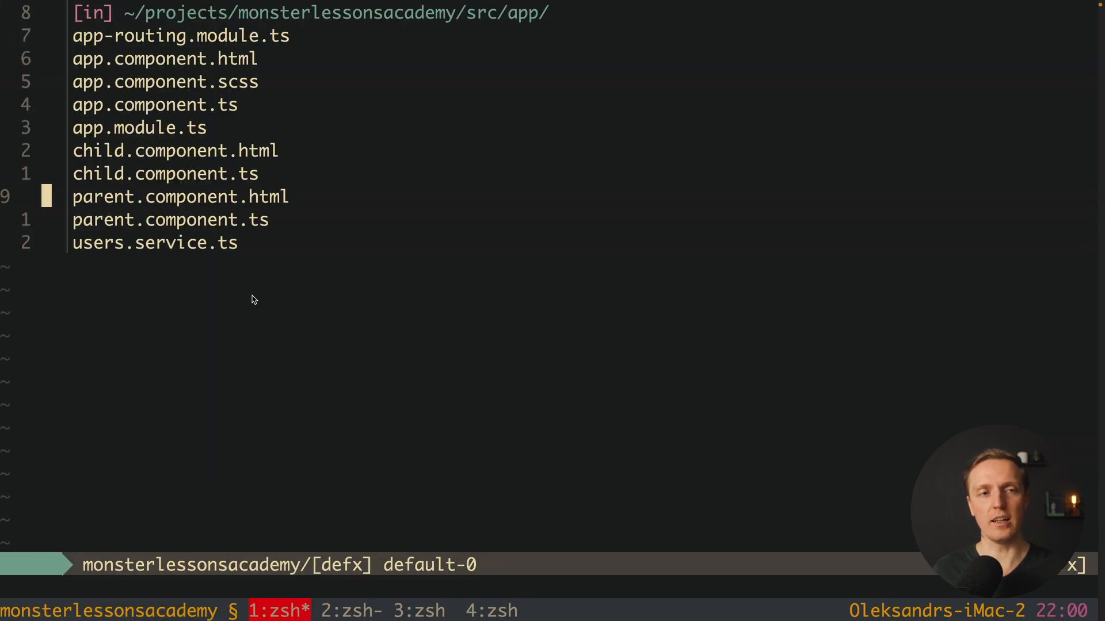
- Review child.component.html, then leave child.component.ts open at its ngOnInit line
key(k)
key(k)
key(Return)
key(l)
key(l)
key(l)
key(l)
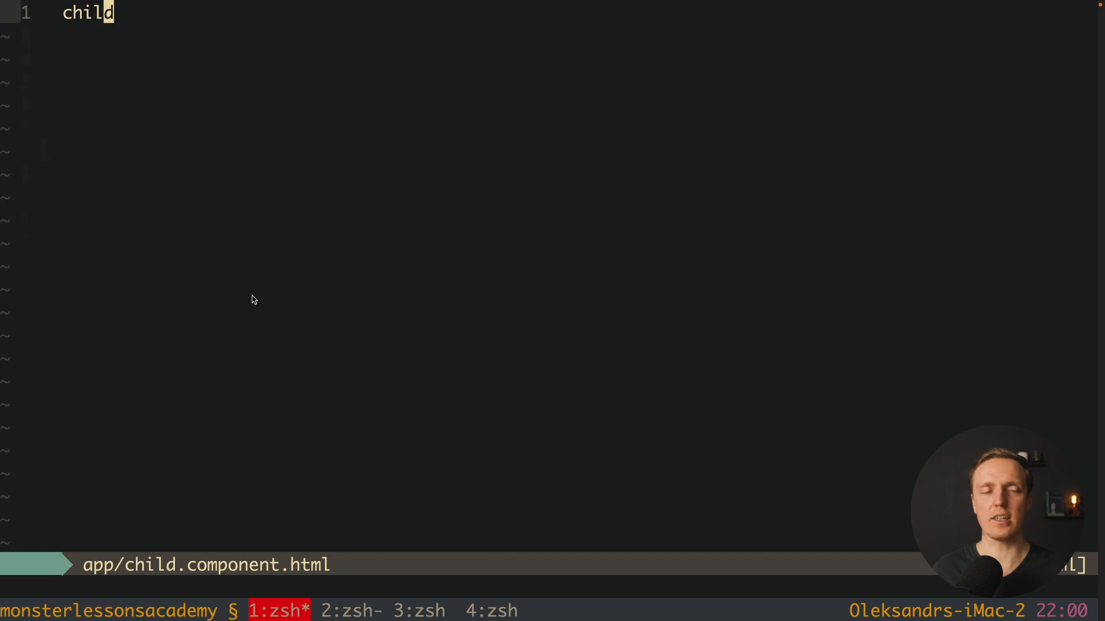
key(minus)
key(j)
key(Return)
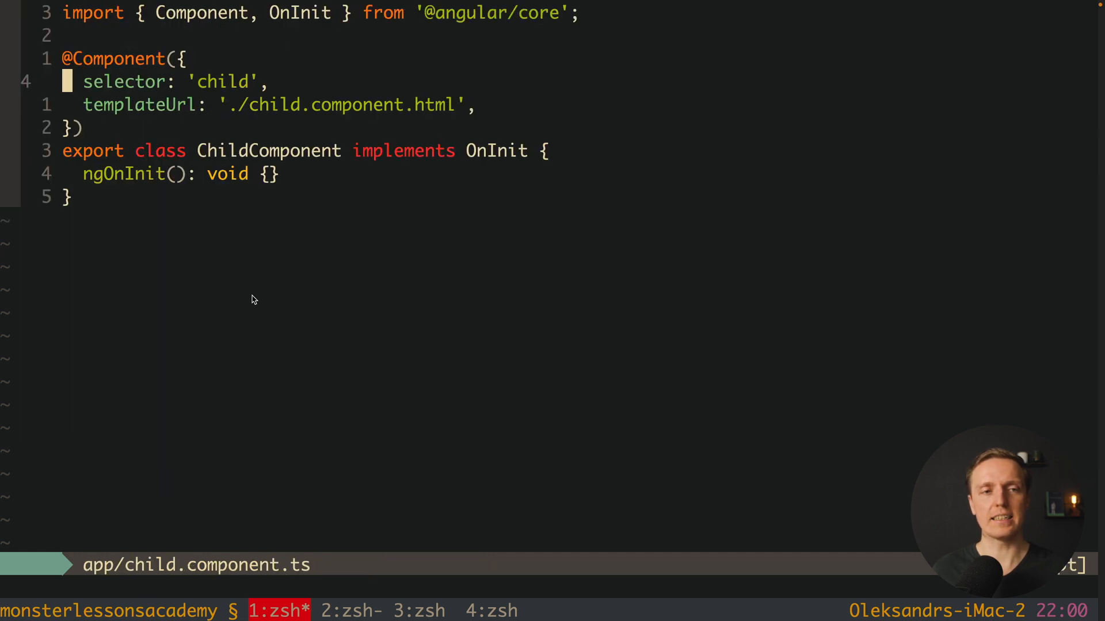
key(j)
key(j)
key(j)
key(j)
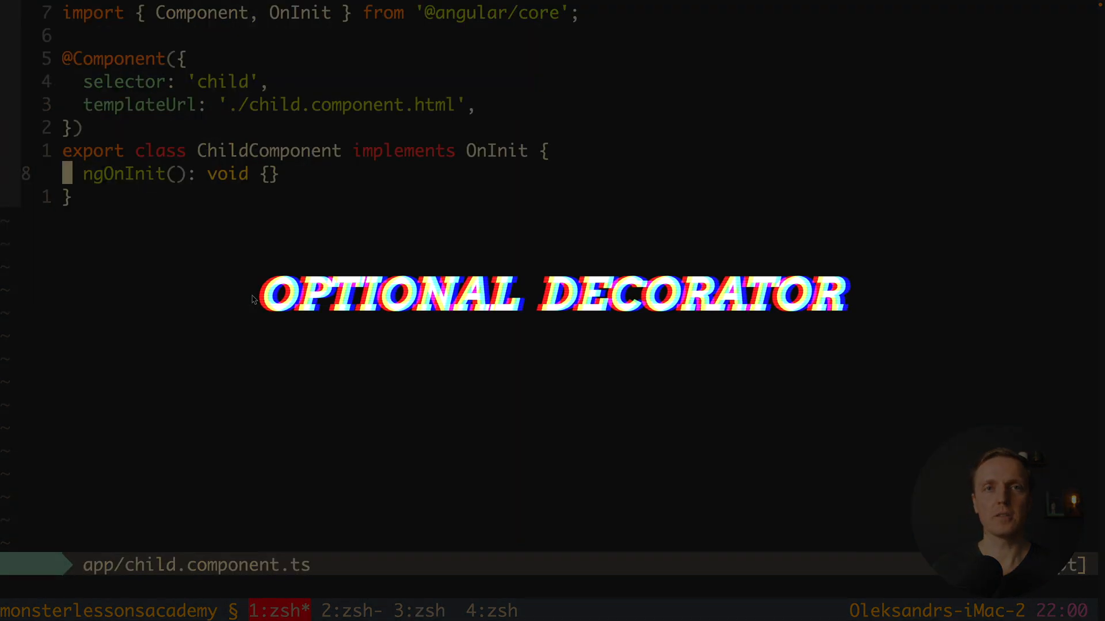
- Add constructor(private usersService: UsersService) {} to the child component with the auto-import
key(k)
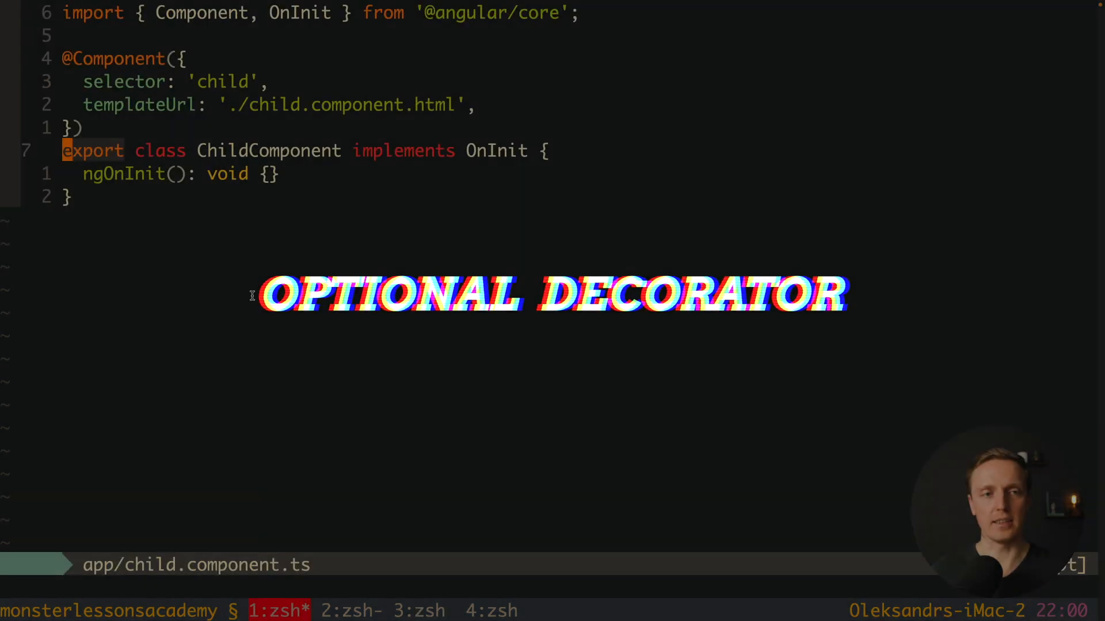
key(O)
key(Escape)
key(d)
key(d)
key(j)
key(O)
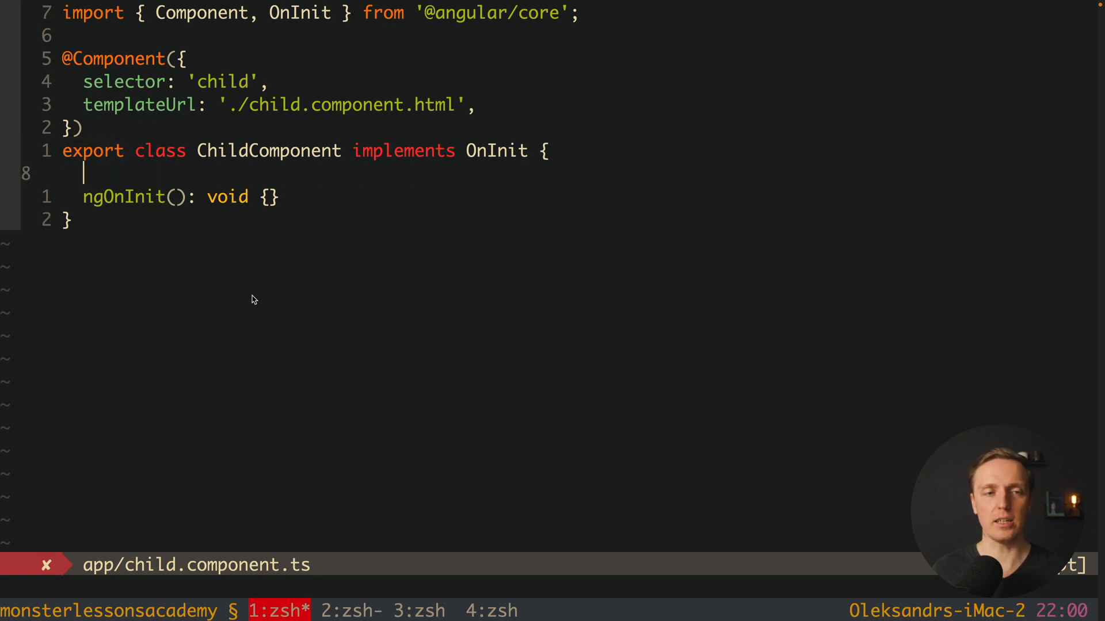
text(cons)
key(Return)
text(()
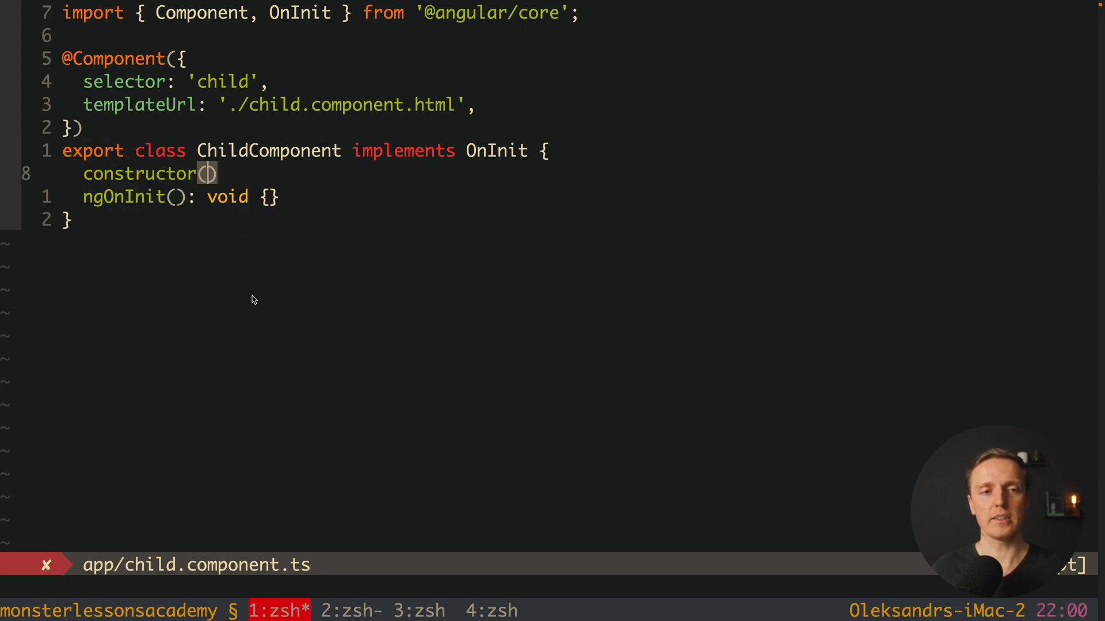
text(private )
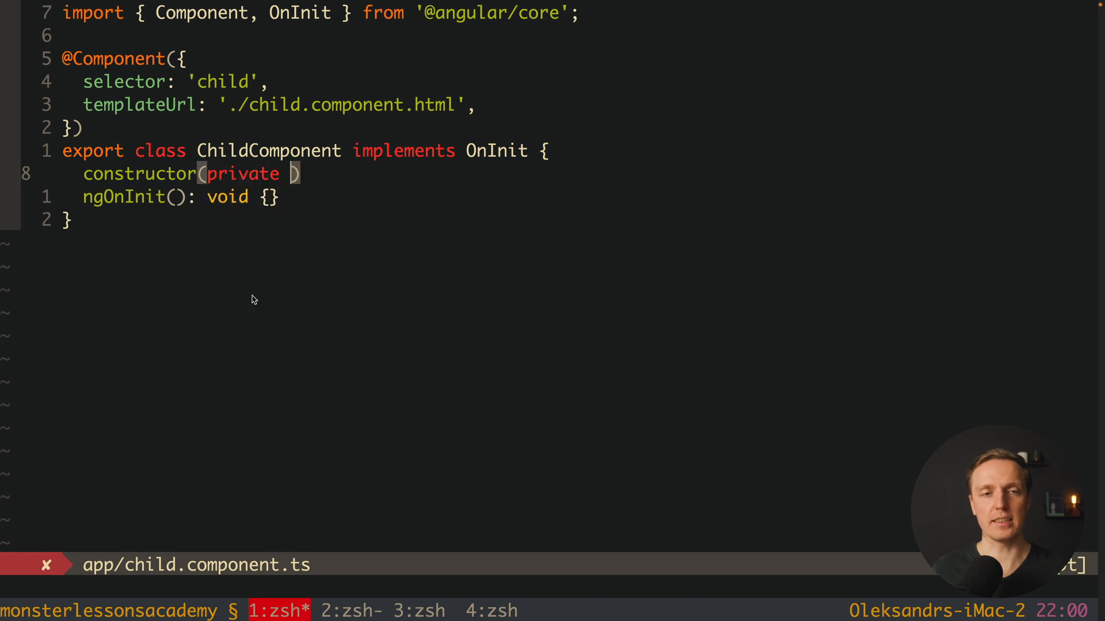
text(users)
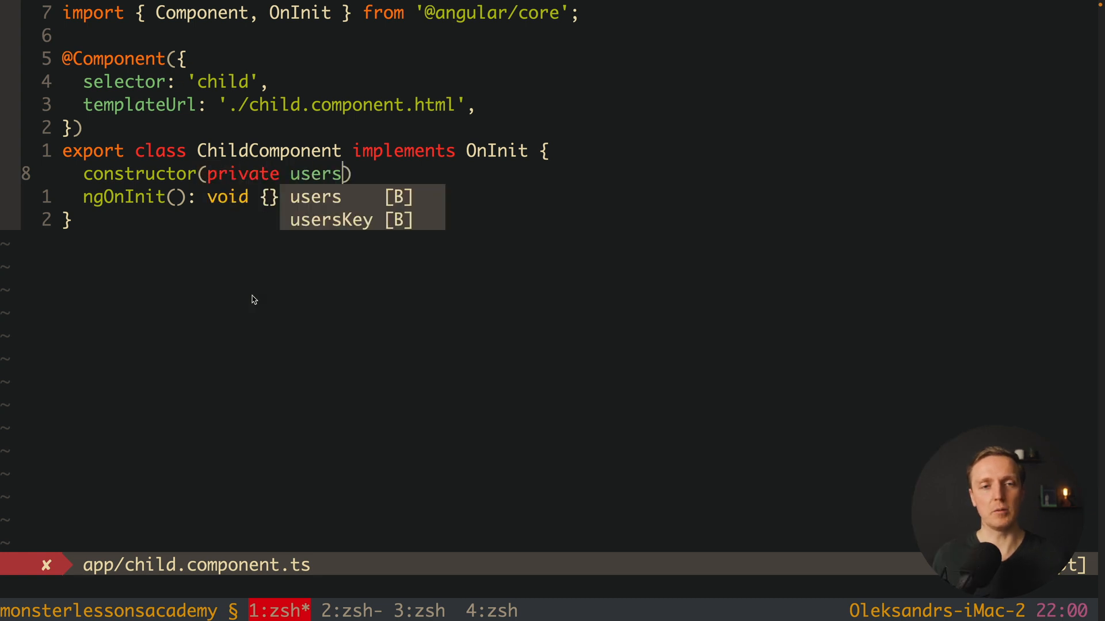
text(Service)
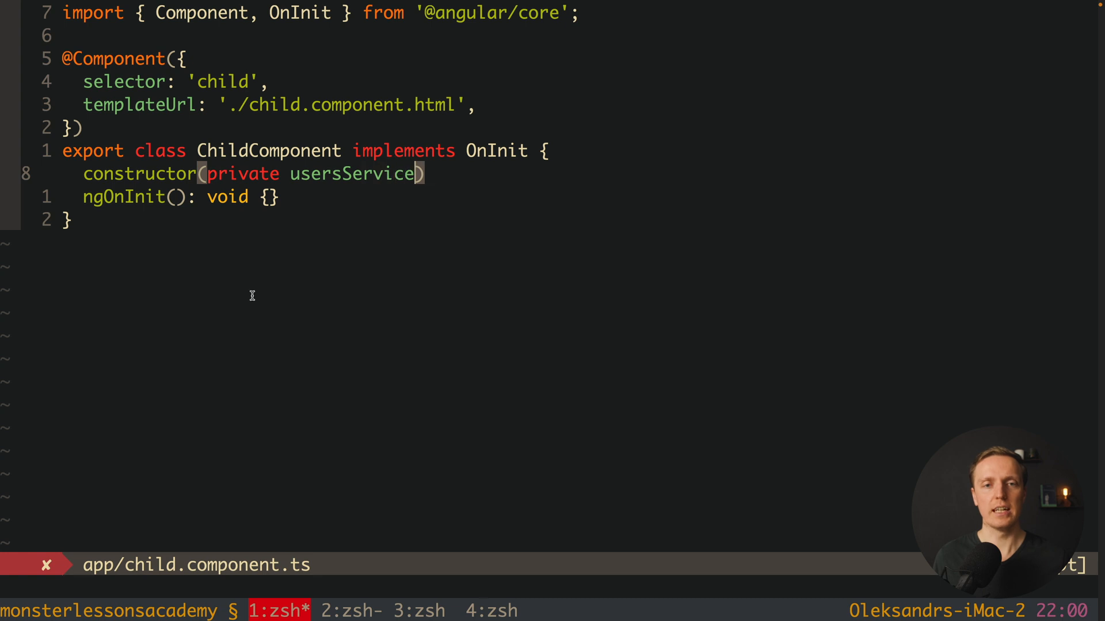
text(: US)
key(BackSpace)
text(ser)
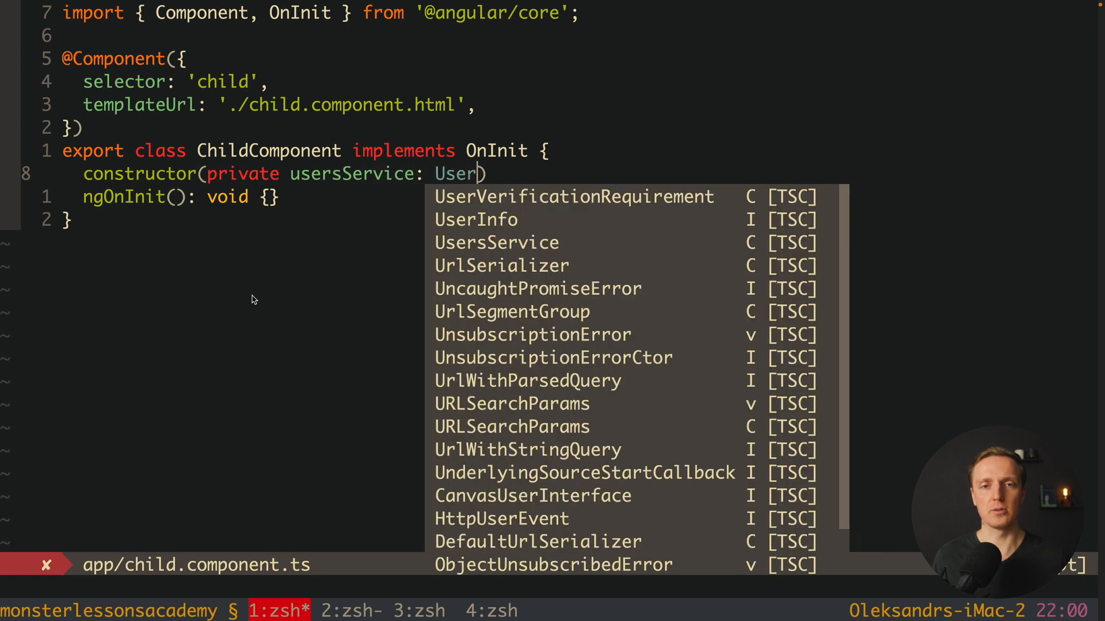
text(sService)
key(Return)
text() {})
- Log console.log('key', this.usersService.usersKey) inside ngOnInit
key(Return)
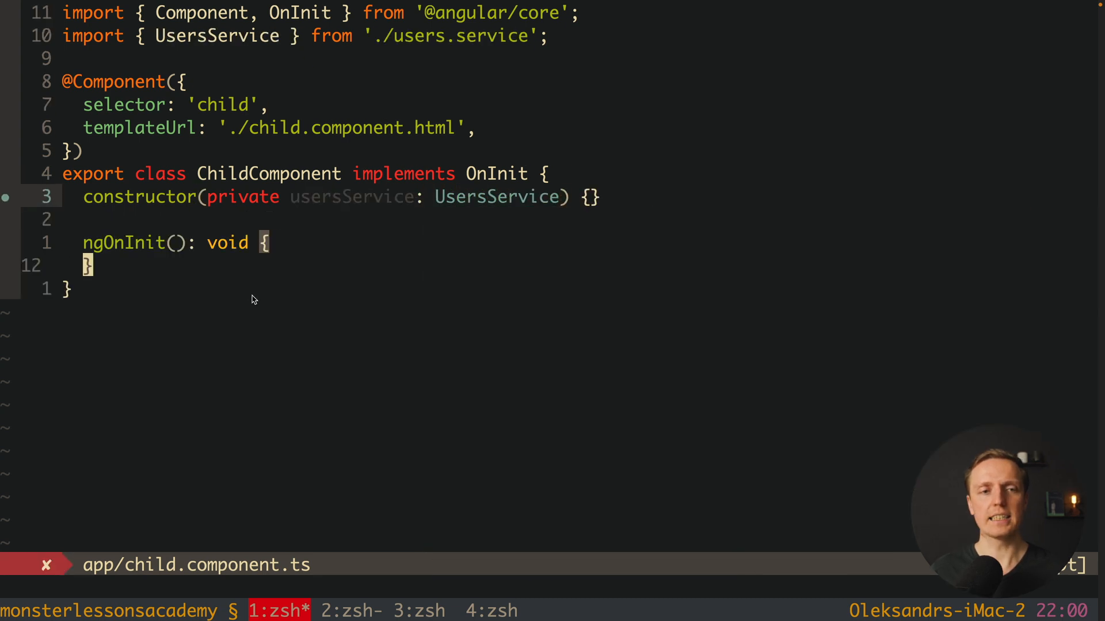
key(Return)
text(console.)
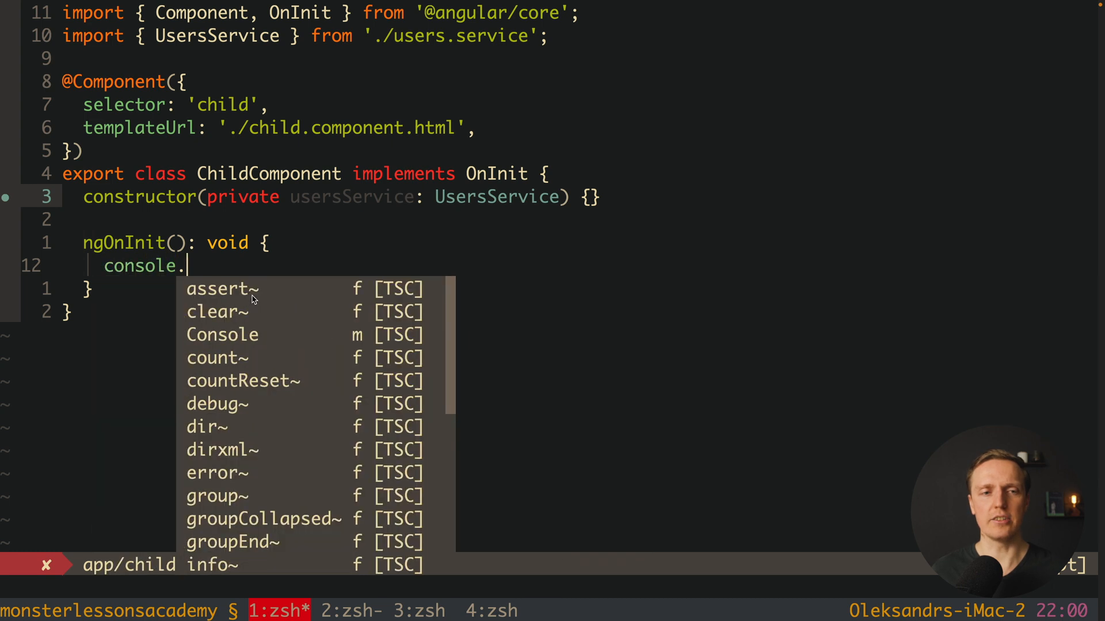
text(log('ky)
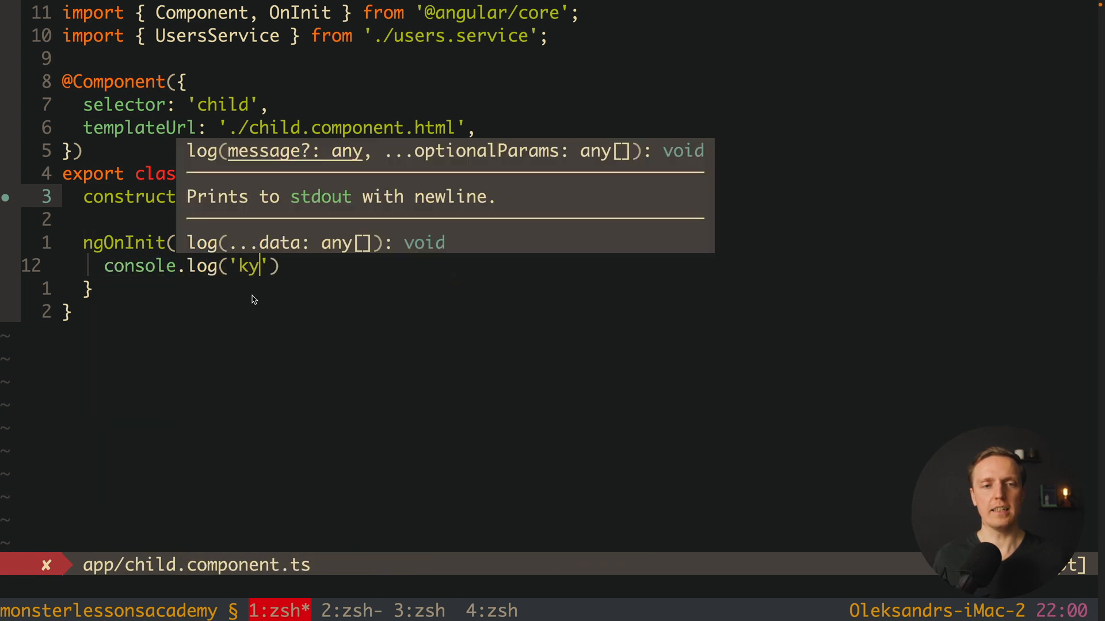
text(e', this.)
key(Tab)
key(Tab)
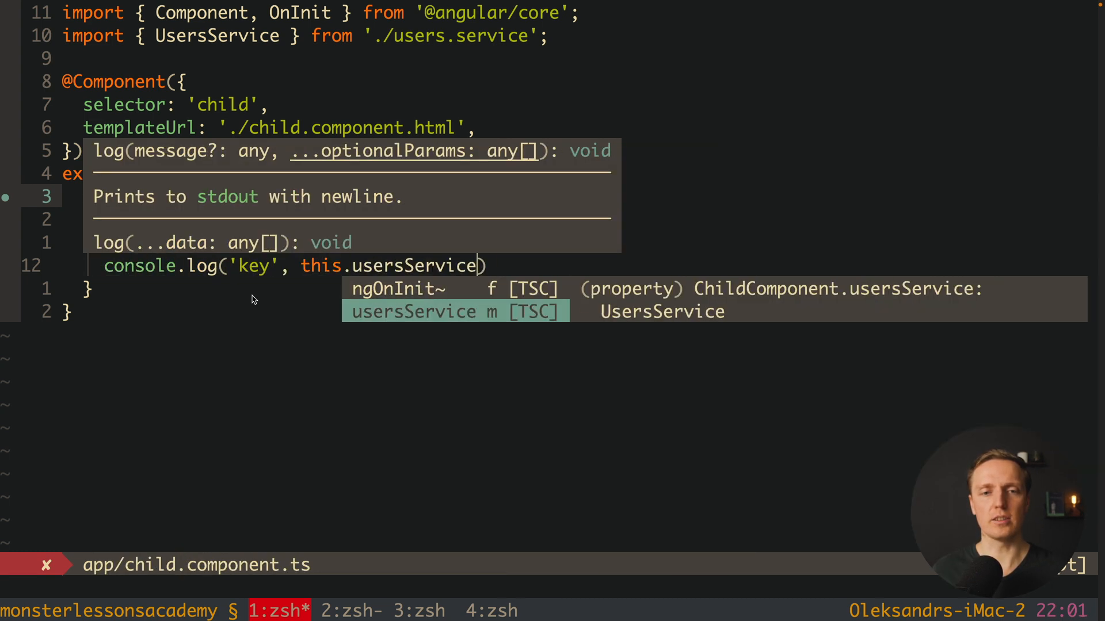
text(.)
key(Tab)
key(Tab)
key(Escape)
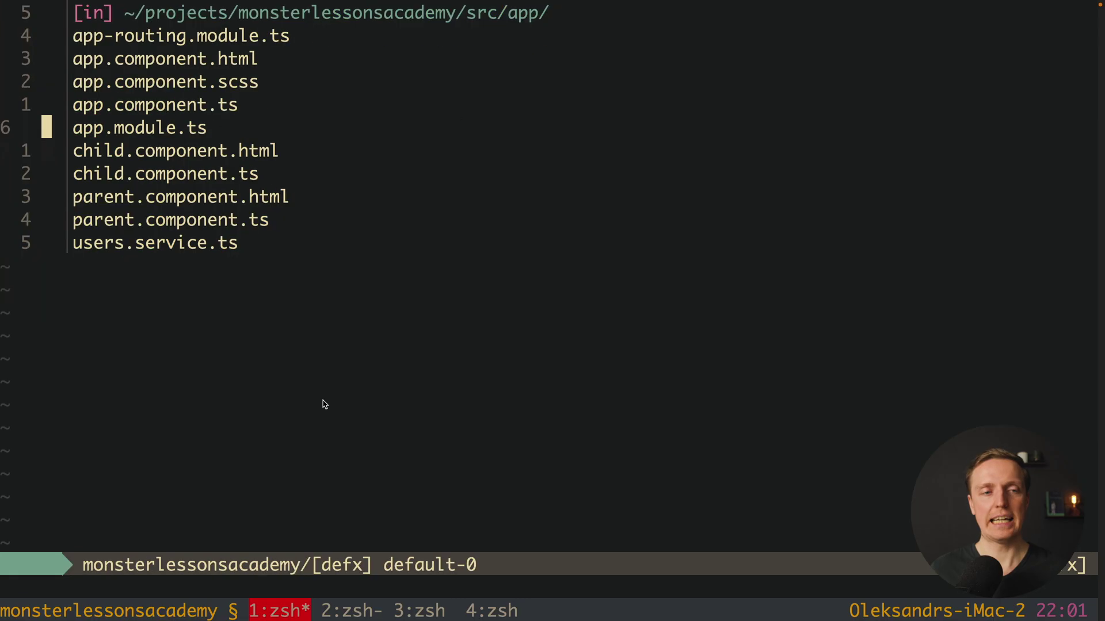
- In app.module.ts add UsersService to providers with its import, save and check the browser
key(j)
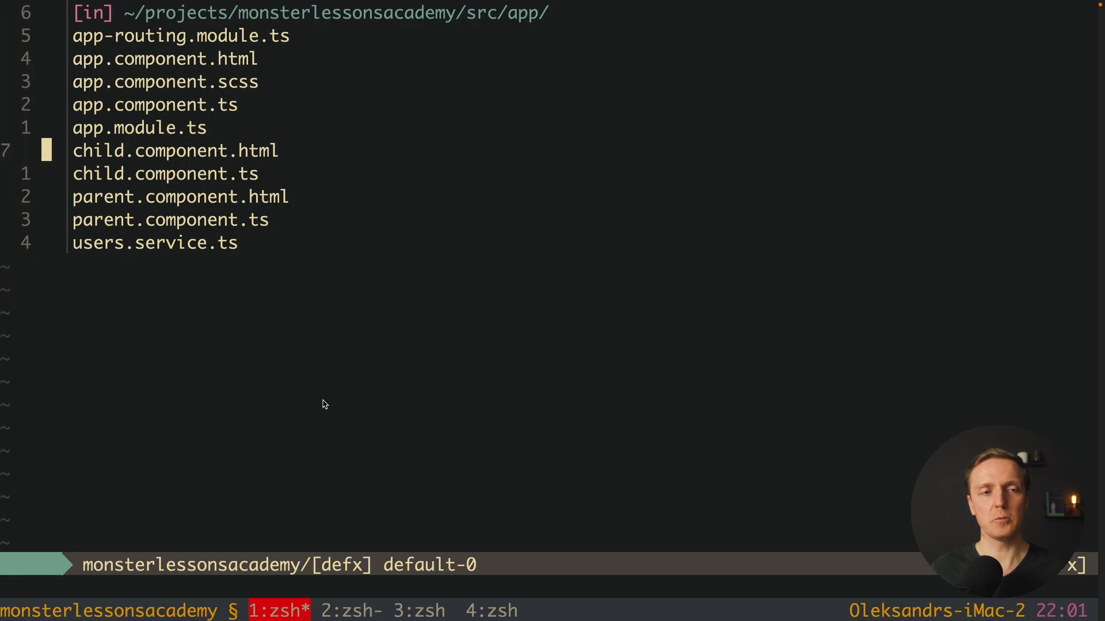
key(j)
key(j)
key(j)
key(k)
key(k)
key(k)
key(k)
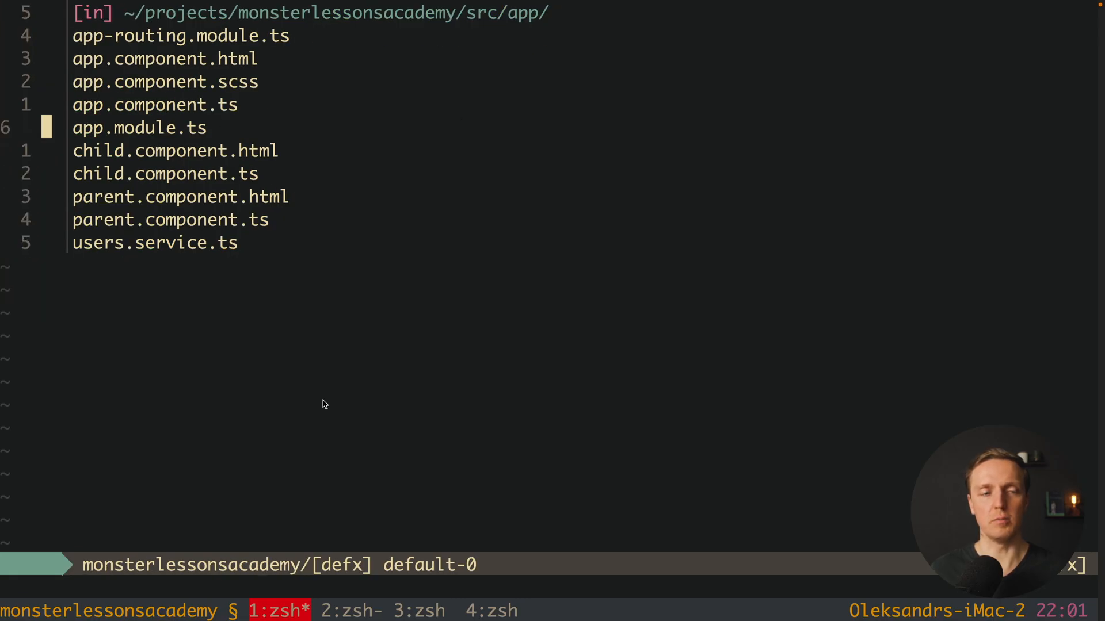
key(Return)
key(j)
key(j)
key(j)
key(k)
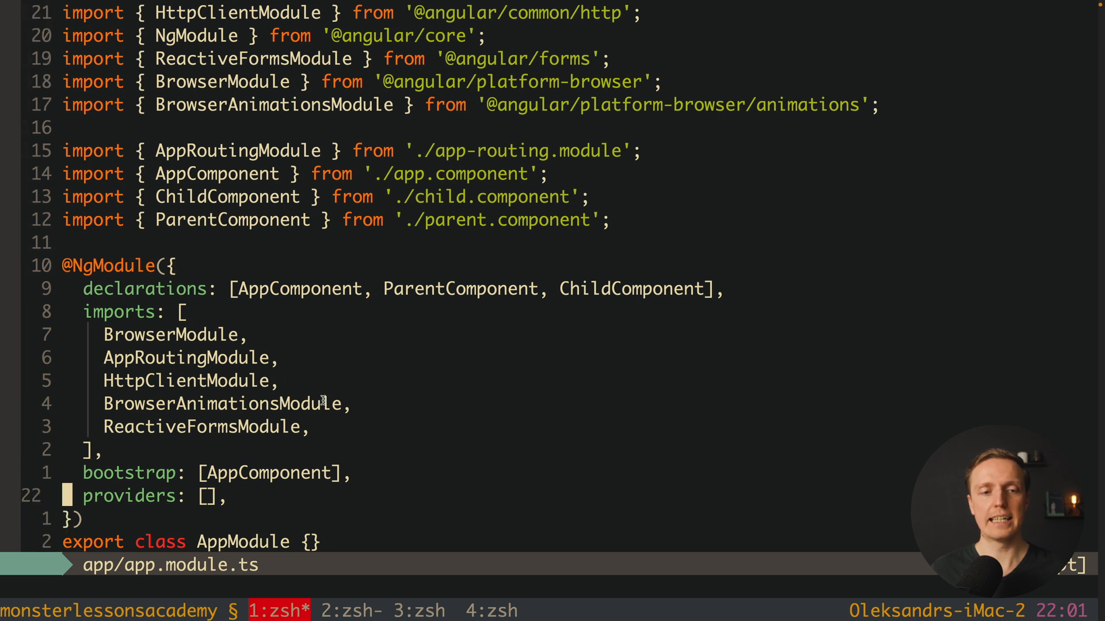
key(dollar)
text(hiUser)
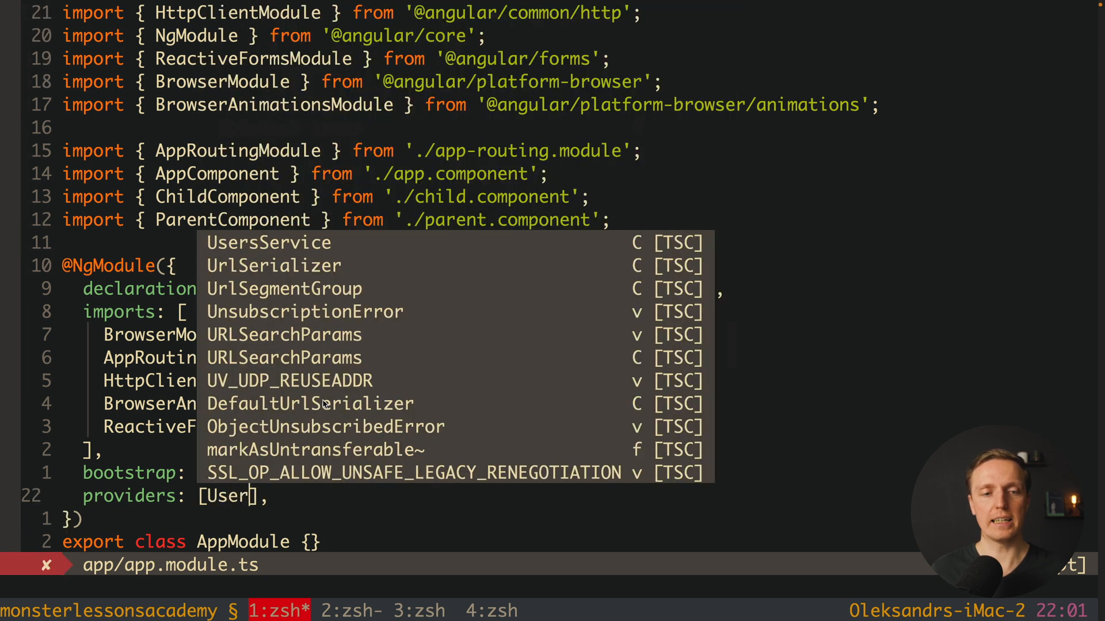
key(Tab)
key(Return)
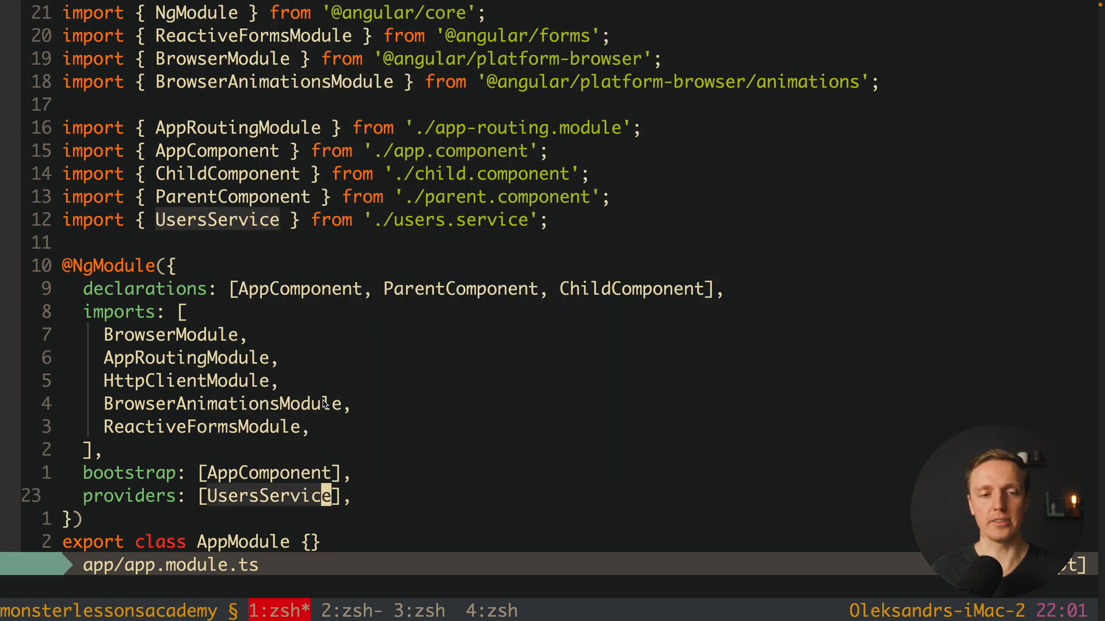
key(super+Tab)
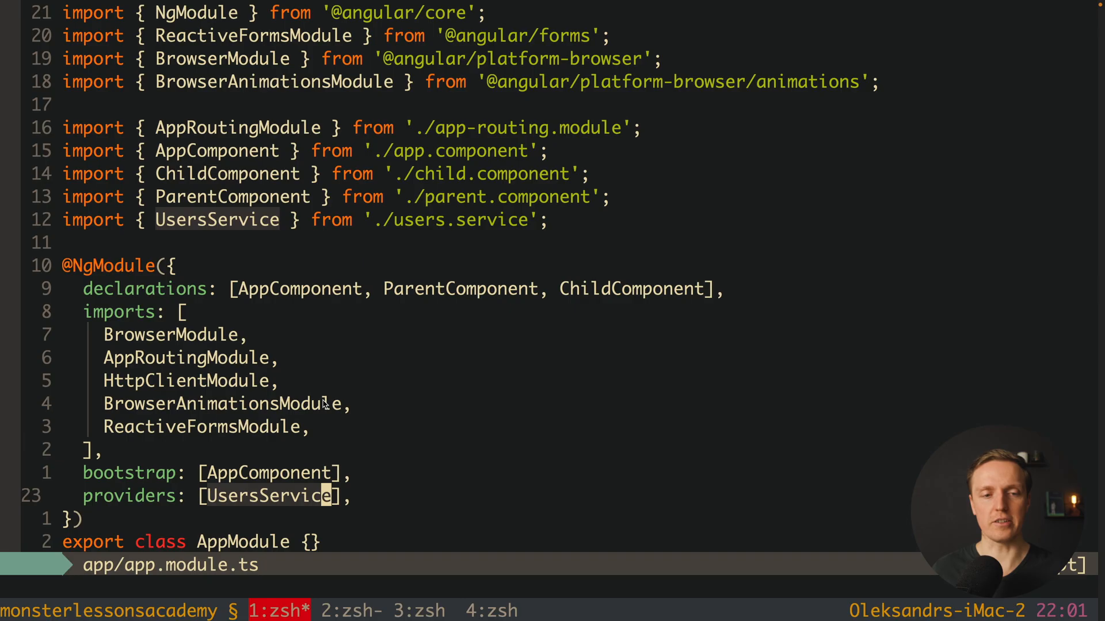
- Remove the UsersService import and empty the providers array again, saving and returning to the app folder listing
key(u)
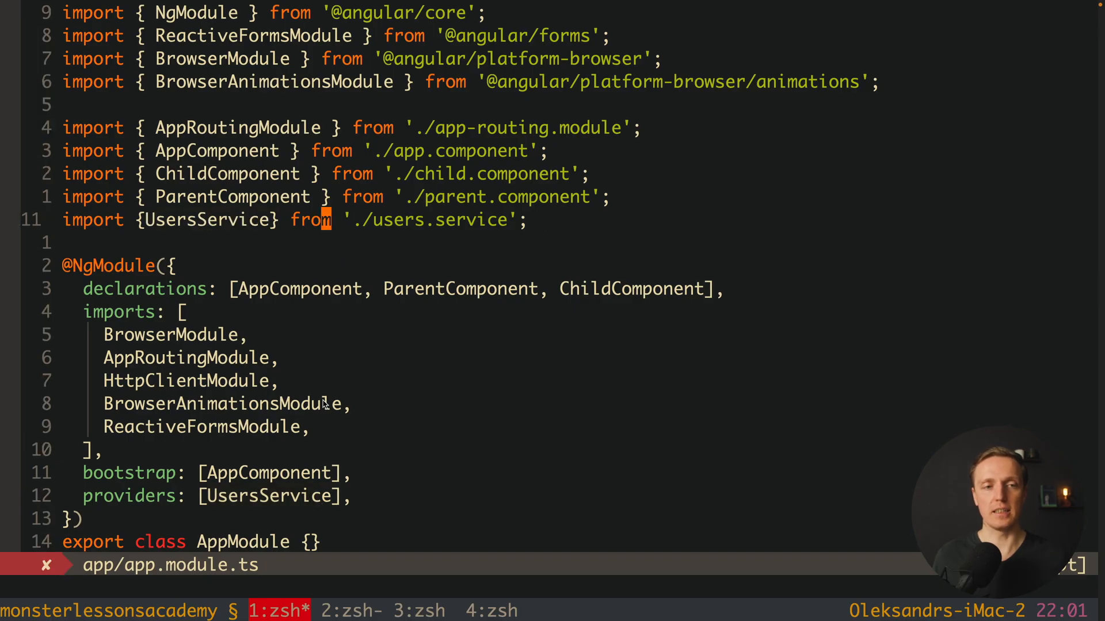
key(d)
key(d)
key(1)
key(1)
key(j)
key(d)
key(i)
key(bracketleft)
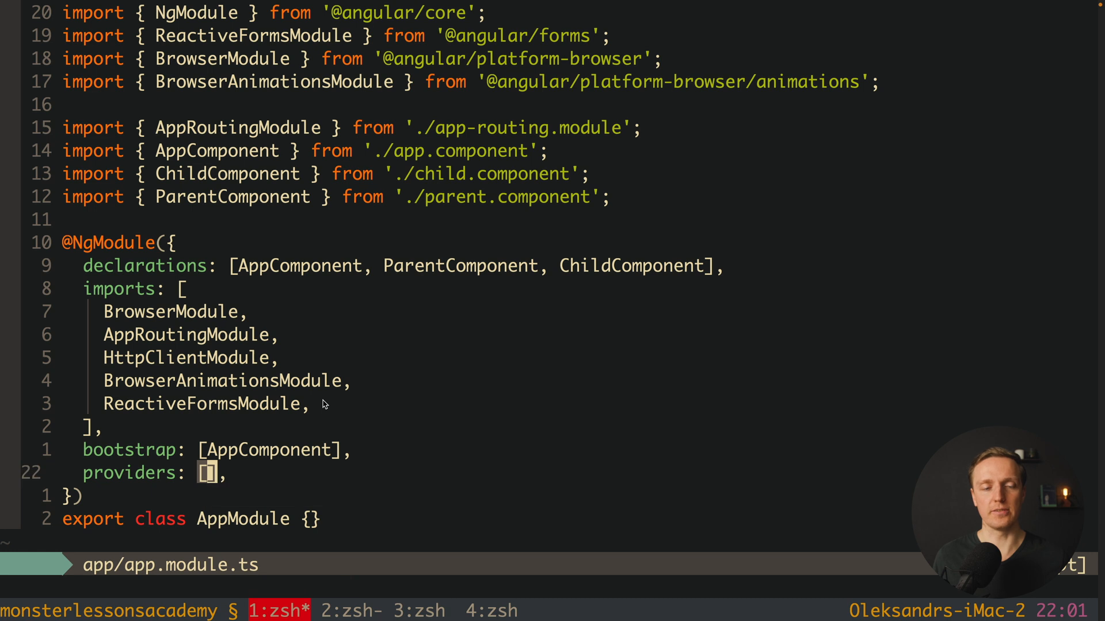
key(minus)
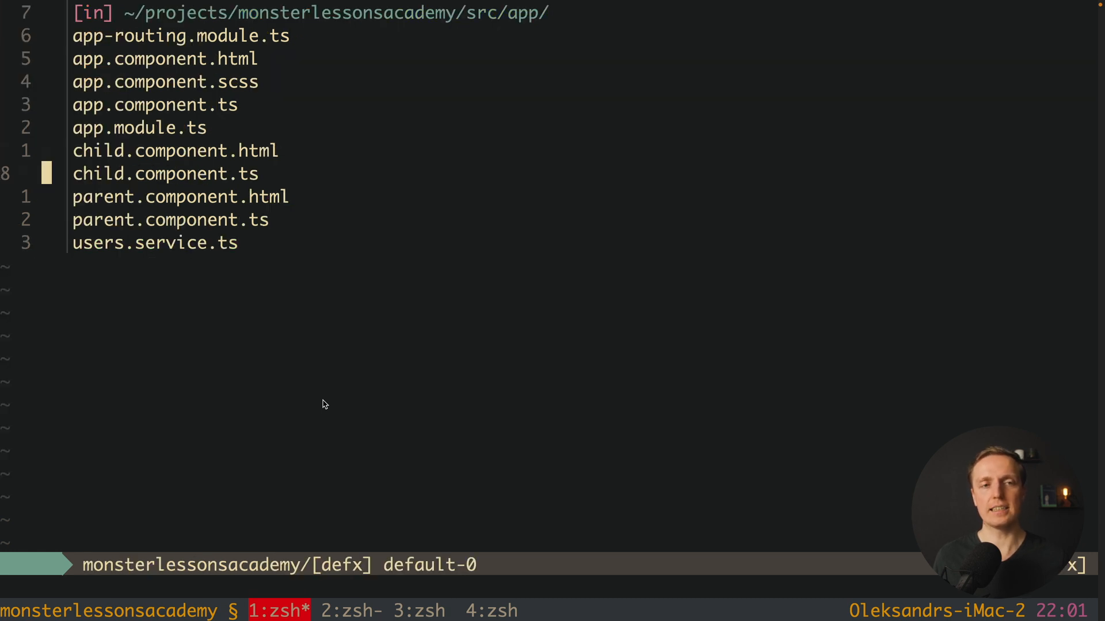
key(Return)
key(b)
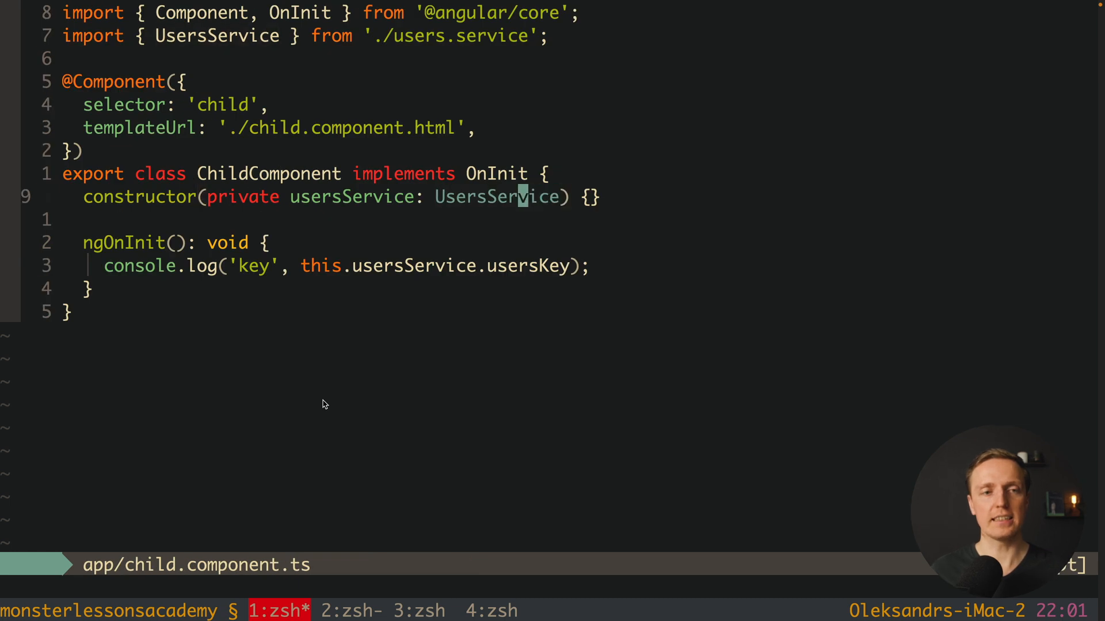
key(b)
key(b)
key(b)
key(b)
key(i)
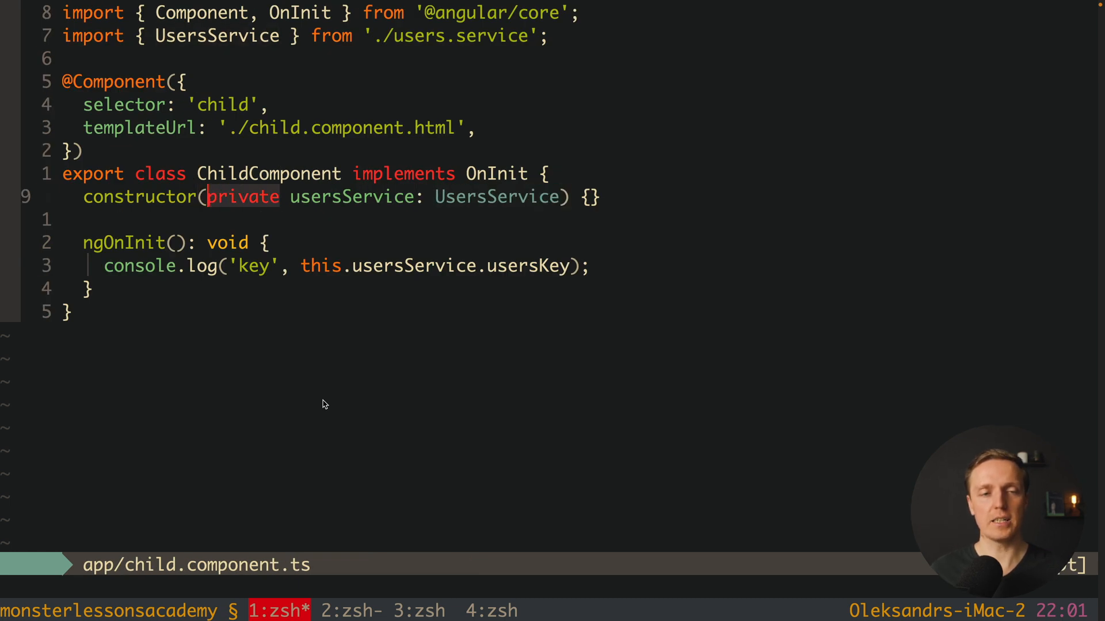
text(@)
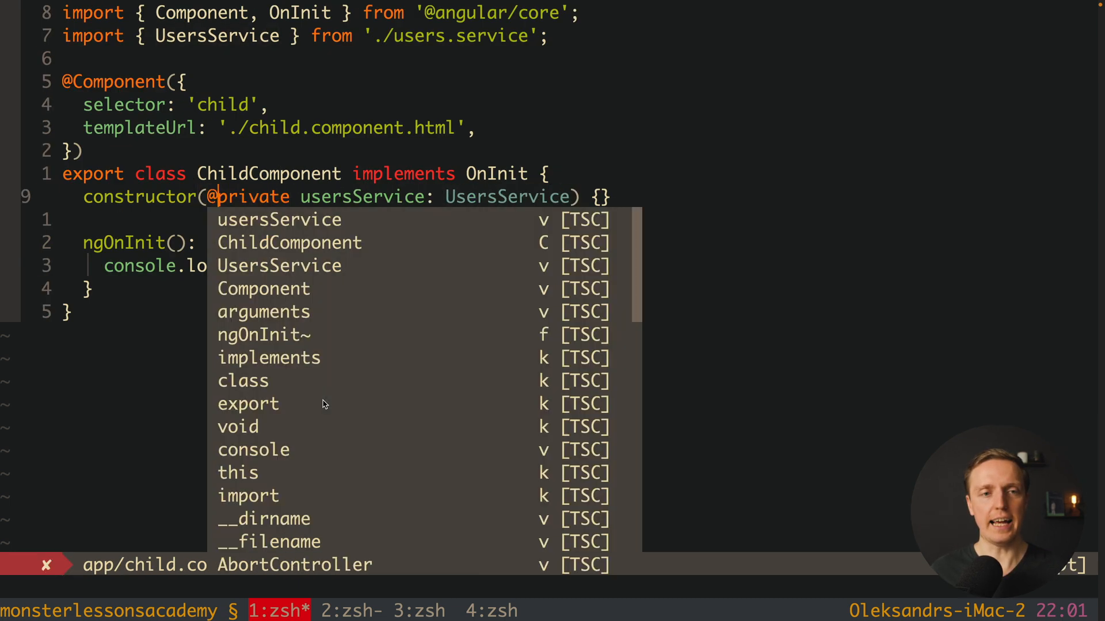
text(Optional())
key(Escape)
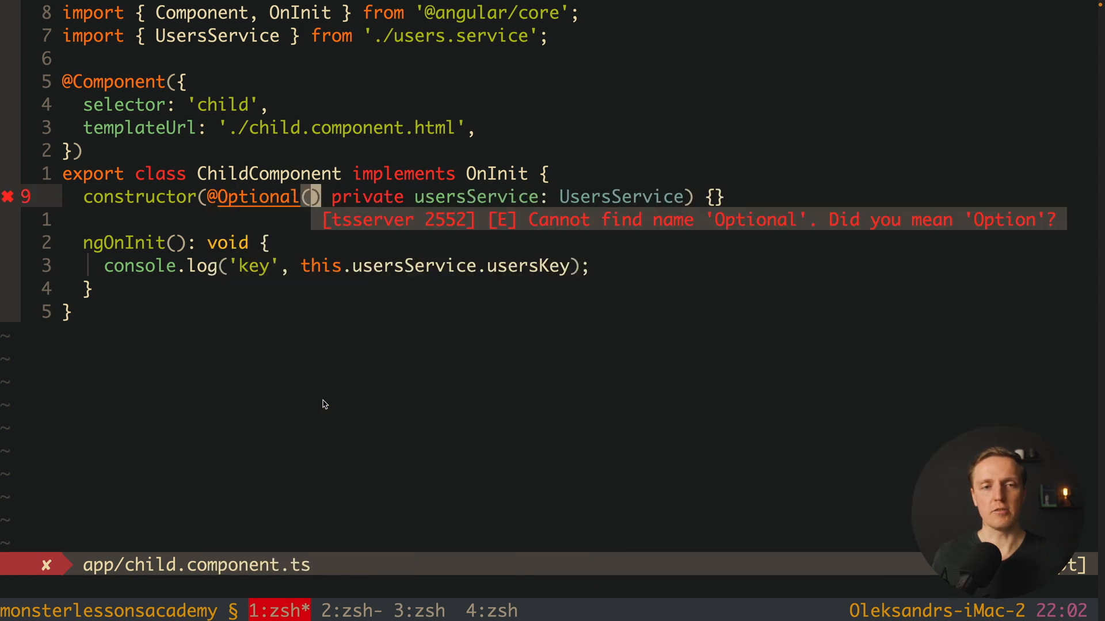
key(h)
key(h)
key(h)
key(backslash)
key(q)
key(f)
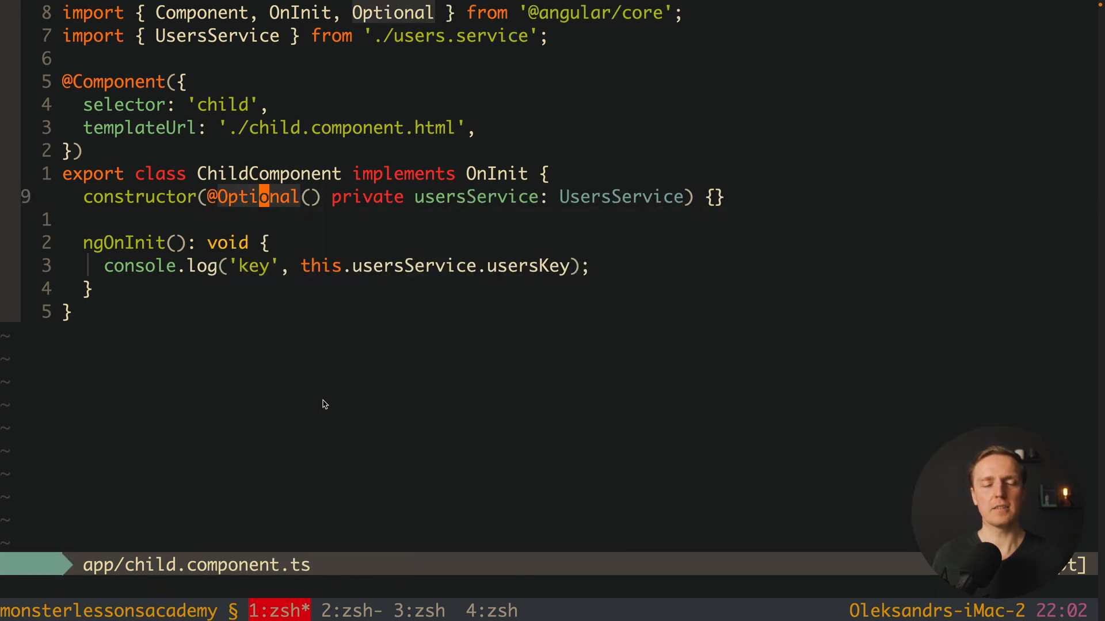
- Check the browser console error and point out the Optional decorator back in the editor
key(l)
key(l)
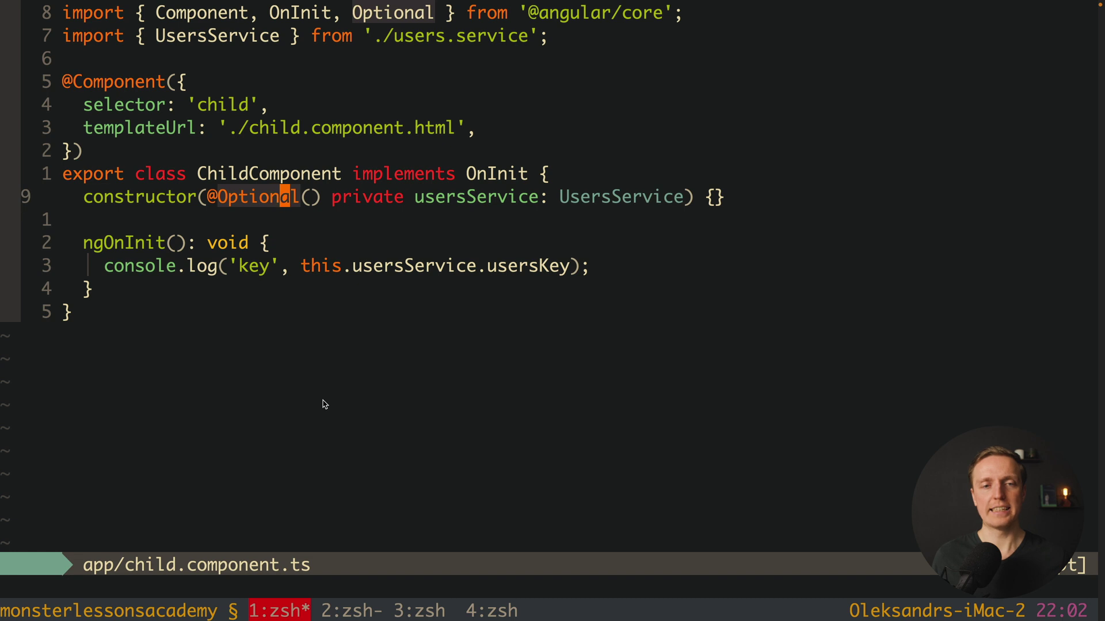
key(l)
key(l)
key(l)
key(l)
key(l)
key(l)
key(j)
key(j)
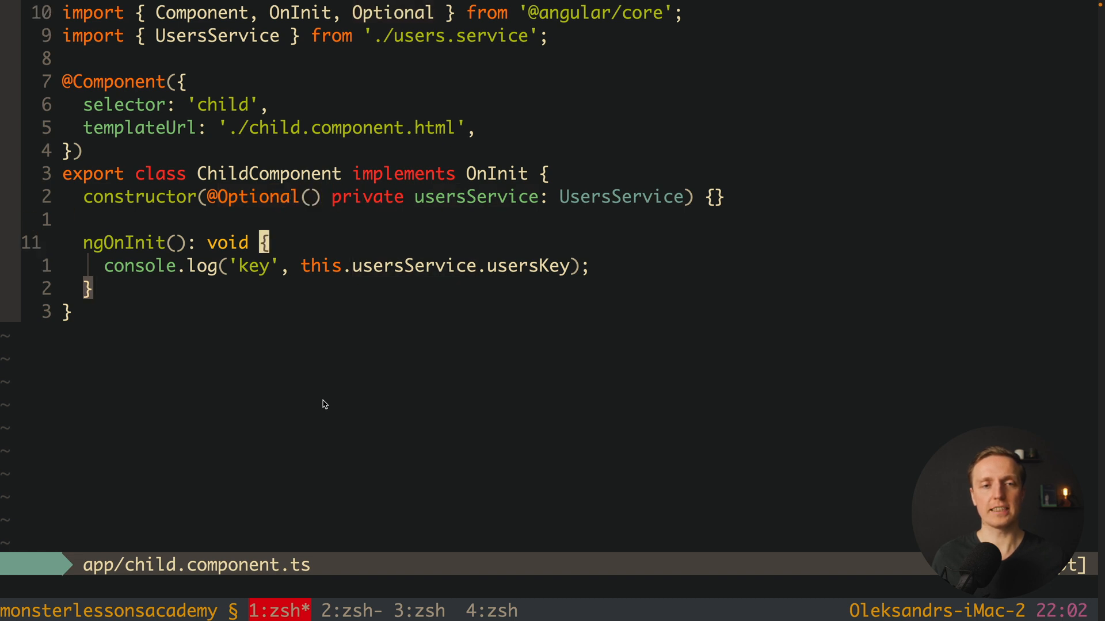
key(super+Tab)
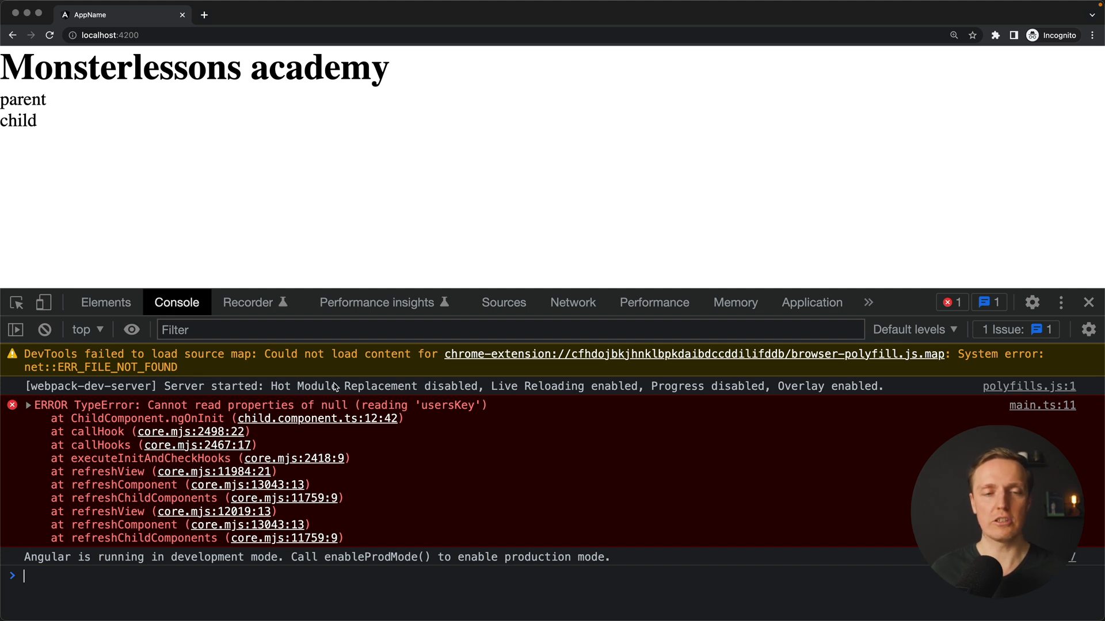
key(super+Tab)
key(k)
key(k)
key(b)
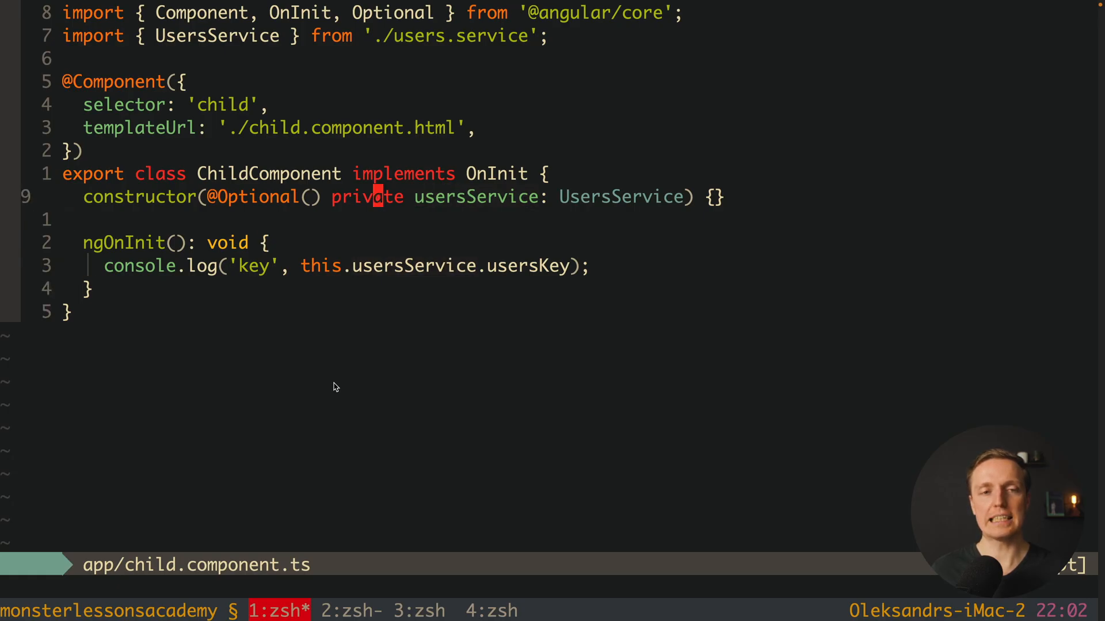
key(b)
key(j)
key(j)
key(super+Tab)
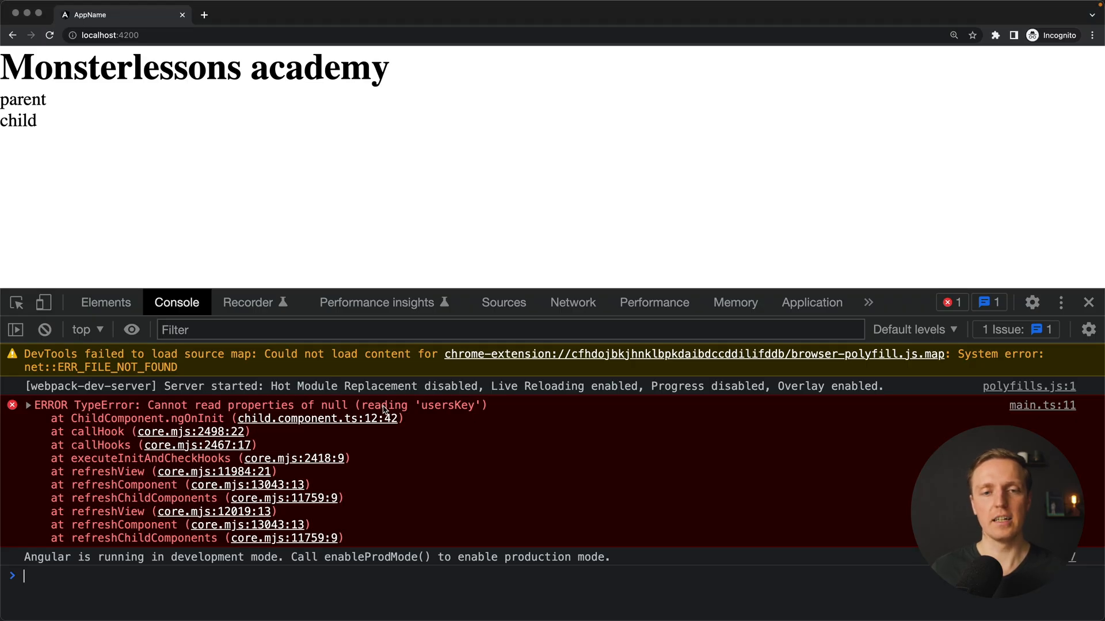
key(super+Tab)
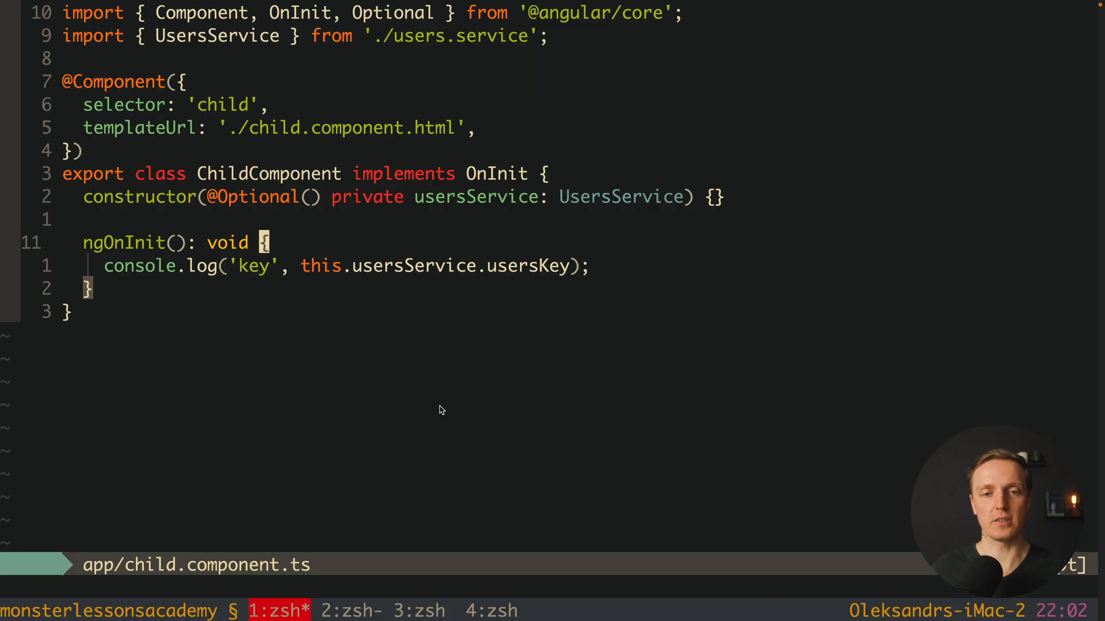
- Change the log to this.usersService?.usersKey ?? 'not set'
key(j)
key(l)
key(l)
key(l)
key(l)
key(l)
key(l)
key(l)
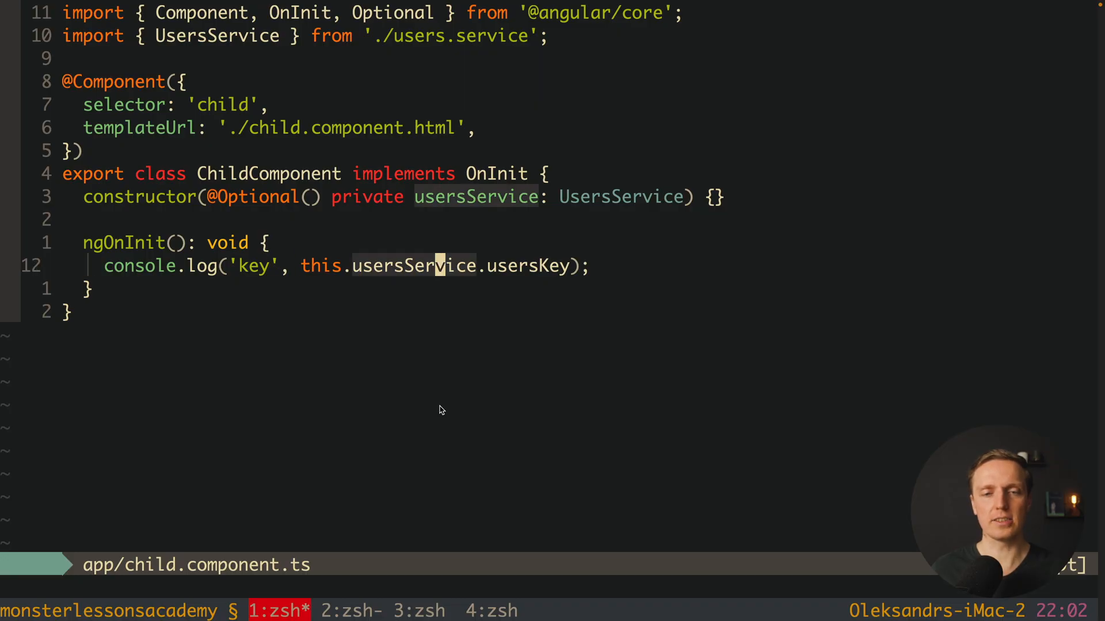
key(l)
key(l)
key(l)
key(l)
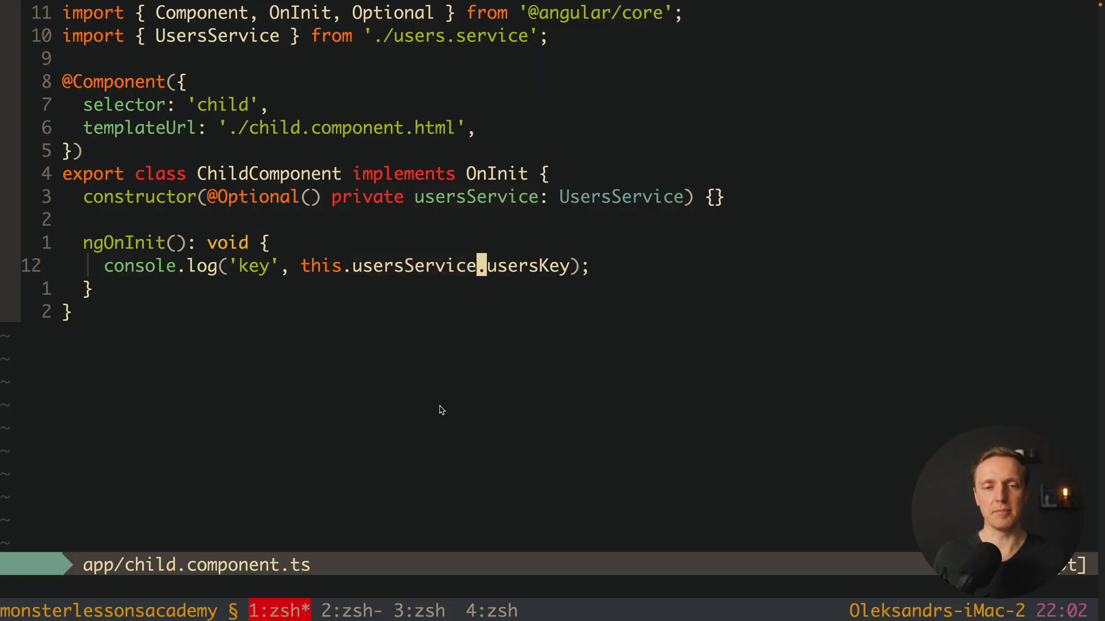
text(ice?)
key(Escape)
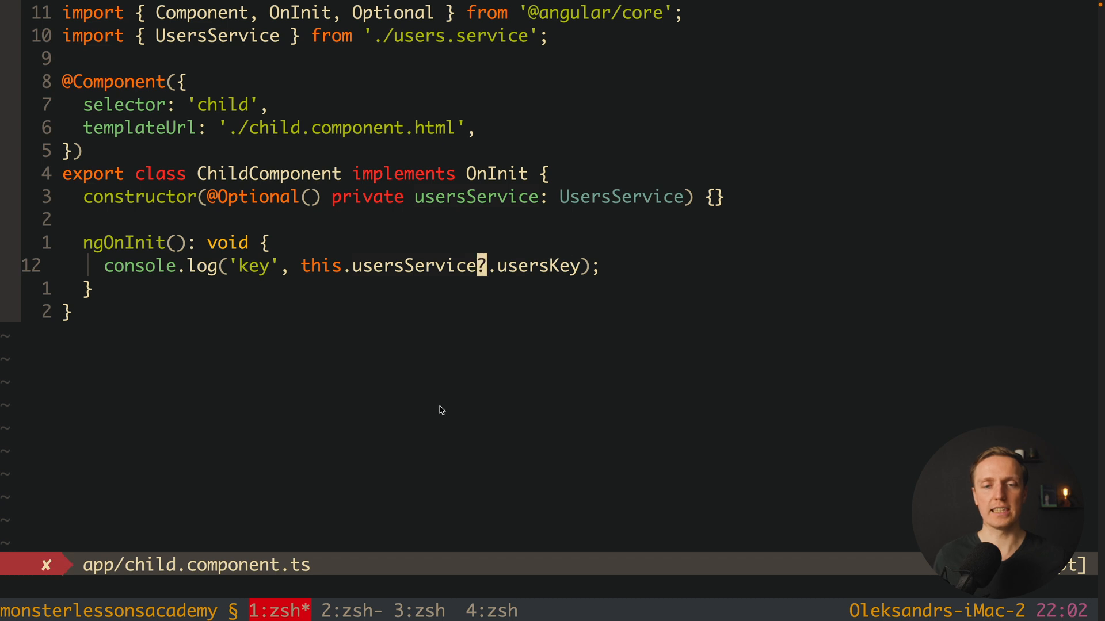
key(l)
key(l)
key(l)
key(l)
key(l)
key(l)
key(l)
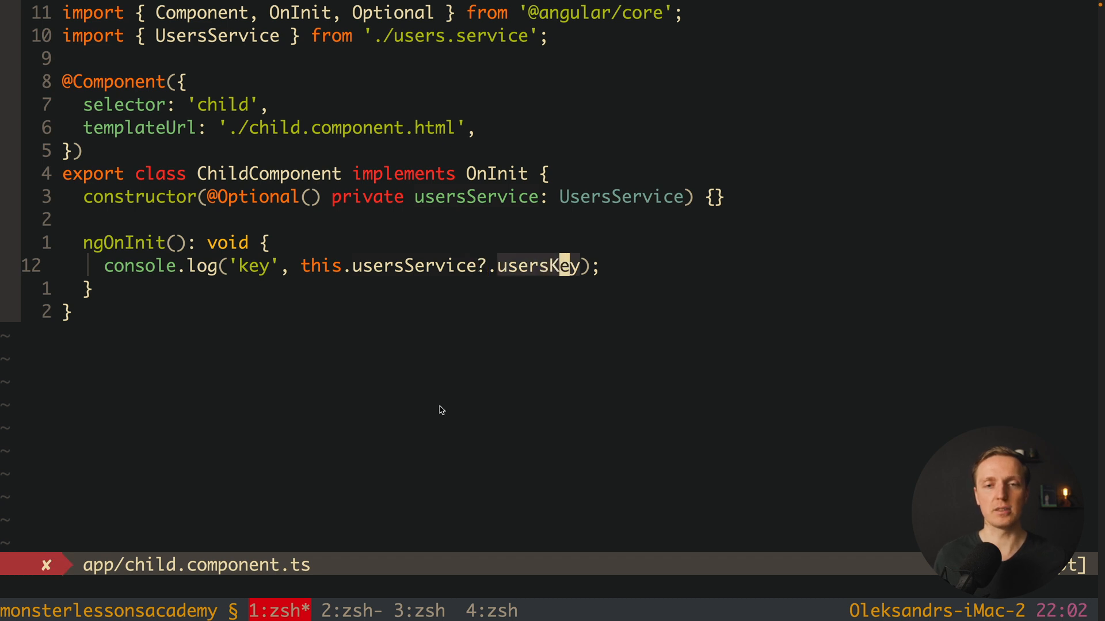
key(l)
key(l)
text(ice?.usersKey ?? 'not set)
key(Escape)
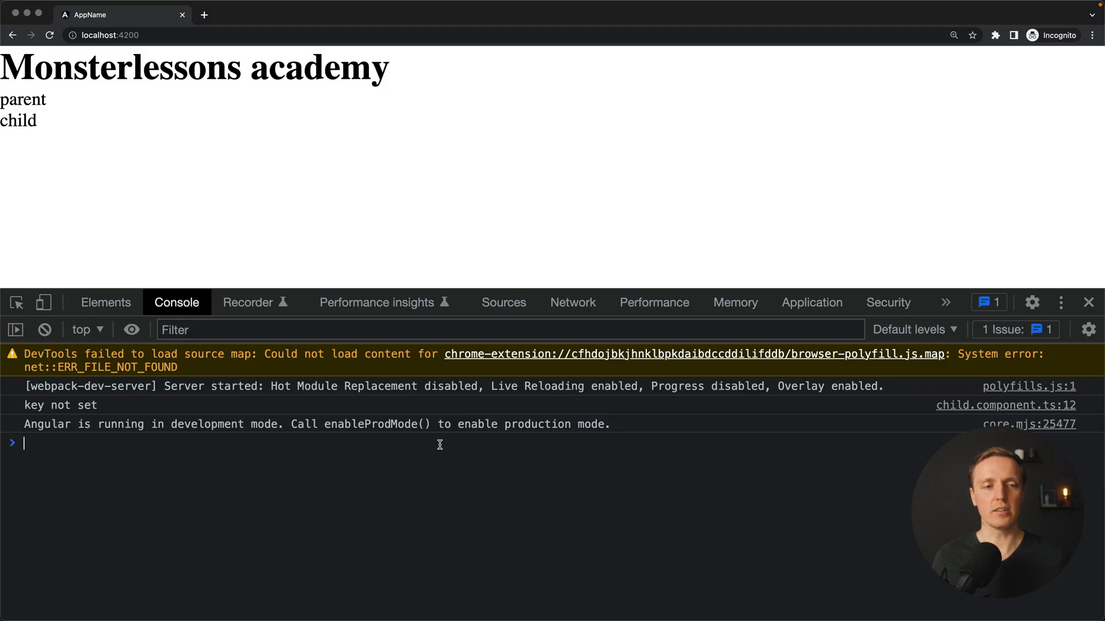
- Verify 'key not set' in the enlarged browser console, then review the optional-chaining expression
key(super+equal)
key(super+Tab)
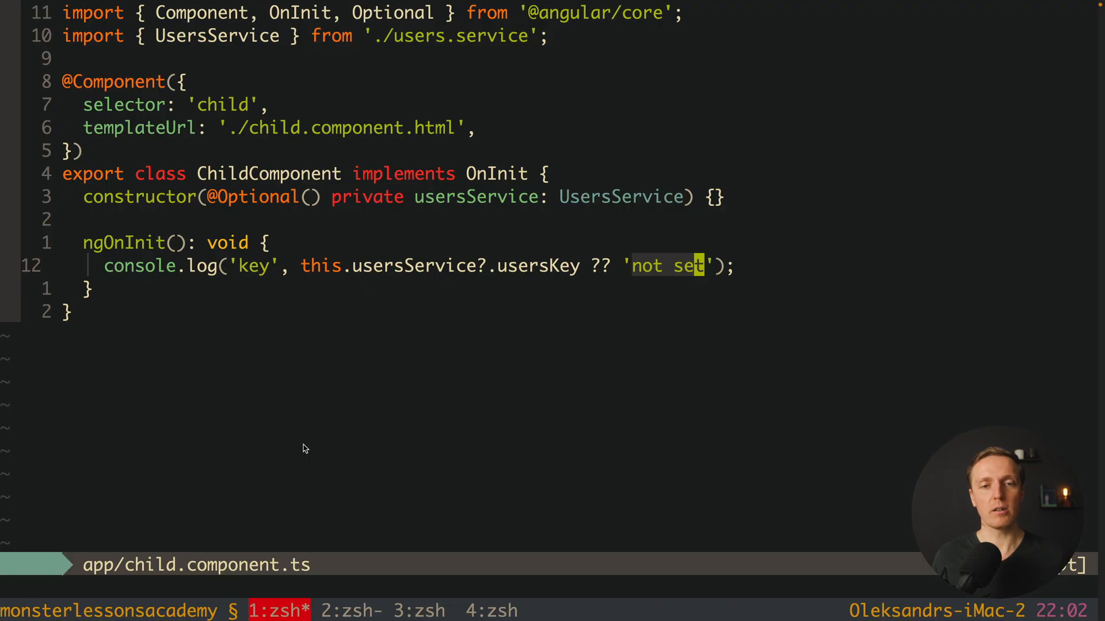
key(b)
key(b)
key(b)
key(h)
key(h)
key(h)
key(l)
key(l)
key(l)
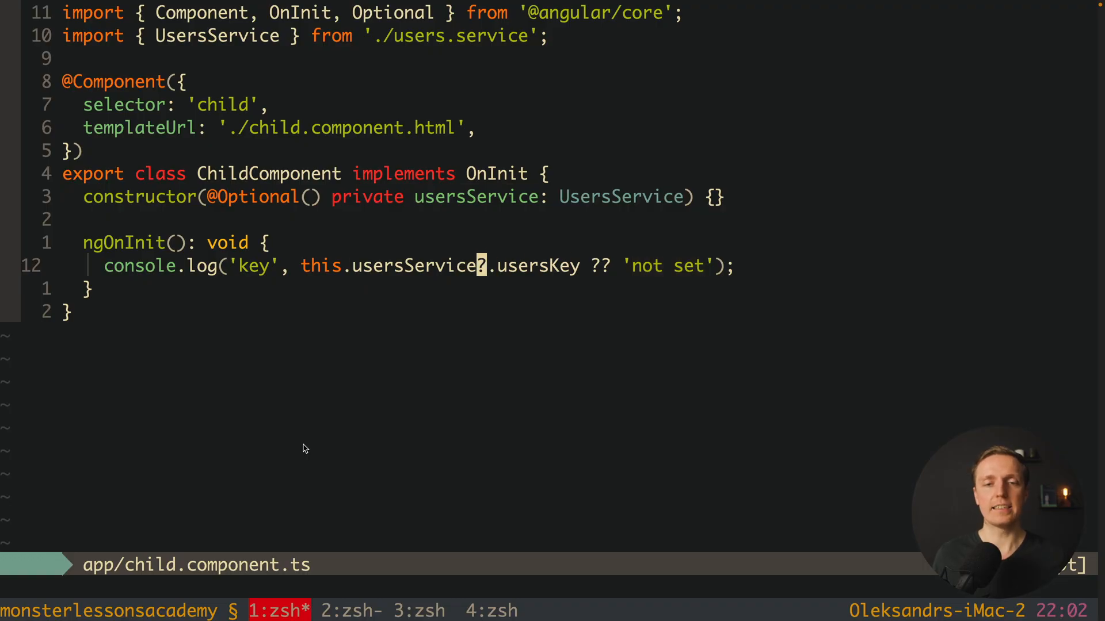
key(l)
key(l)
key(l)
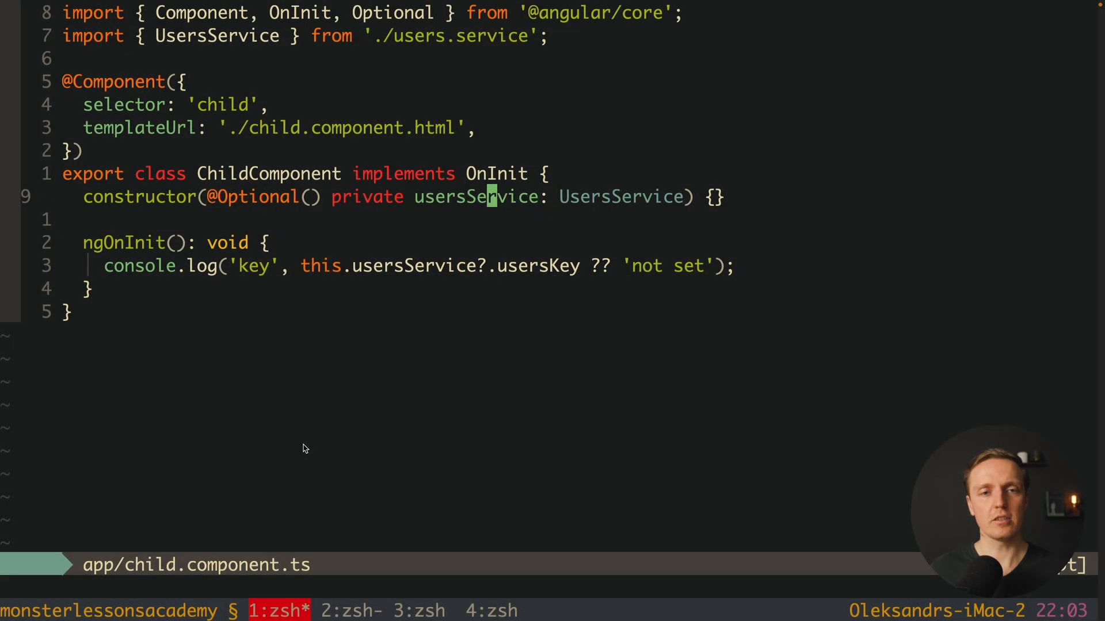
key(h)
key(h)
key(h)
key(h)
key(h)
key(h)
text(ciw)
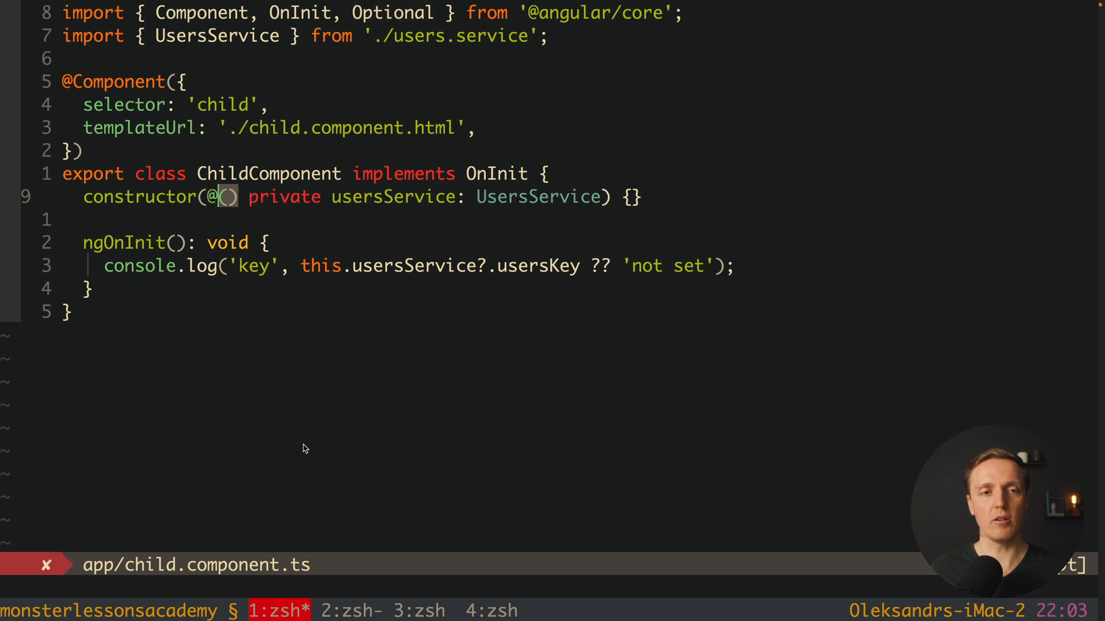
text(Self)
key(Escape)
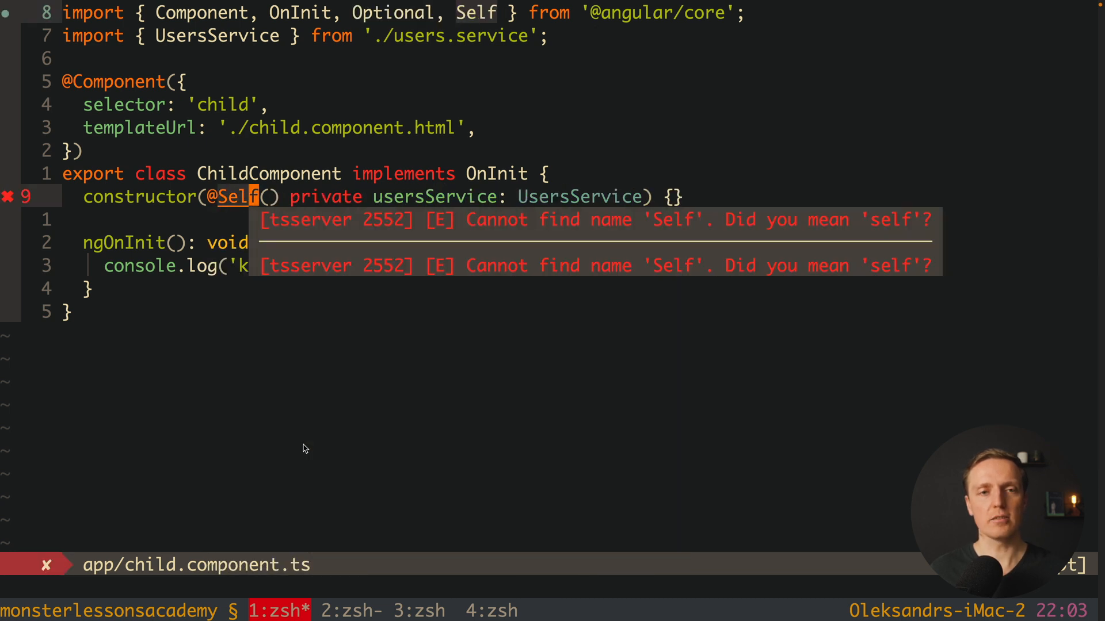
key(super+Tab)
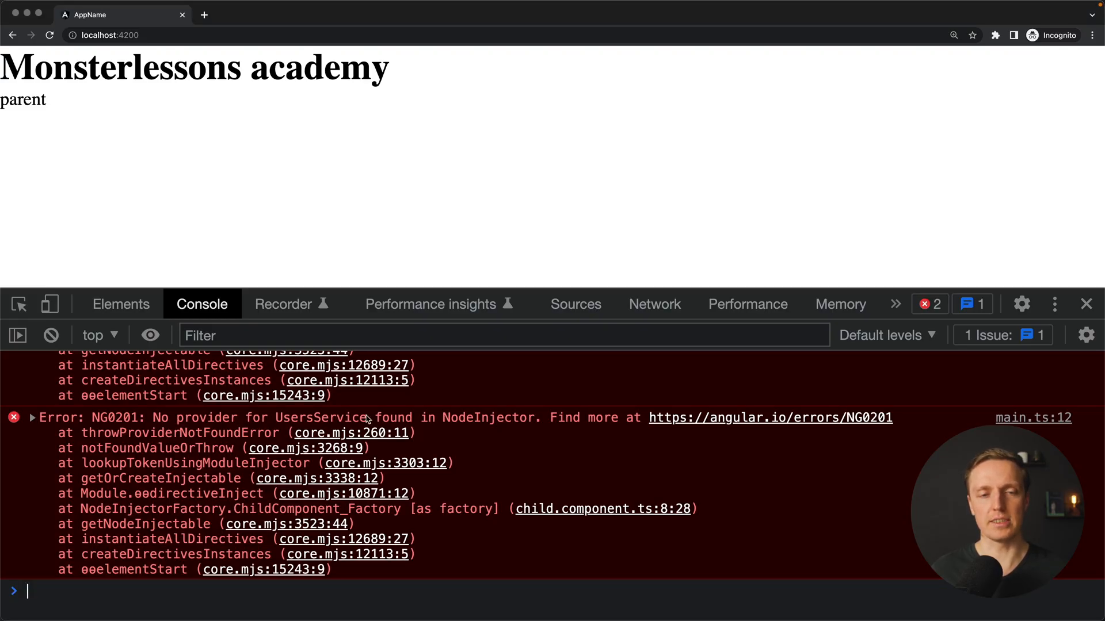
key(super+Tab)
key(j)
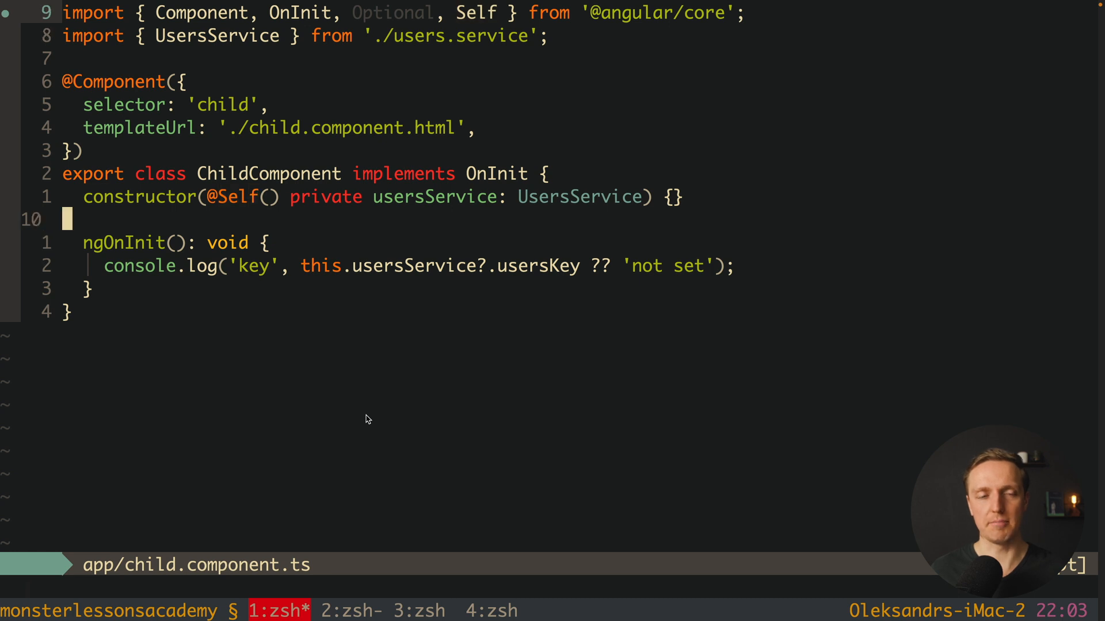
key(minus)
key(k)
key(k)
- Add UsersService to app.module.ts providers with its import and check the console error
key(Return)
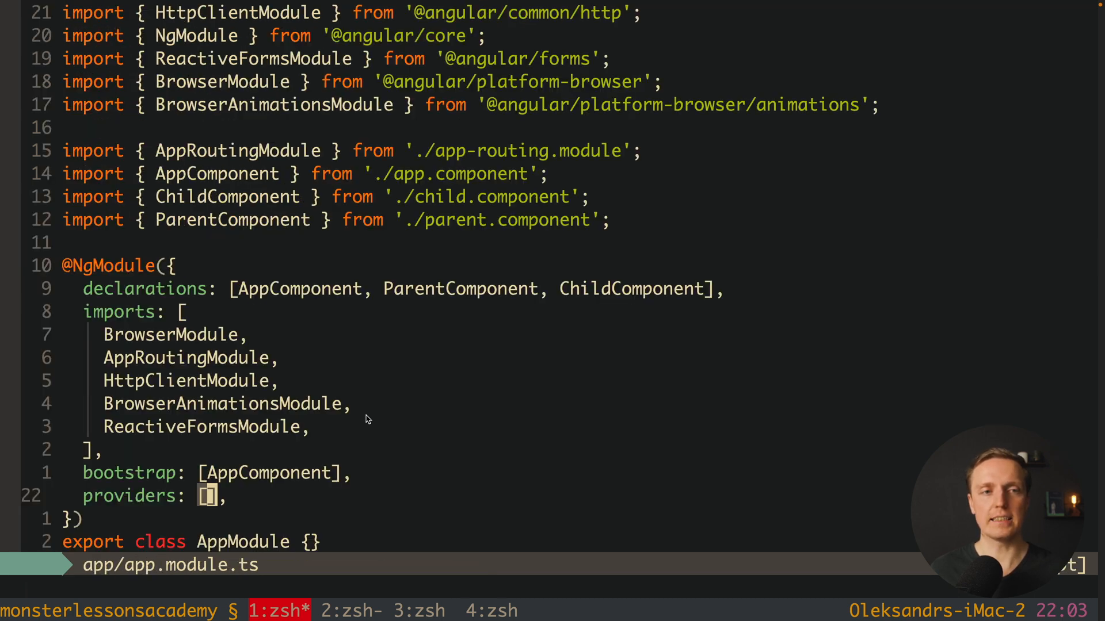
text(iU)
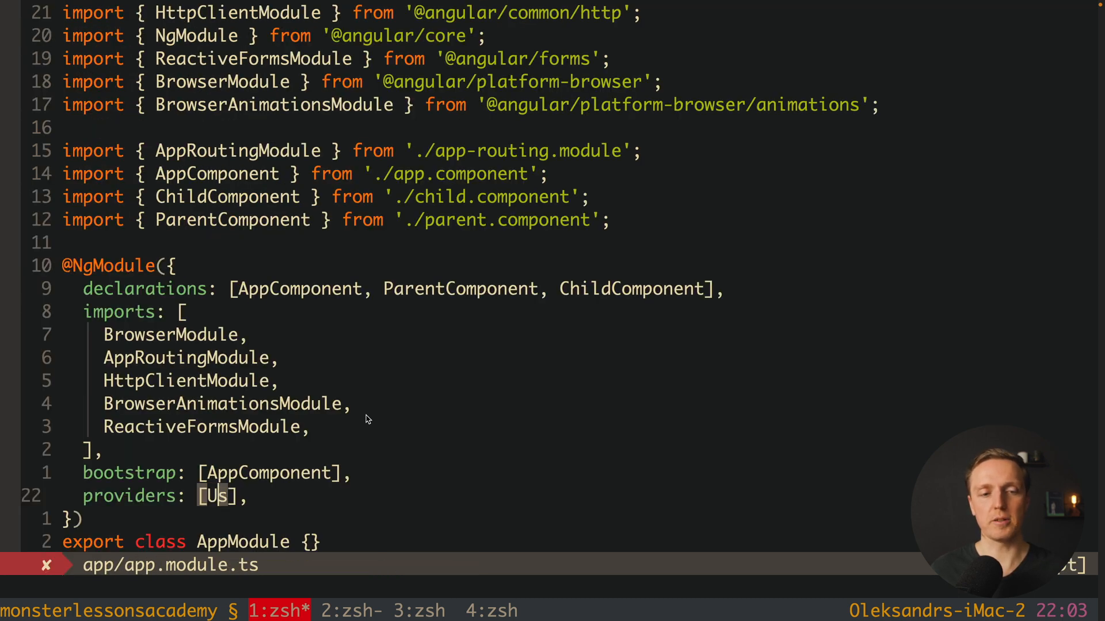
text(sers)
key(ctrl+n)
key(Return)
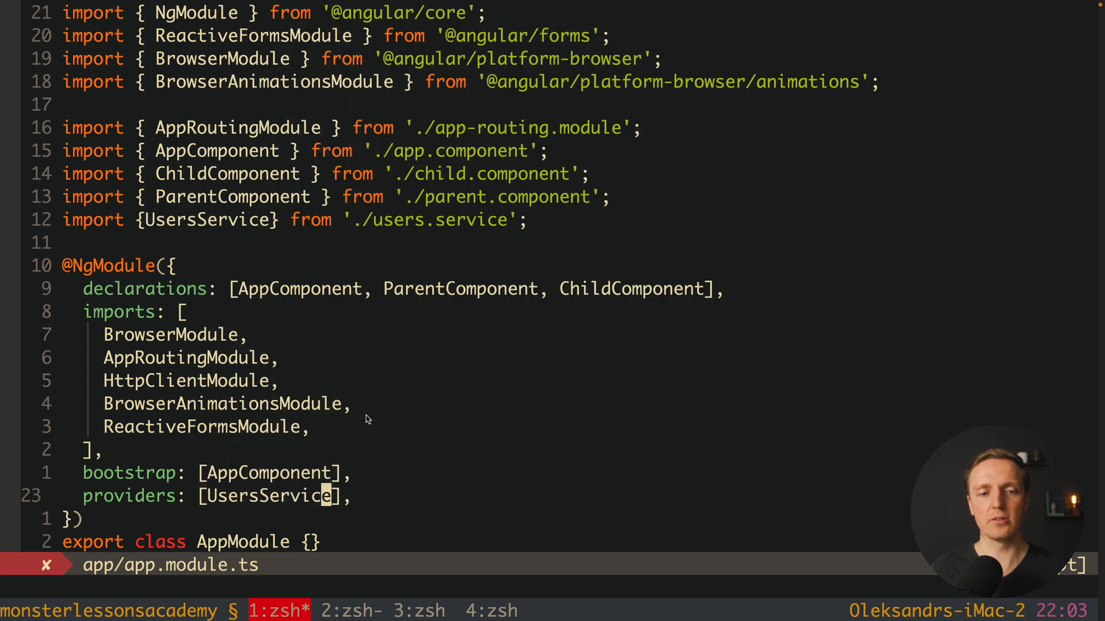
key(Escape)
key(super+Tab)
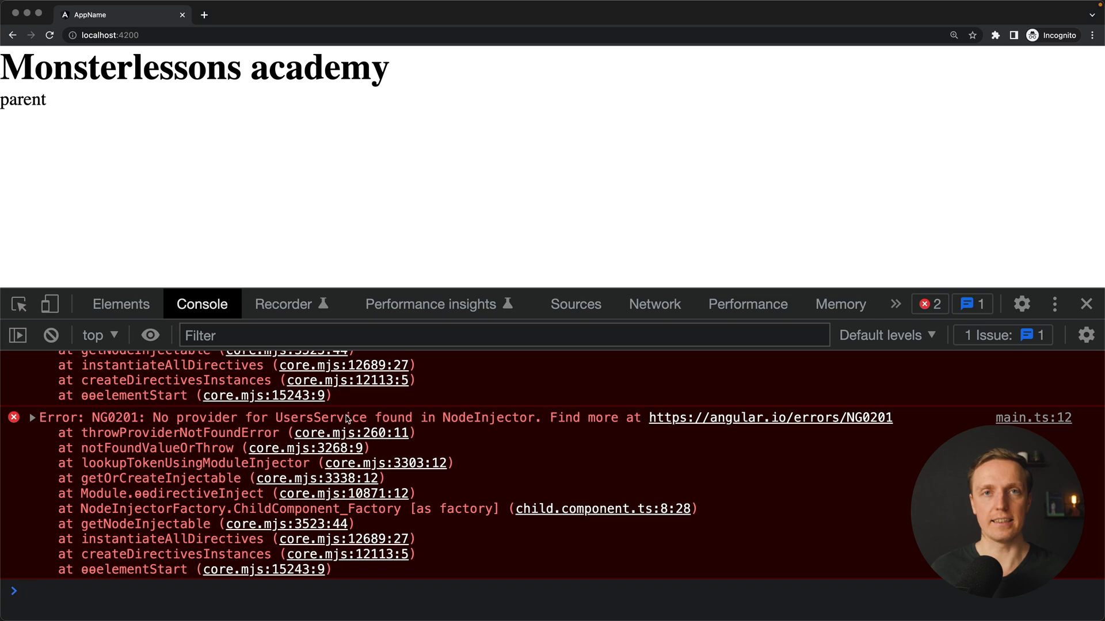
key(super+Tab)
key(minus)
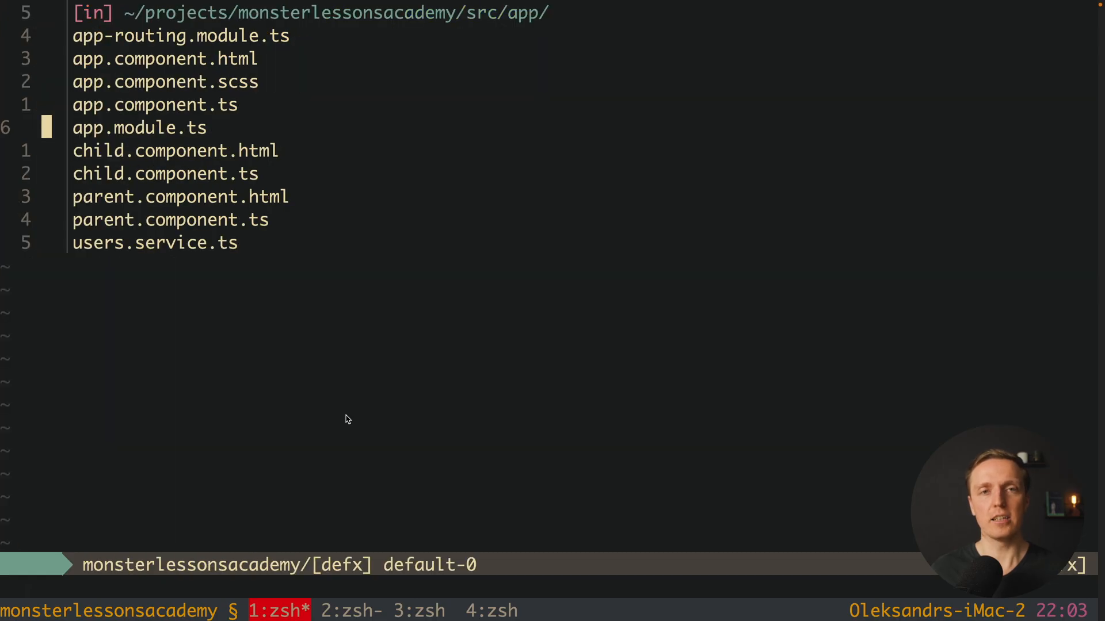
key(j)
key(j)
key(Return)
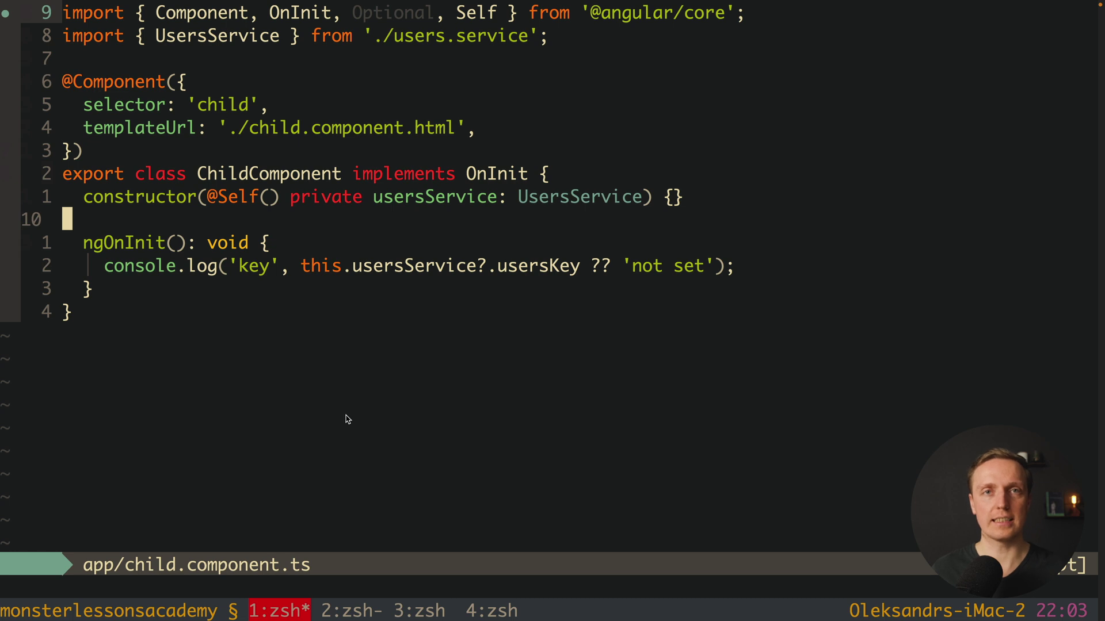
key(k)
key(w)
key(w)
key(w)
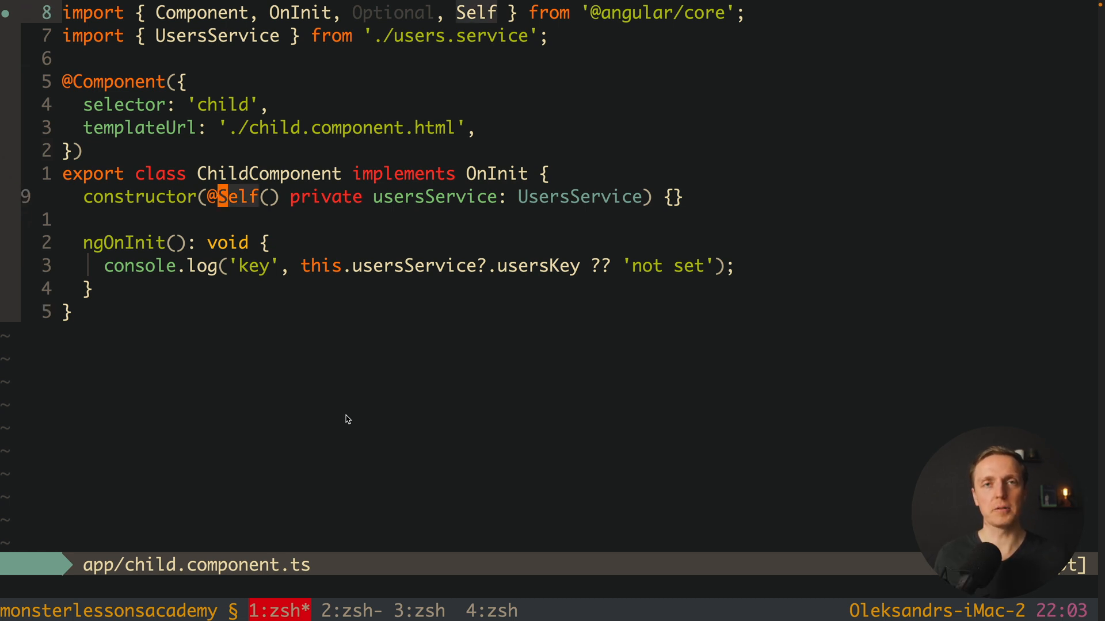
key(k)
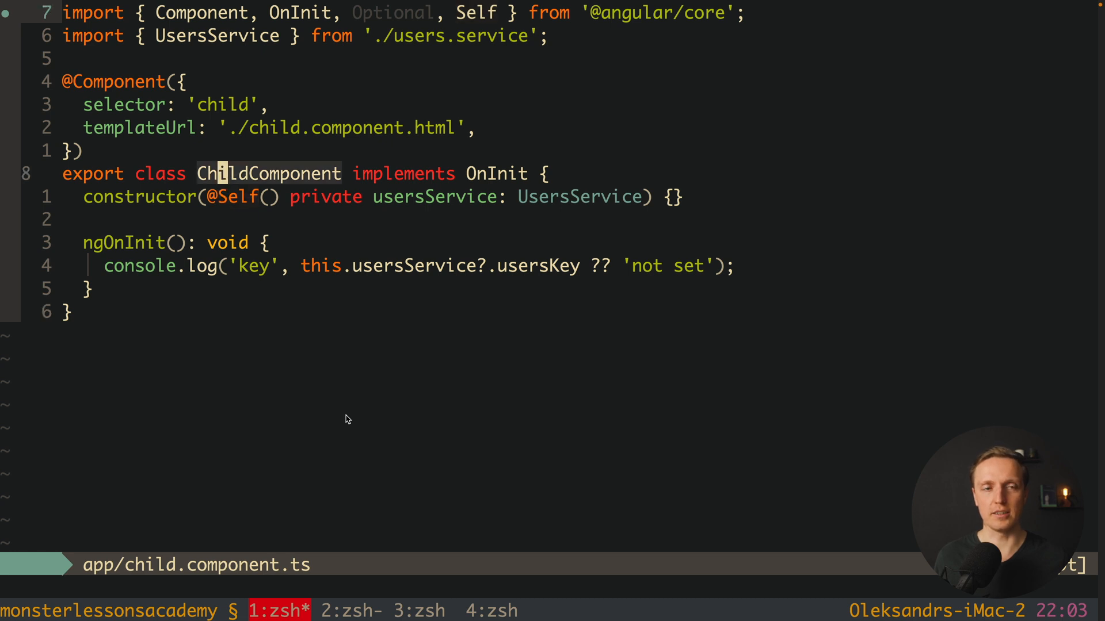
key(k)
key(k)
key(k)
key(j)
key(j)
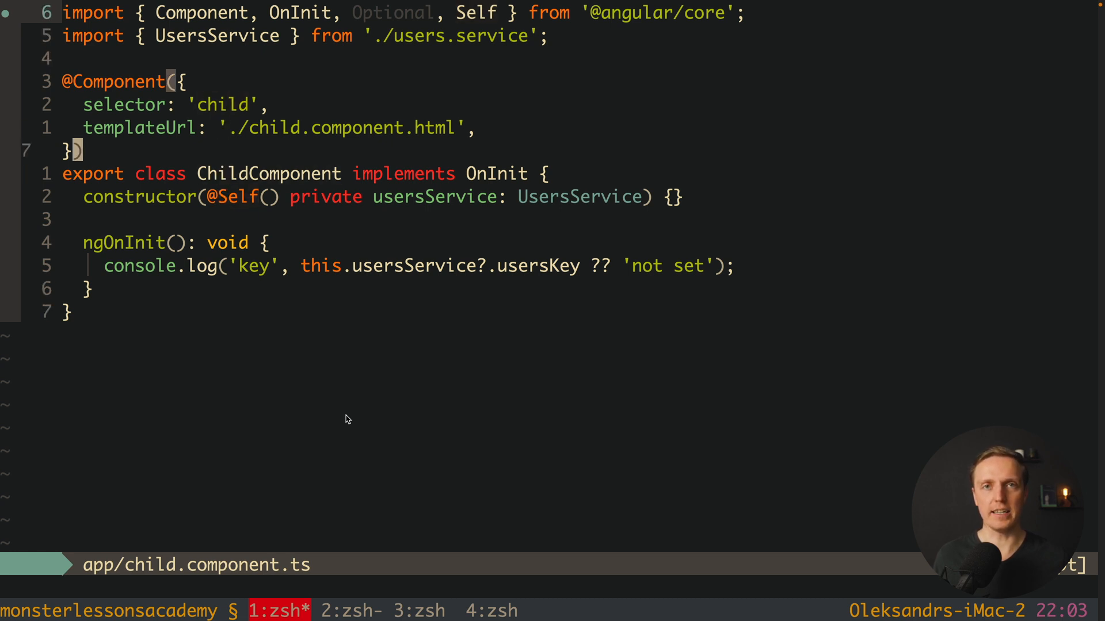
- Glance at parent.component.ts, then highlight the providers line in app.module.ts
key(minus)
key(j)
key(j)
key(Return)
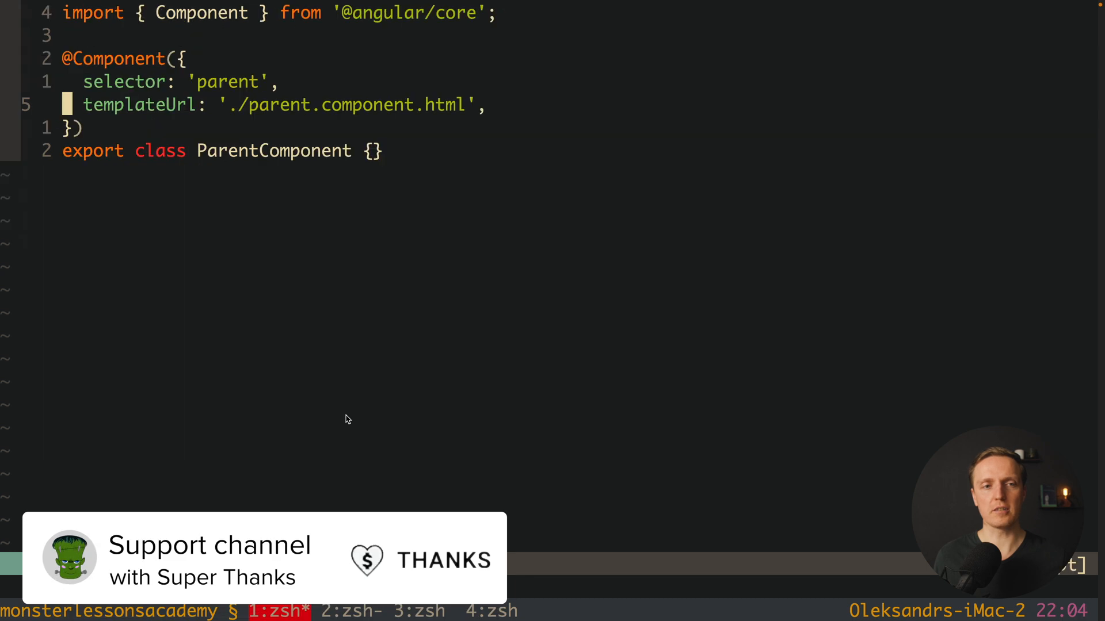
key(k)
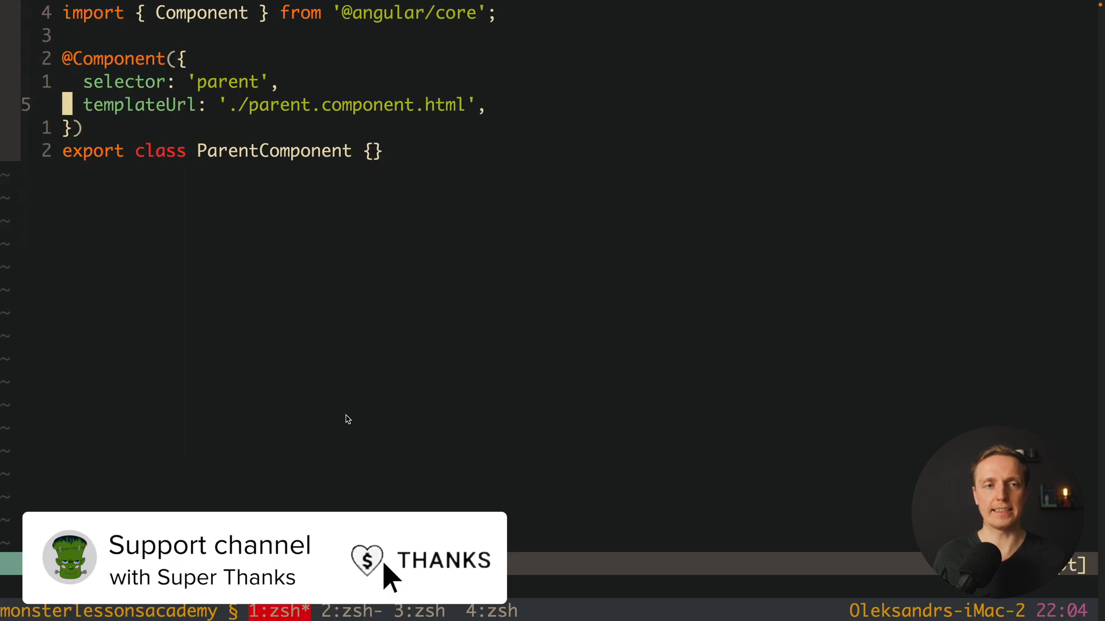
key(minus)
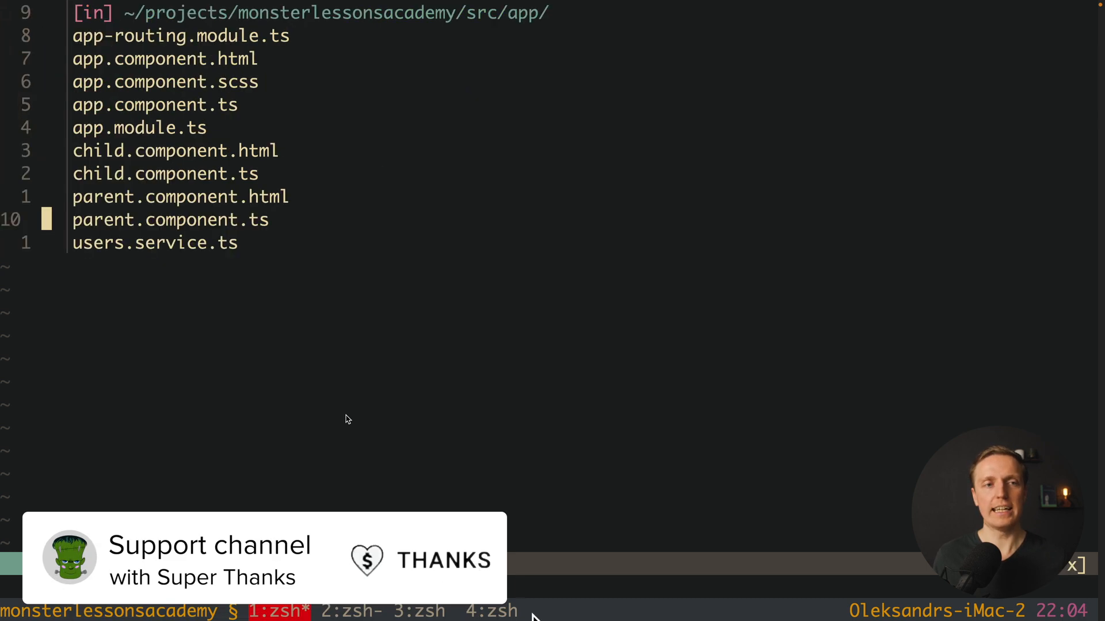
key(k)
key(k)
key(k)
key(k)
key(Return)
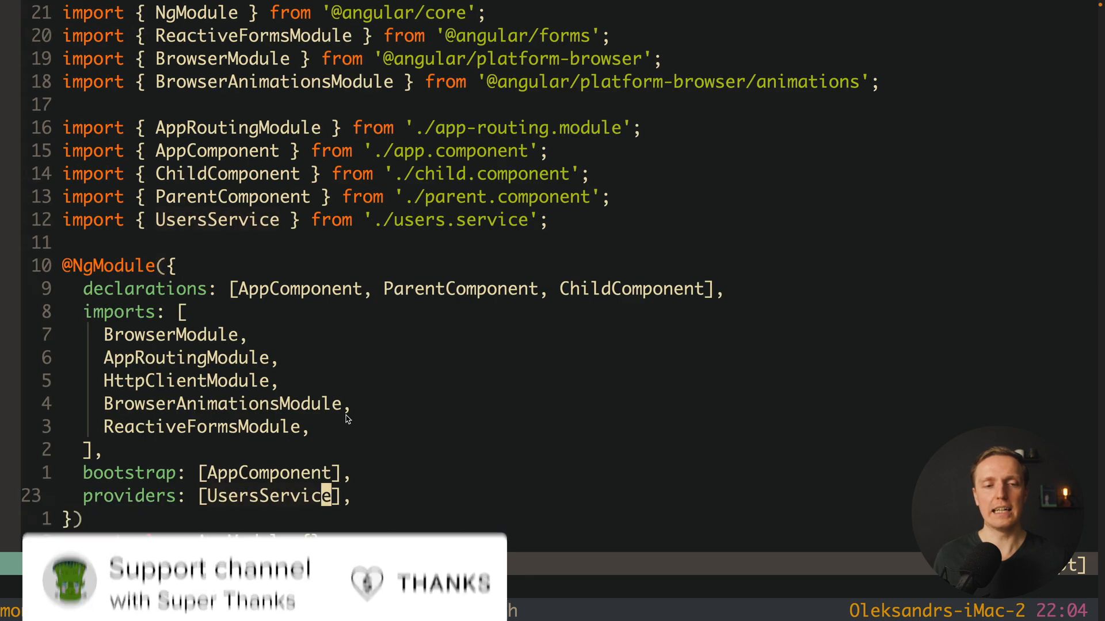
key(shift+v)
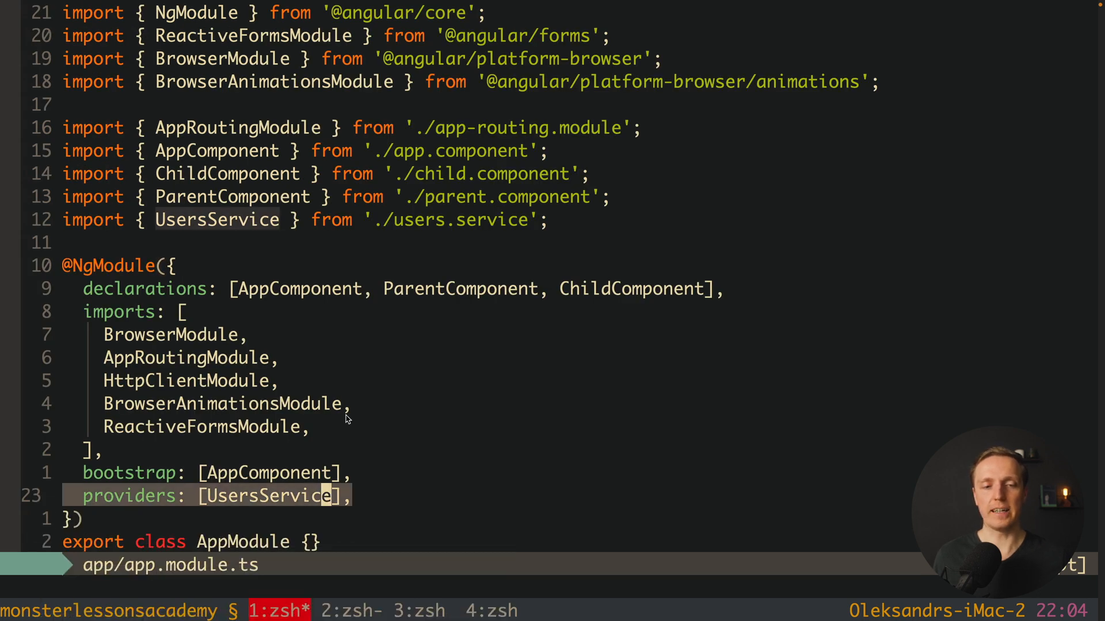
key(Escape)
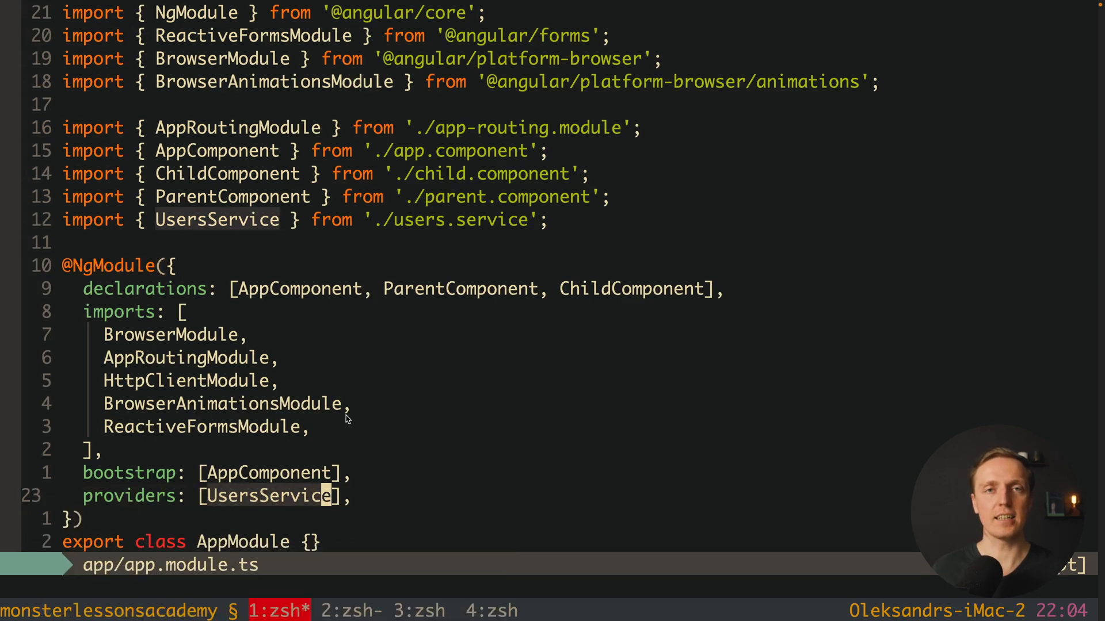
key(minus)
key(j)
key(j)
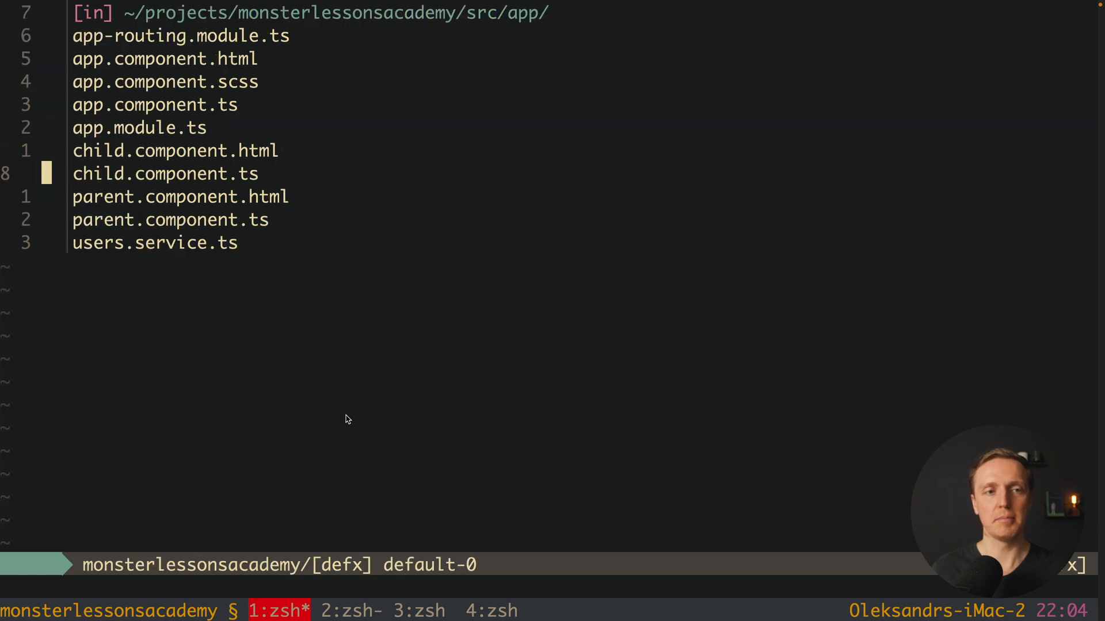
key(Return)
key(j)
key(w)
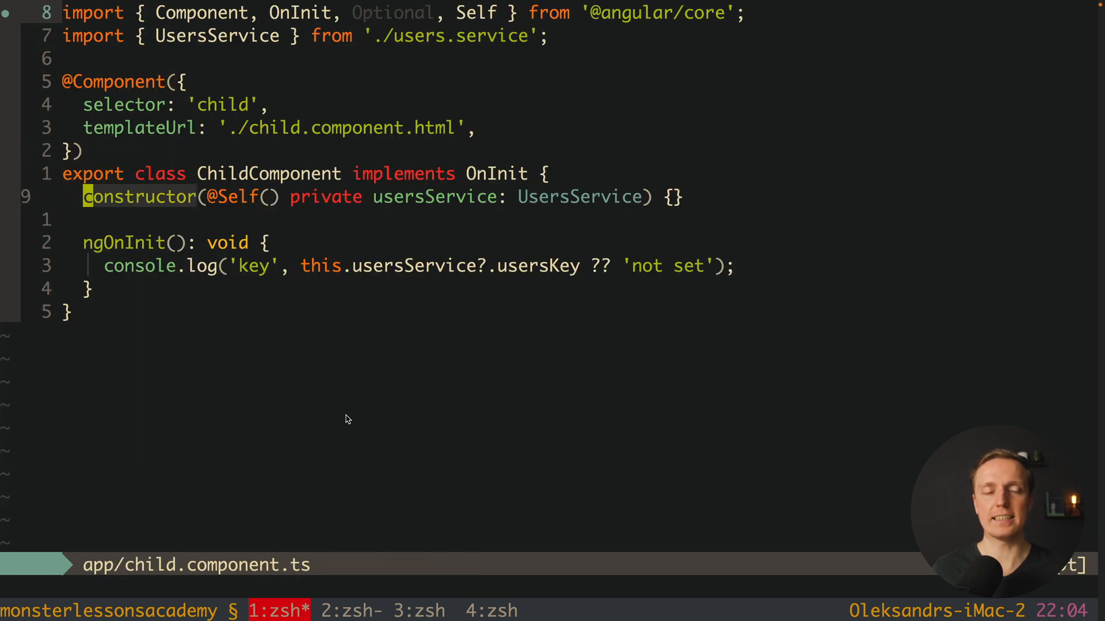
key(w)
key(w)
key(l)
key(l)
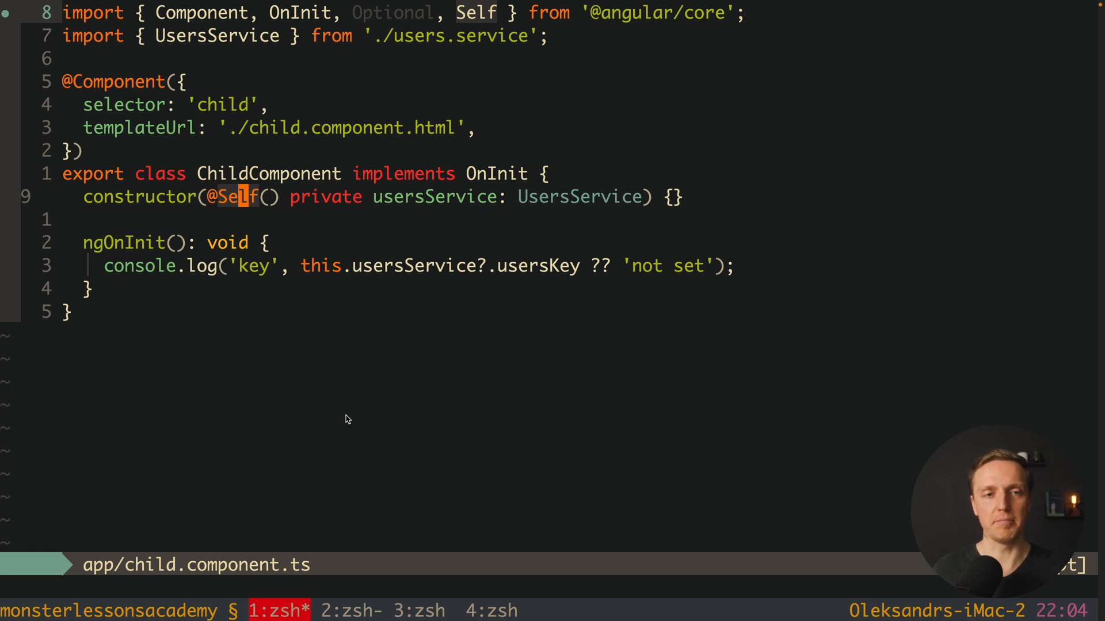
text(3kopro)
- Add providers: [UsersService] to the child component metadata and confirm 'key users' in the browser console
key(Tab)
text(: [User)
key(Tab)
key(Escape)
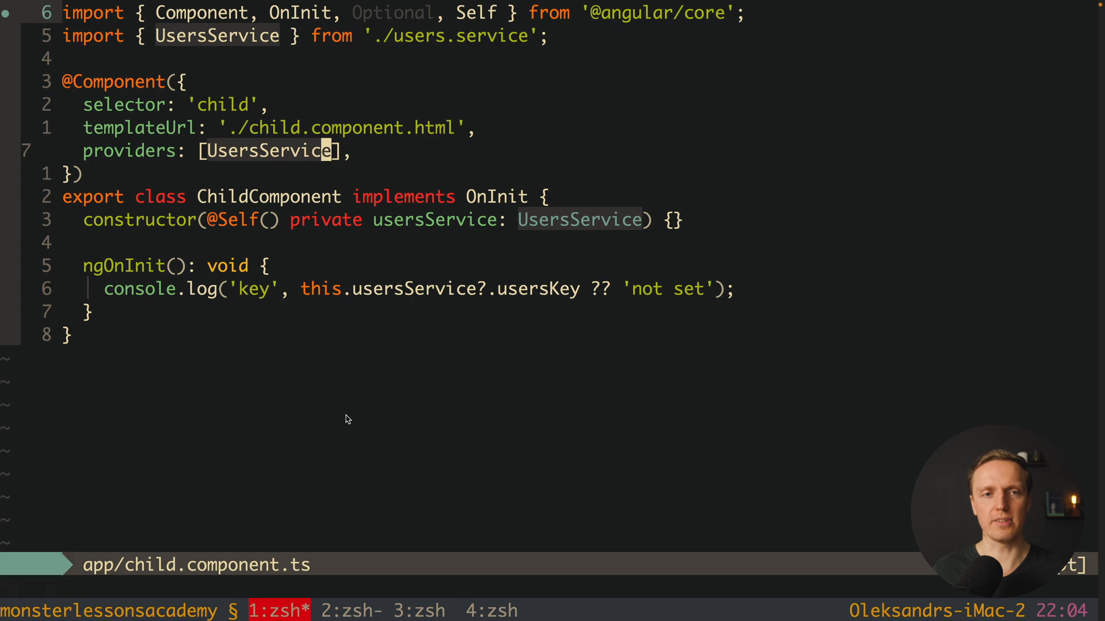
key(super+Tab)
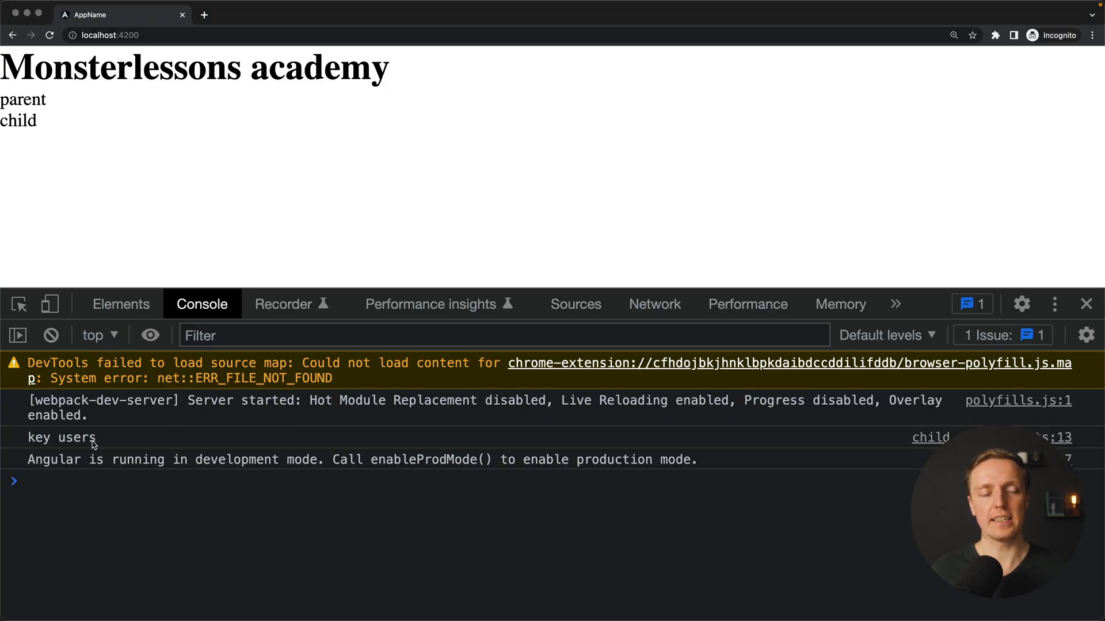
key(super+Tab)
key(j)
key(j)
key(j)
key(j)
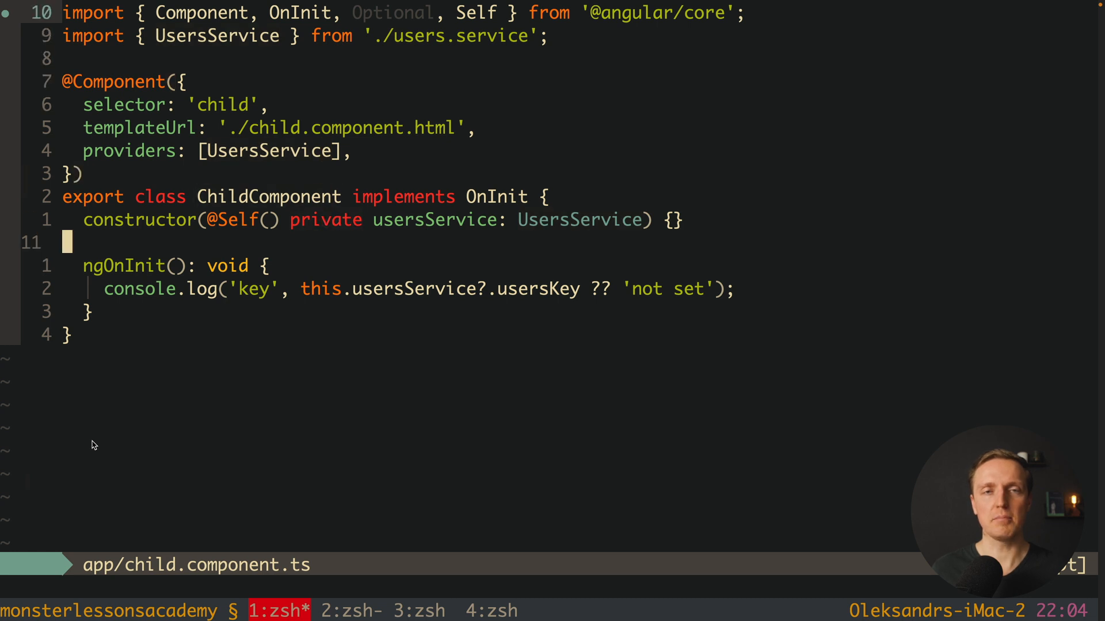
key(k)
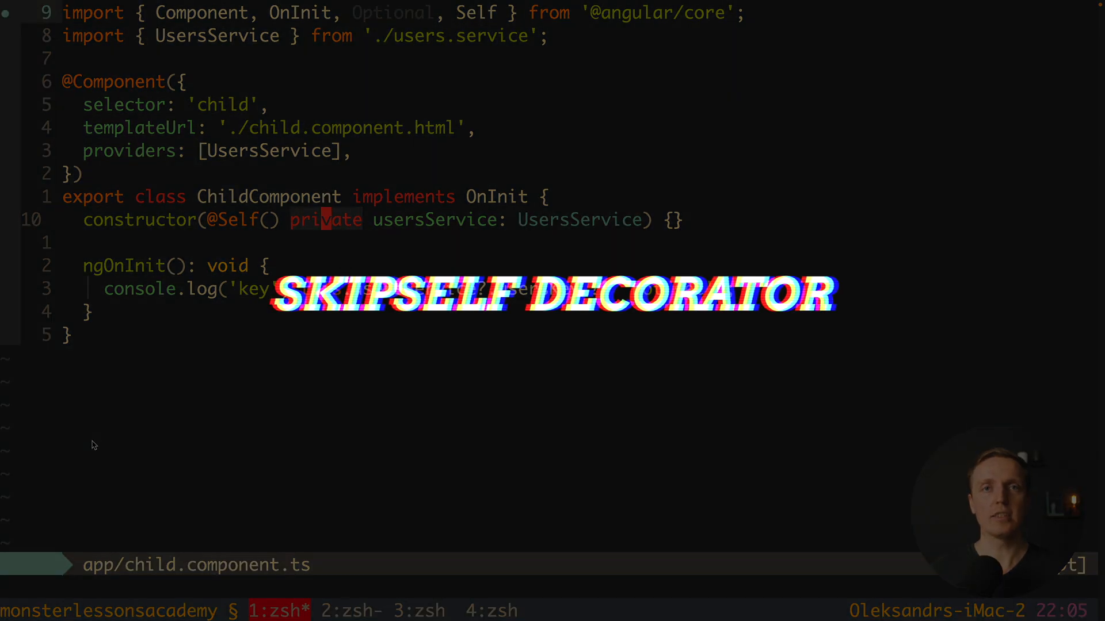
key(b)
key(b)
key(b)
key(l)
key(c)
key(w)
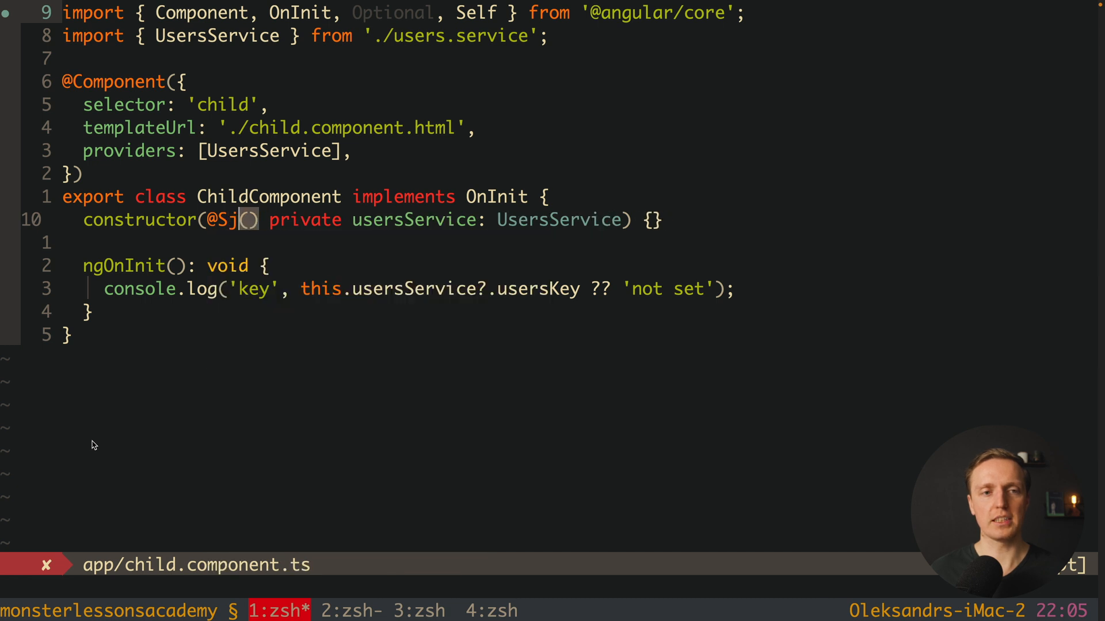
text(kipSelf)
key(Return)
key(Escape)
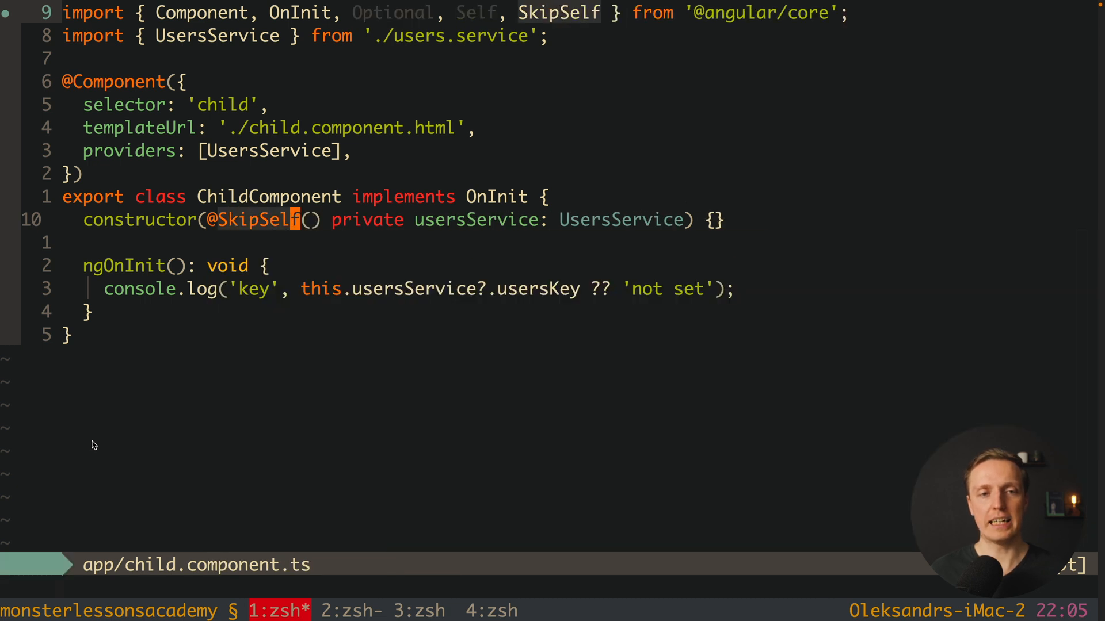
- Confirm the console logs 'key users', revisit the SkipSelf line, then show the src/app file list
key(super+Tab)
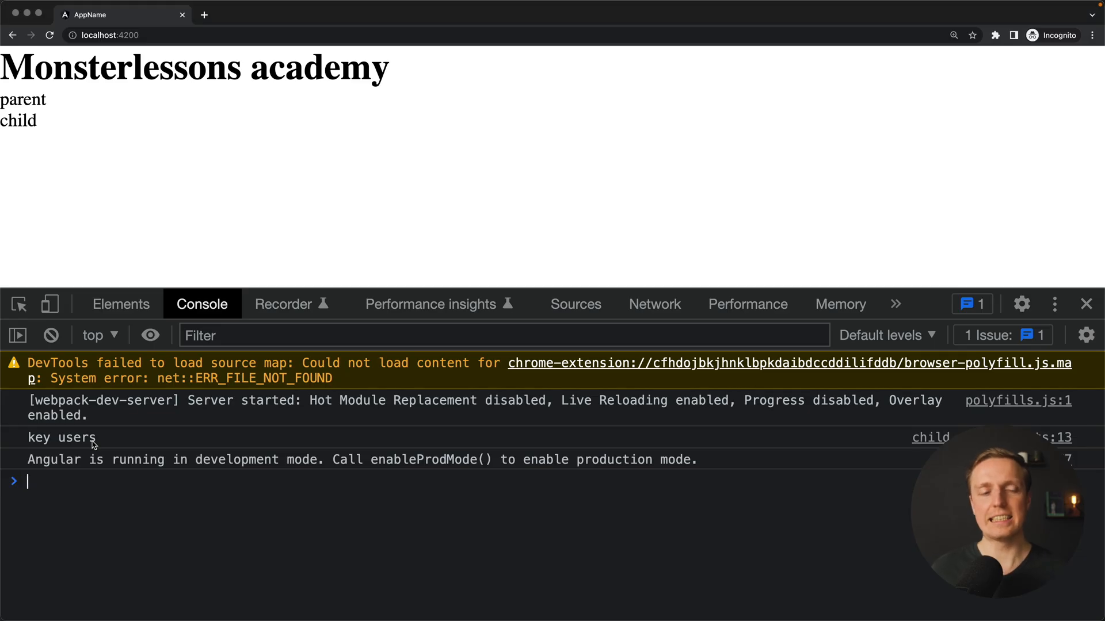
key(super+Tab)
key(k)
key(k)
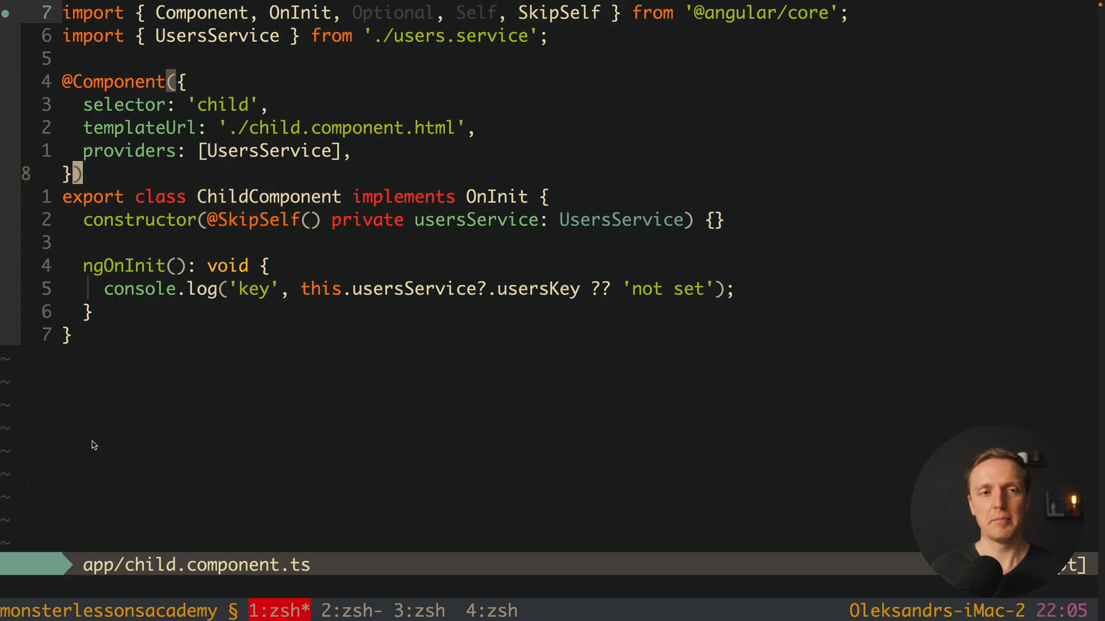
key(k)
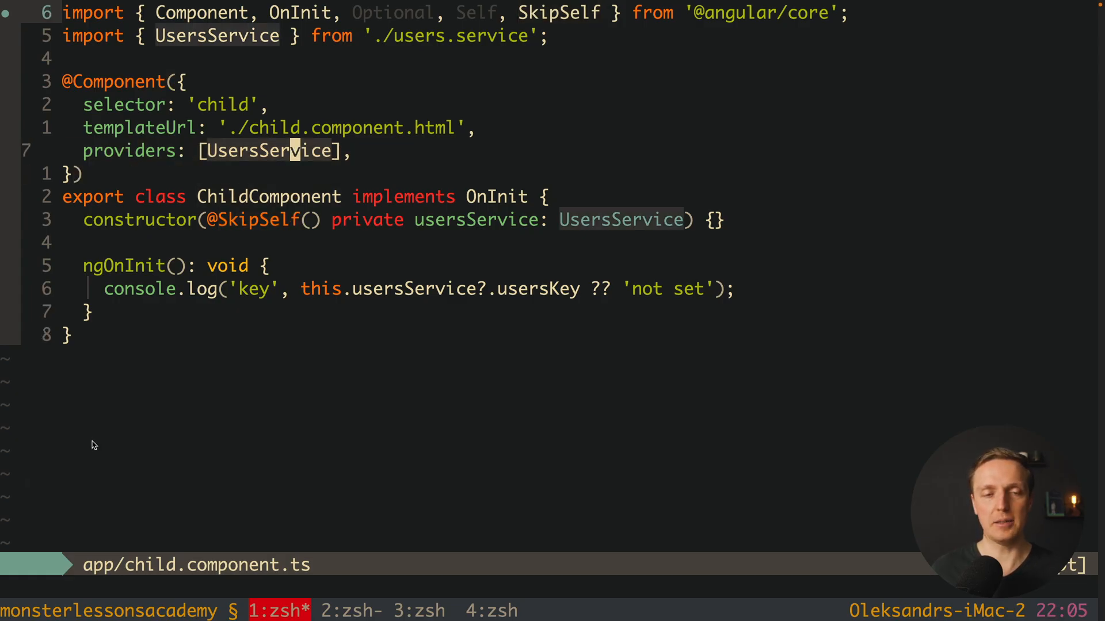
key(j)
key(j)
key(j)
key(h)
key(h)
key(h)
key(h)
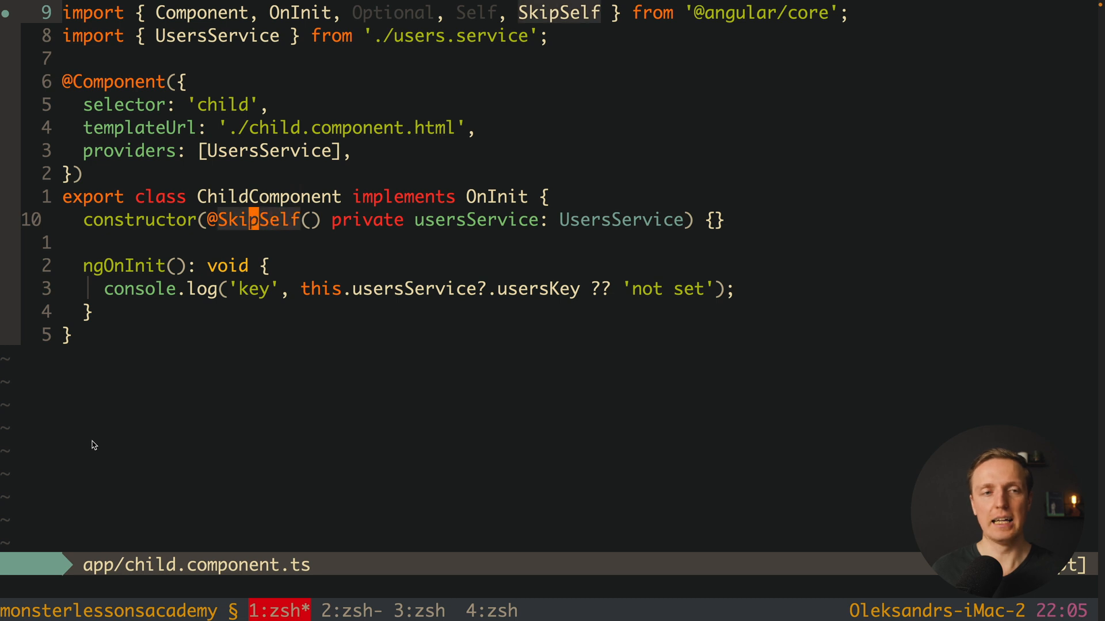
key(minus)
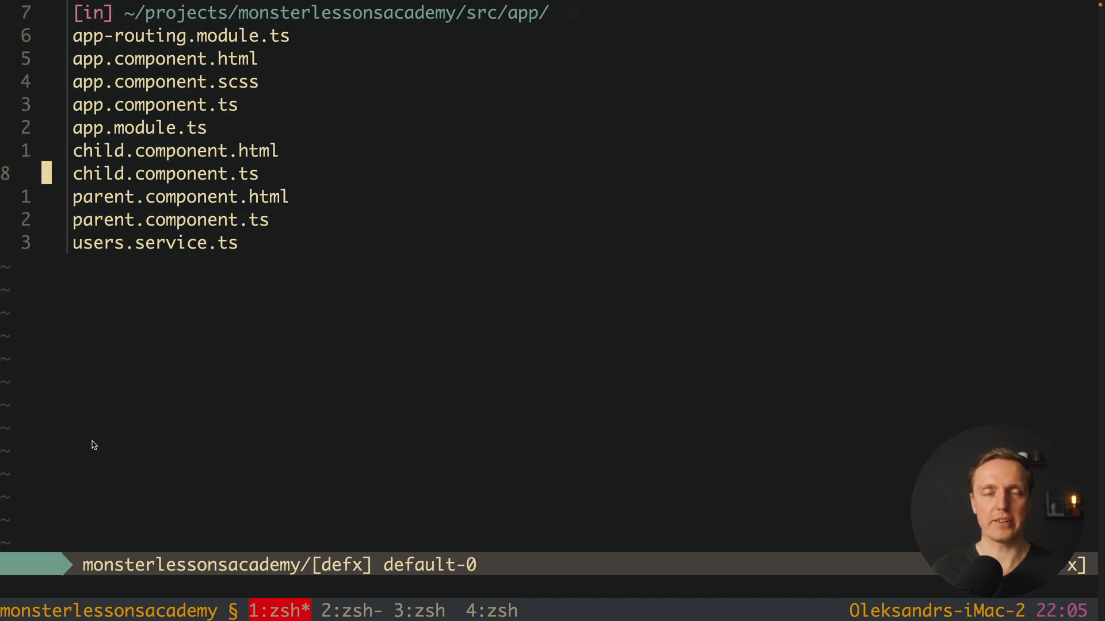
- In app.module.ts, remove UsersService from the module's providers list
key(k)
key(k)
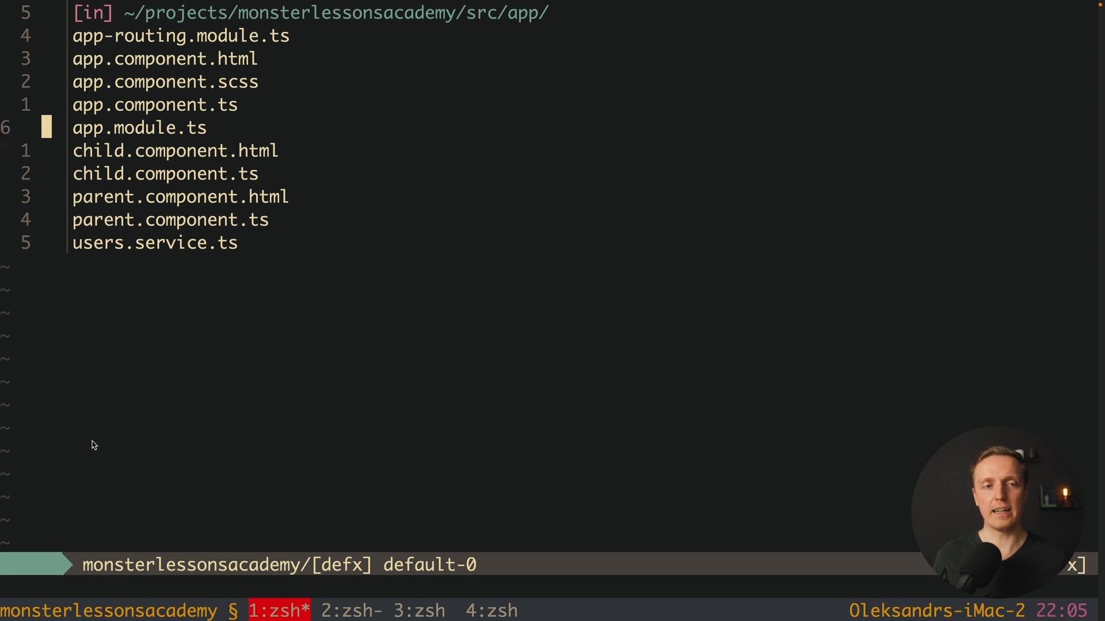
key(Return)
key(k)
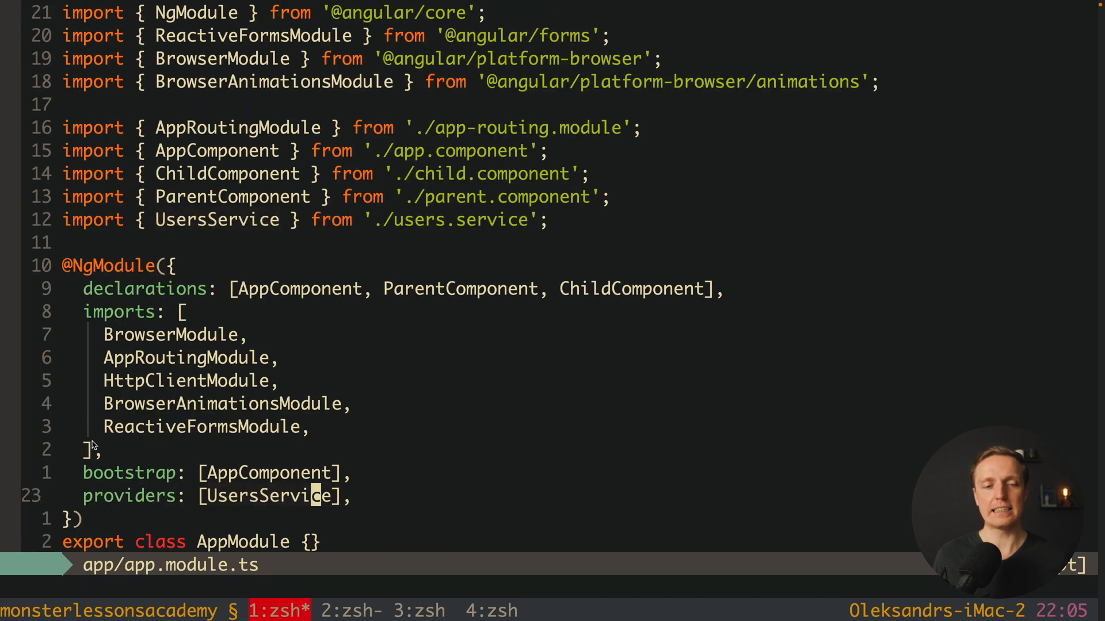
key(h)
key(h)
key(h)
key(d)
key(i)
key(w)
- Delete the unused UsersService import line, check the reloaded app in the browser, and return to the editor
key(k)
key(1)
key(1)
key(k)
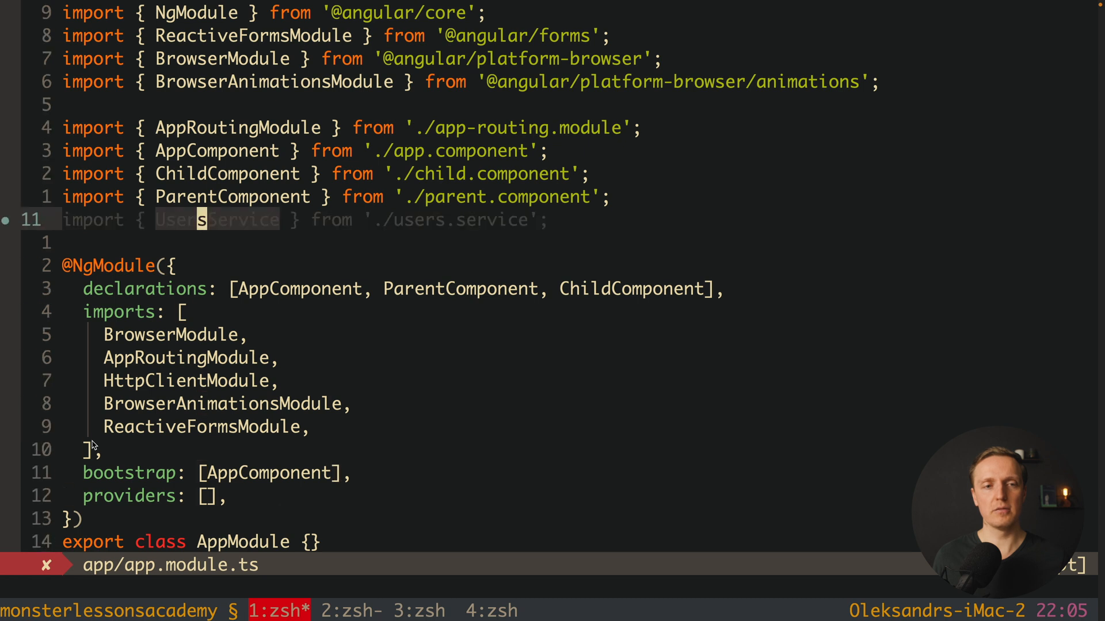
key(j)
key(k)
key(d)
key(d)
key(super+Tab)
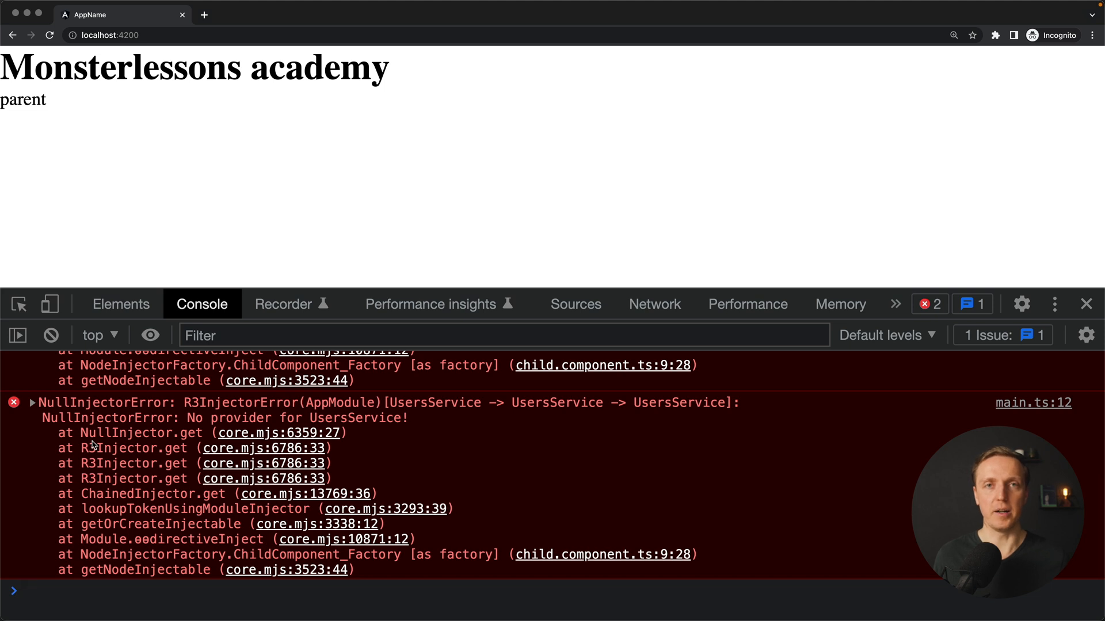
key(super+Tab)
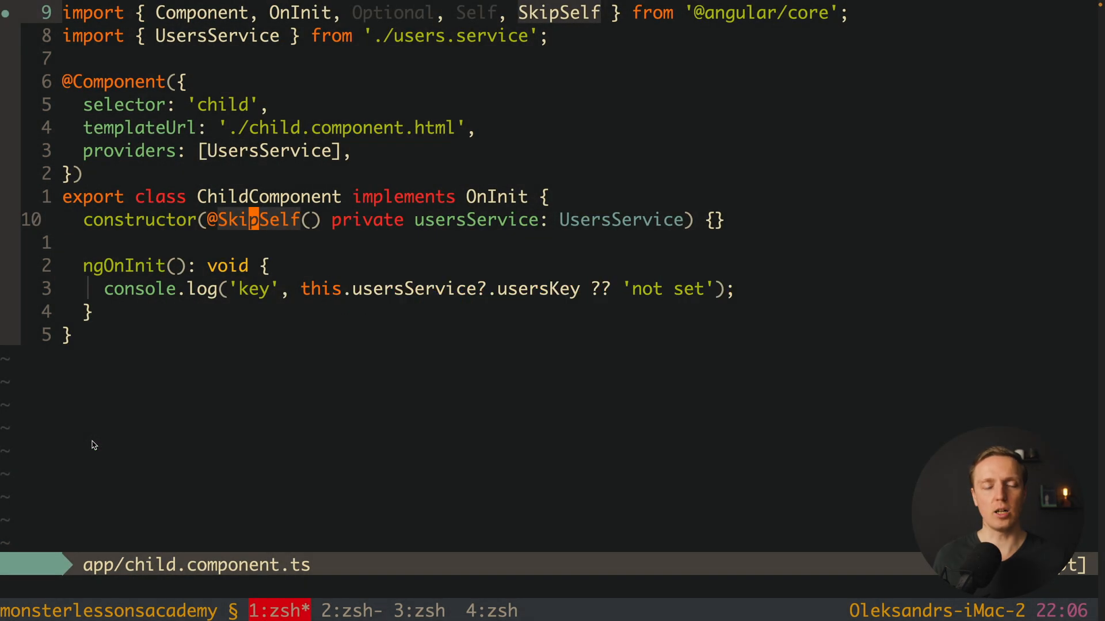
text(ciwHost)
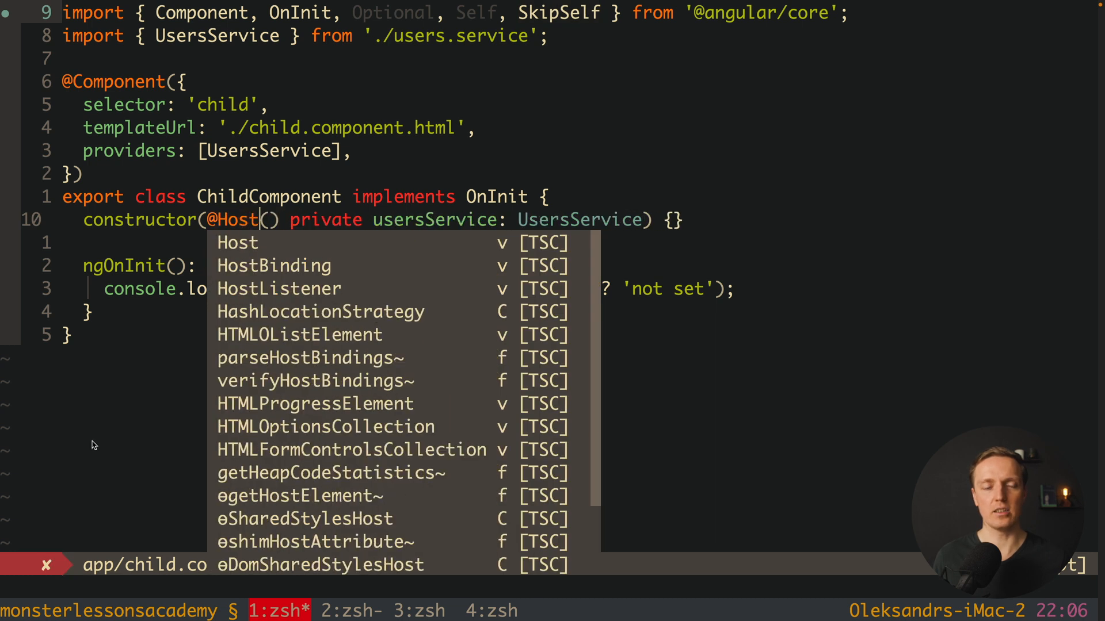
key(Escape)
key(ctrl+s)
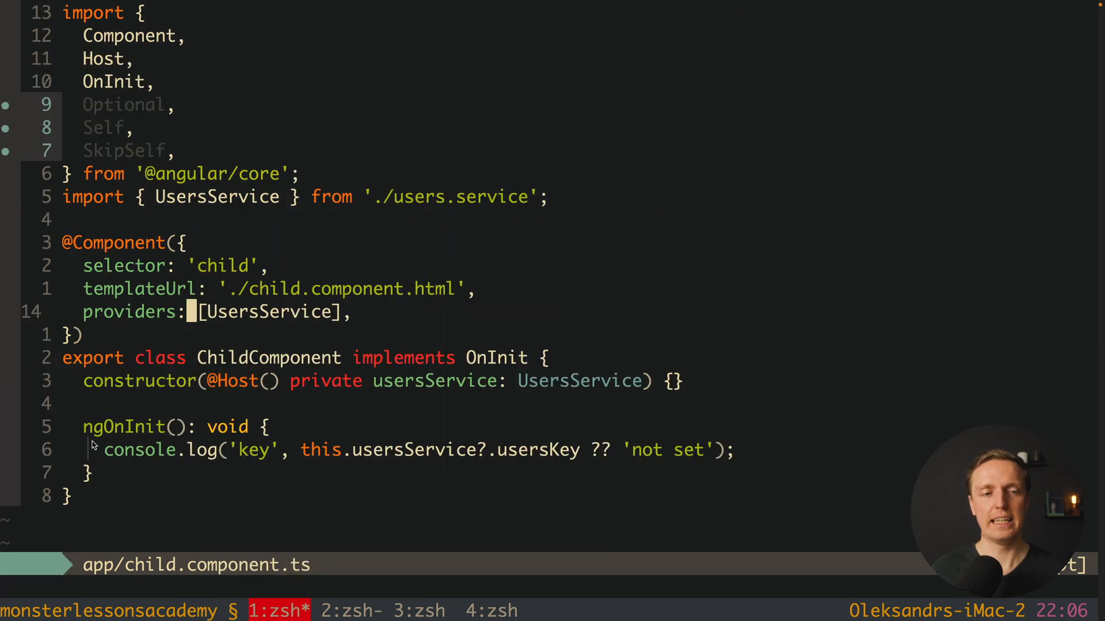
key(h)
key(h)
key(h)
key(h)
key(h)
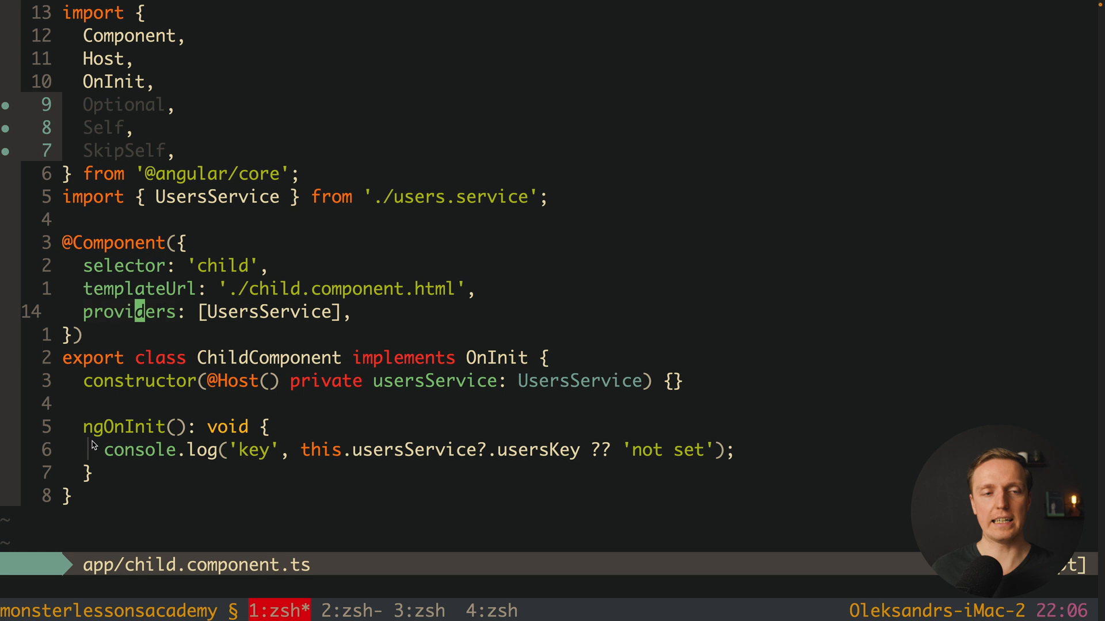
key(w)
key(w)
key(w)
key(-)
key(k)
key(k)
key(Return)
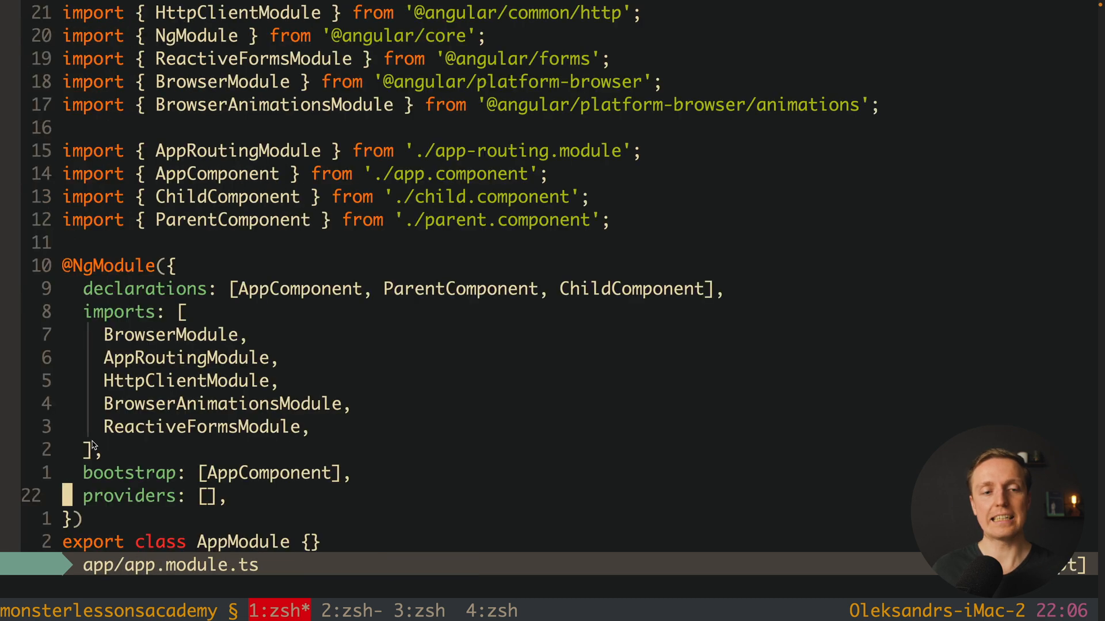
key(w)
key(w)
key(w)
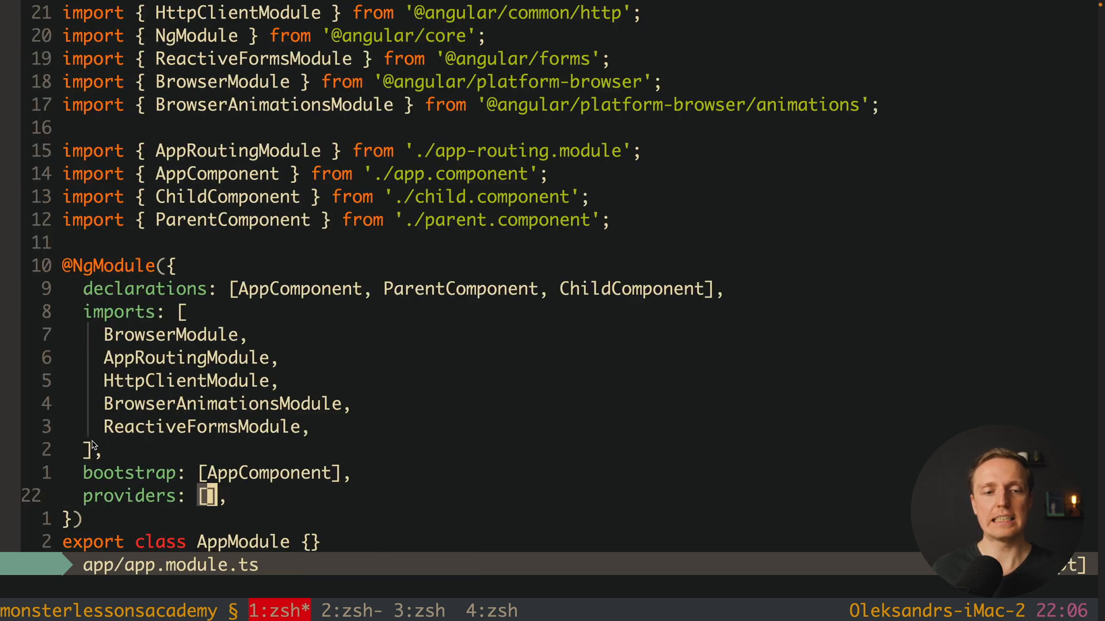
- Reopen child.component.ts on its providers line and confirm the console logs 'key users'
key(b)
key(b)
key(-)
key(j)
key(j)
key(Return)
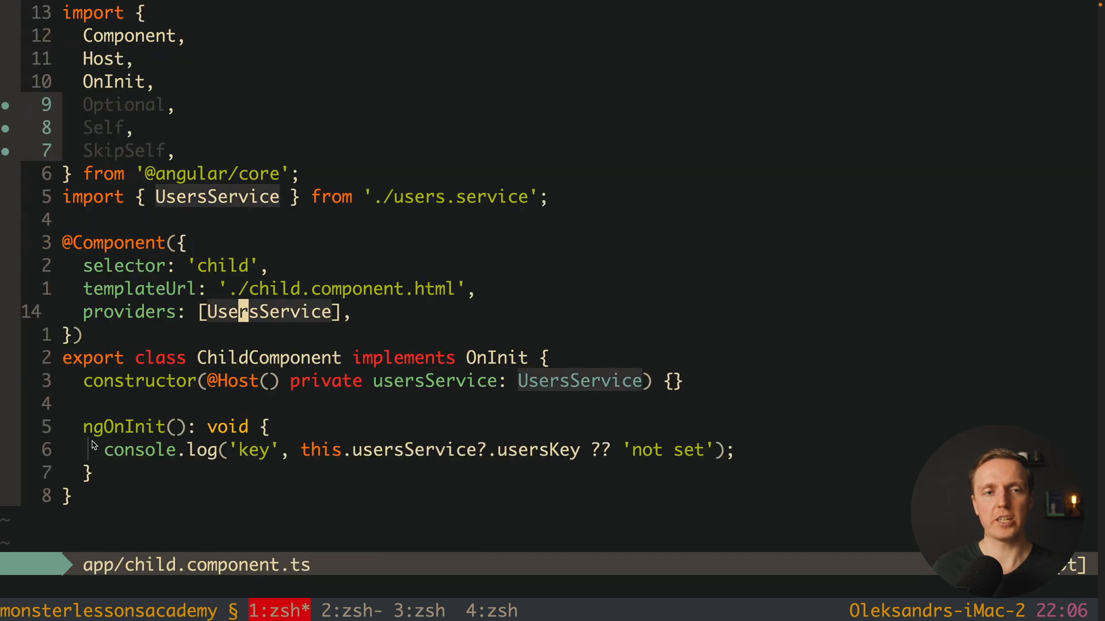
key(k)
key(j)
key(Escape)
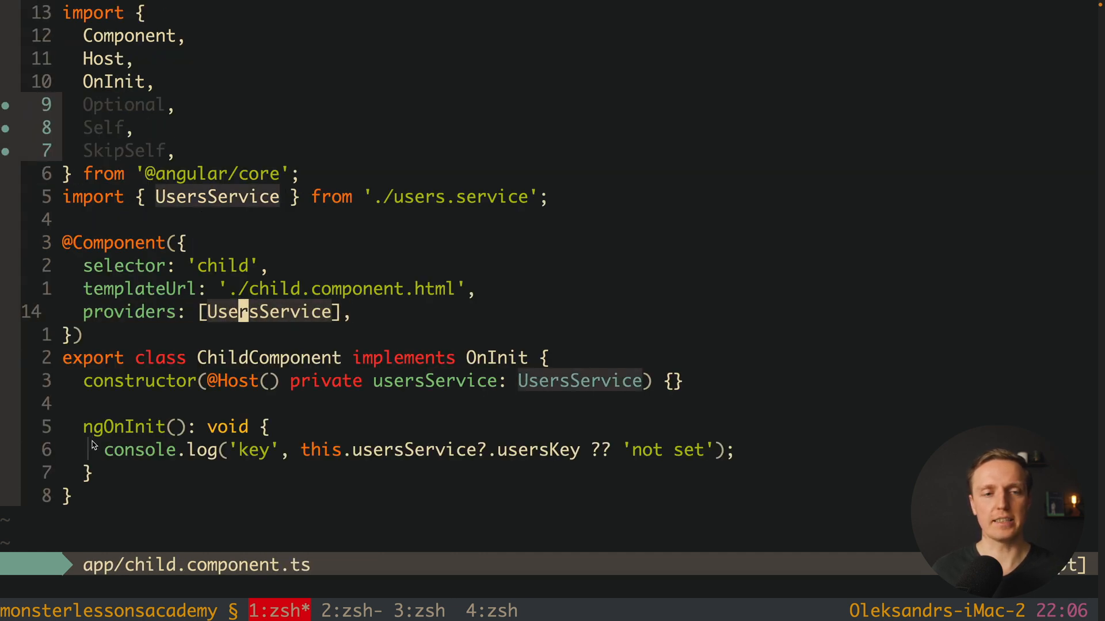
key(super+Tab)
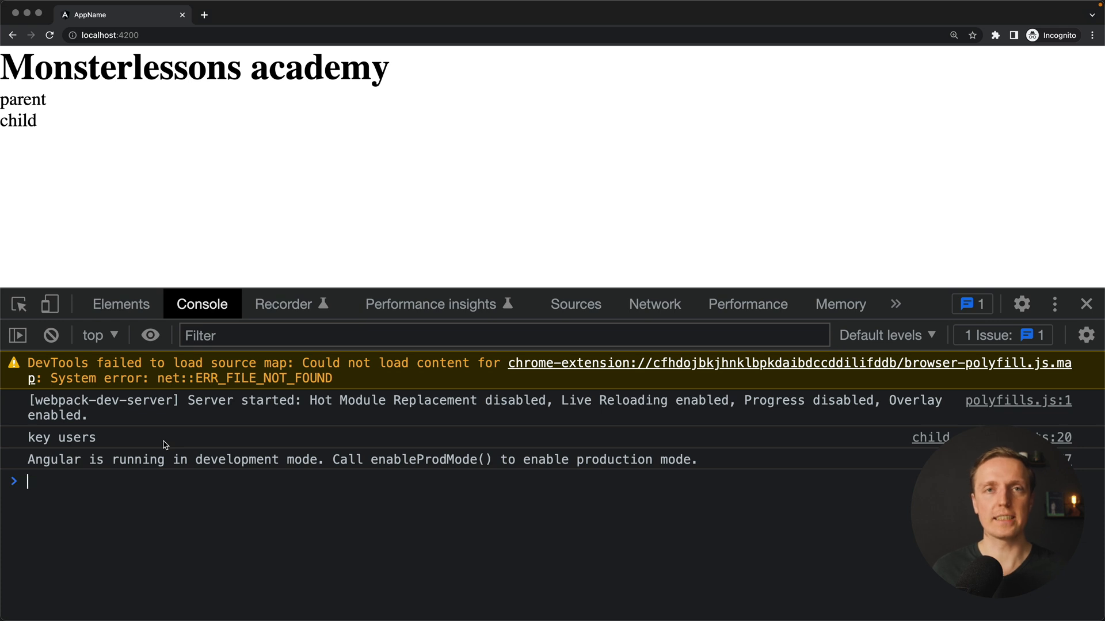
key(super+Tab)
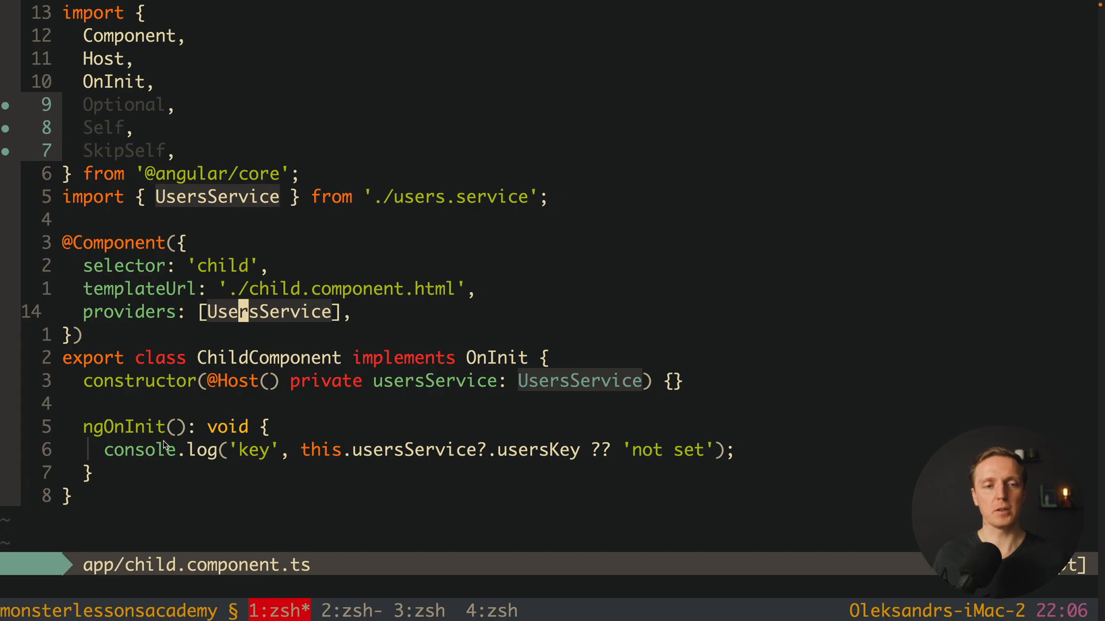
- Delete the child's providers line, then add UsersService to app.module.ts's providers via completion
key(d)
key(d)
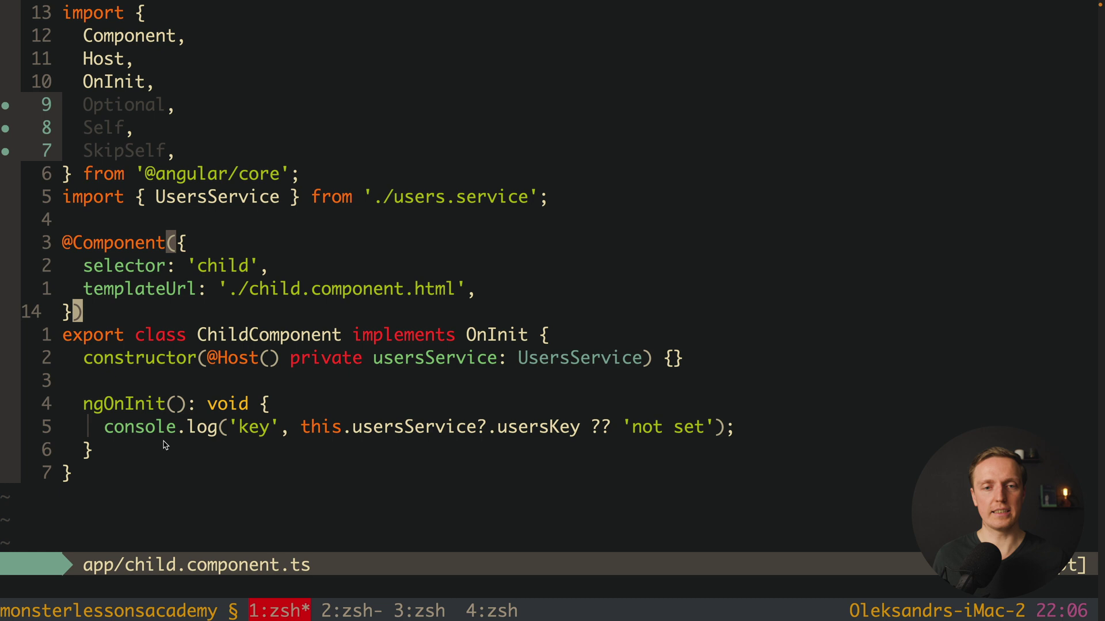
key(-)
key(k)
key(k)
key(Return)
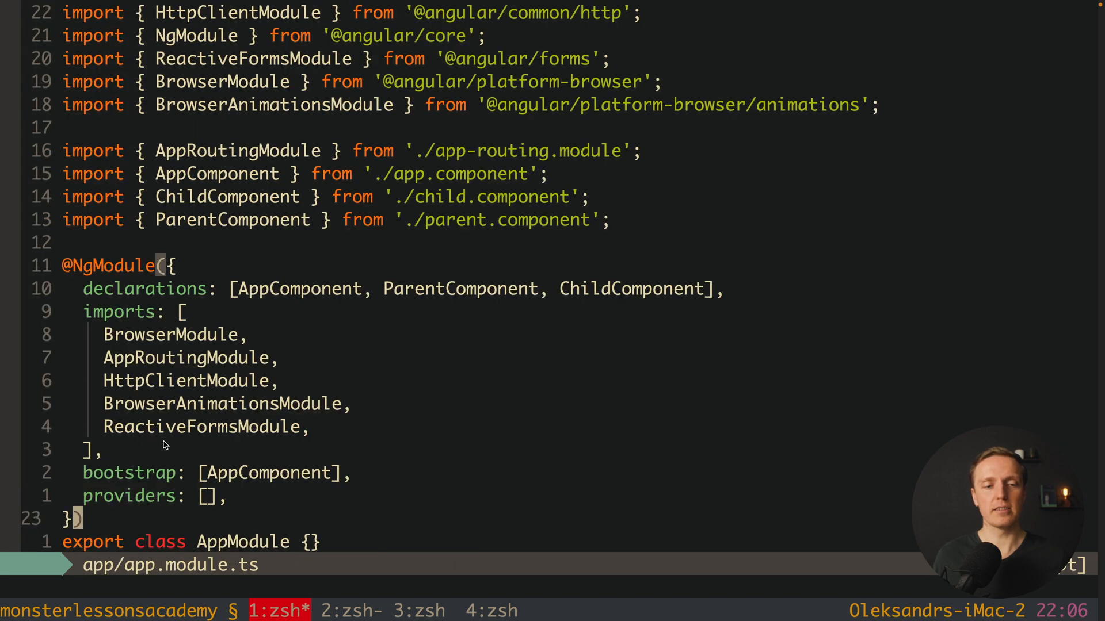
key(k)
key(w)
text(w)
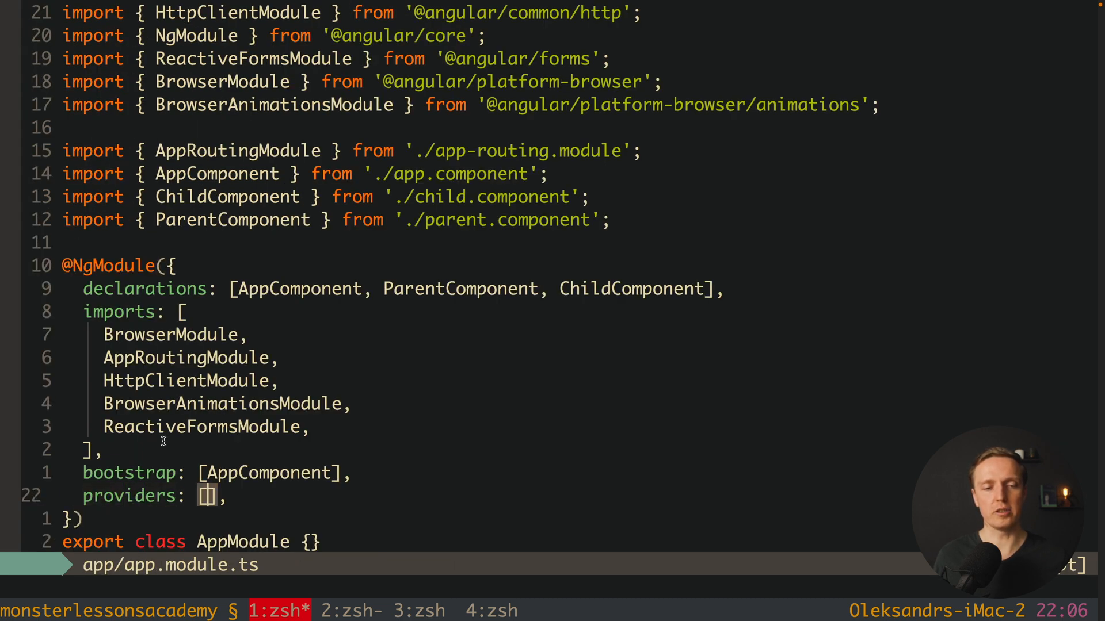
text(aU)
text(ser)
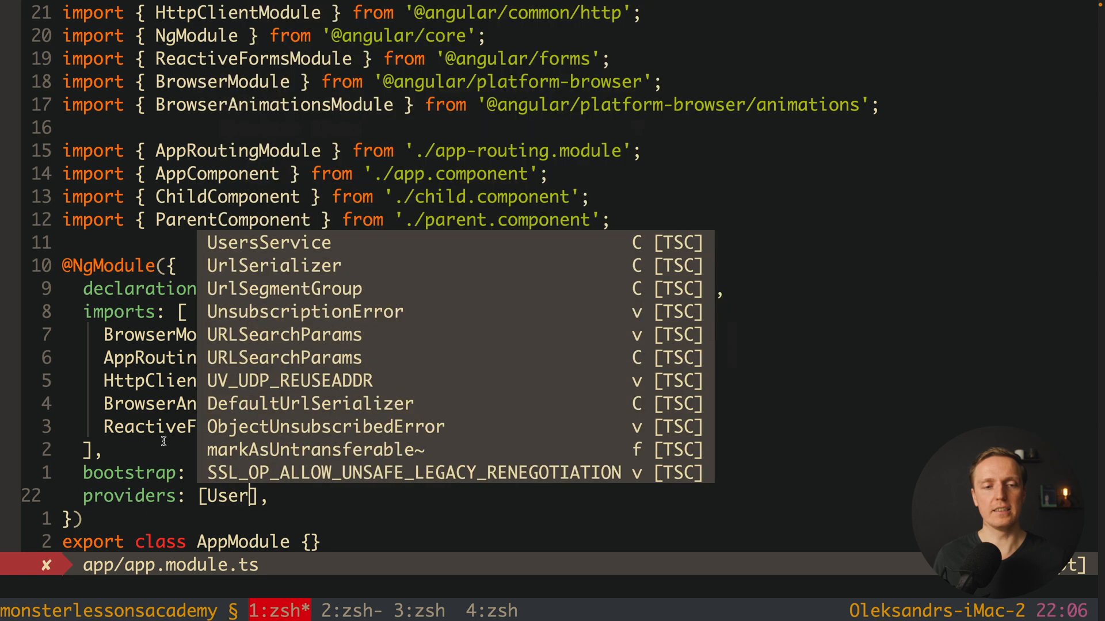
key(Return)
key(Escape)
text(:w)
key(Return)
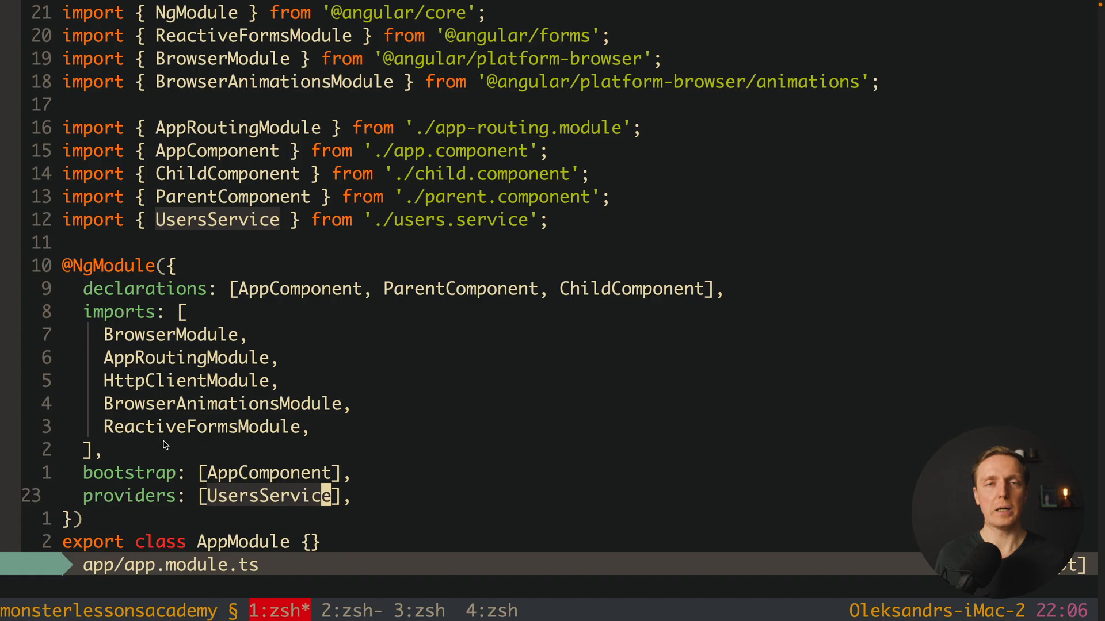
- Remove the UsersService import and empty the module's providers brackets again
key(1)
key(2)
key(k)
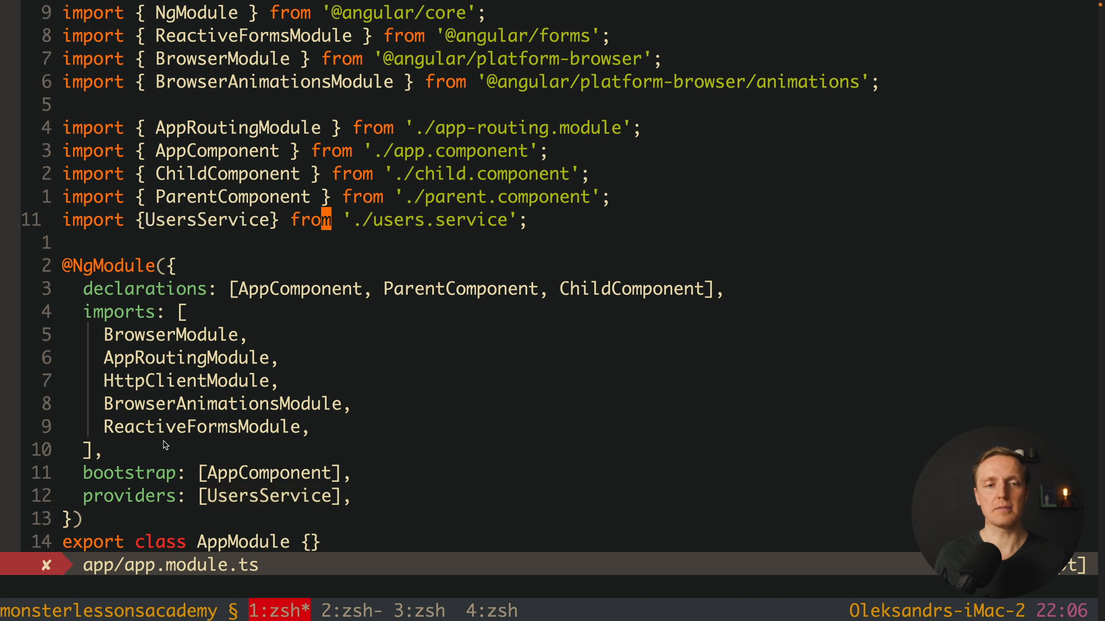
key(d)
key(d)
key(1)
key(1)
key(j)
key(d)
key(i)
key(bracketleft)
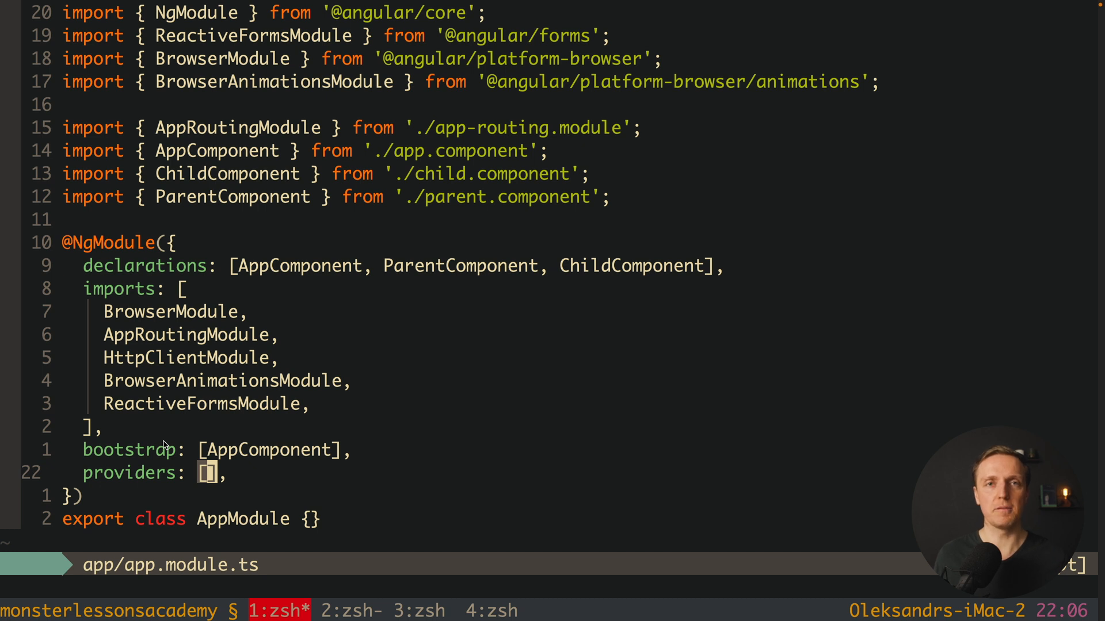
key(minus)
key(j)
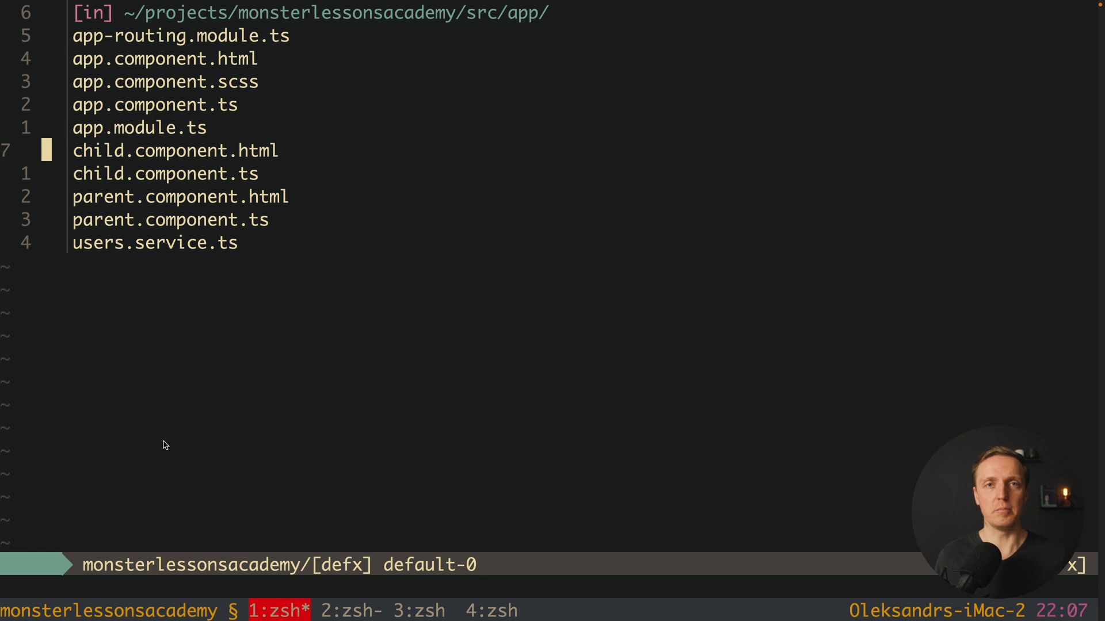
key(j)
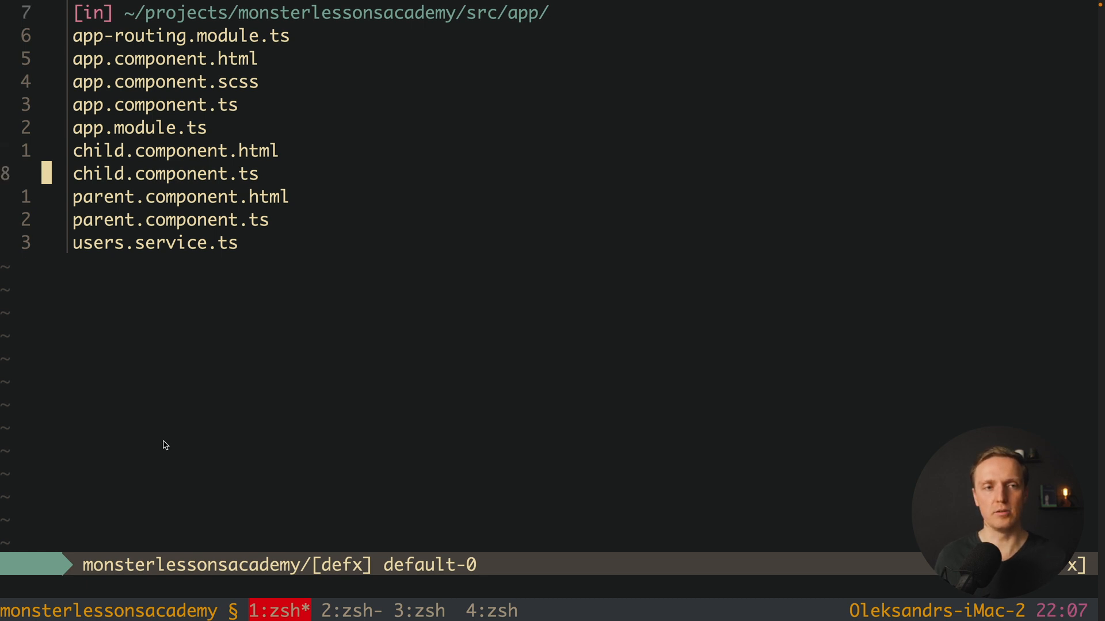
key(q)
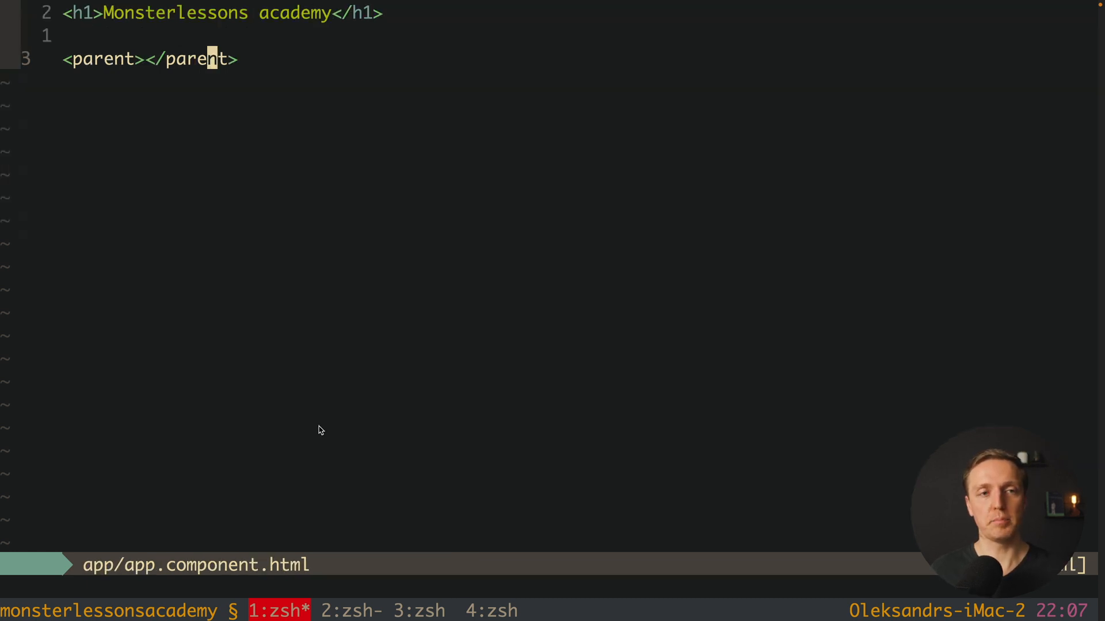
key(minus)
key(j)
key(j)
key(j)
key(j)
key(Return)
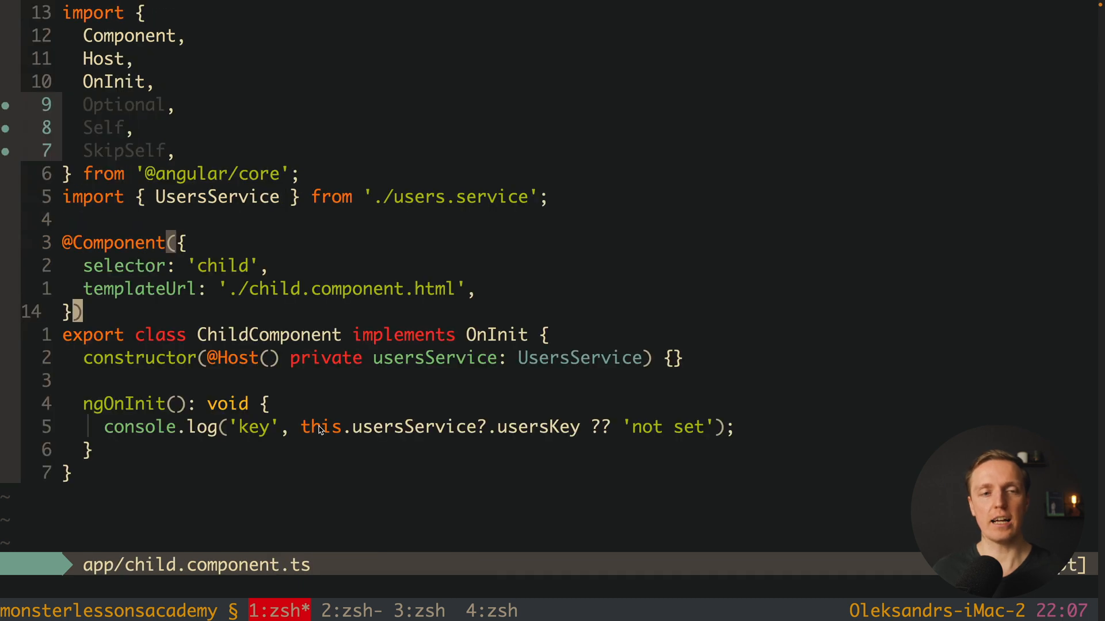
key(k)
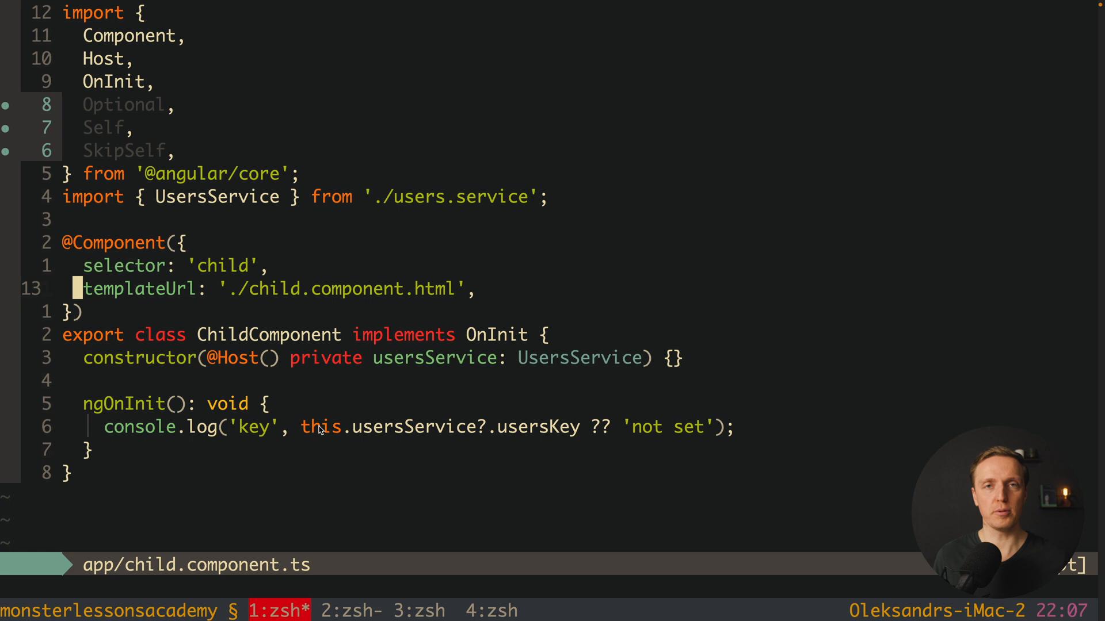
text(ovu)
key(BackSpace)
key(BackSpace)
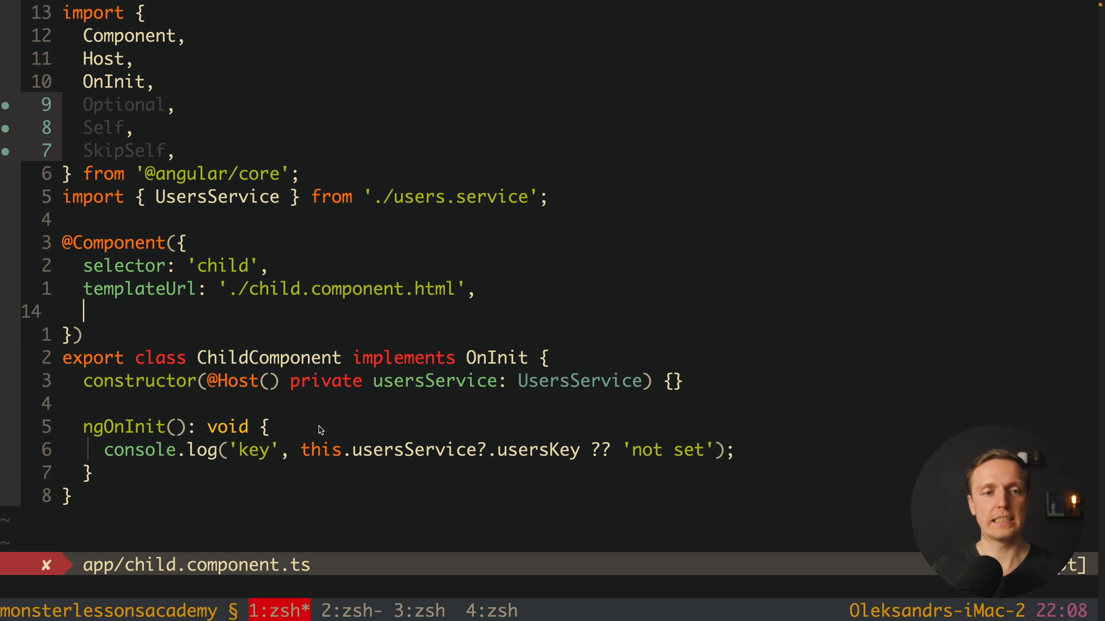
text(providers: [Use)
key(Return)
key(Escape)
text(:w)
key(Return)
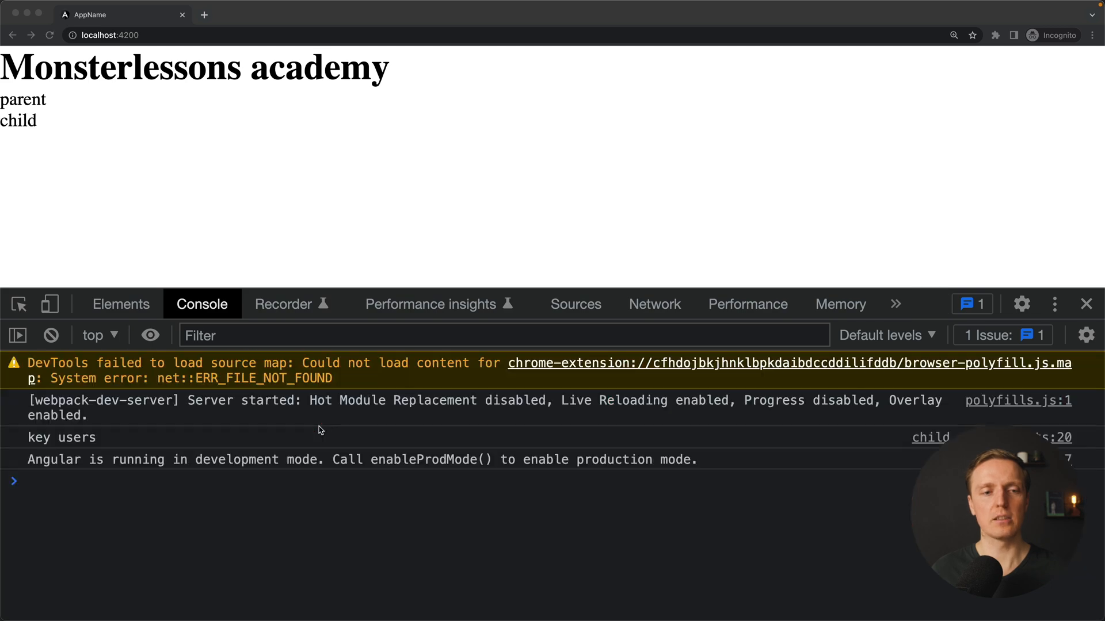
key(d)
key(d)
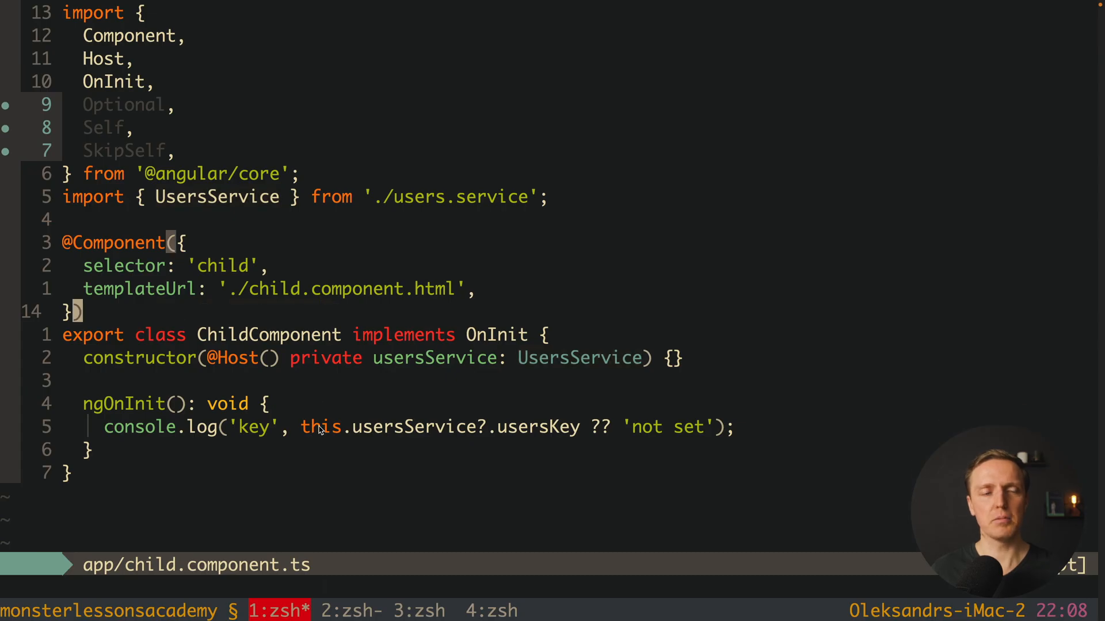
- In parent.component.ts add 'providers: [UsersService]' with its import, save, and check the browser
key(minus)
key(k)
key(k)
key(k)
key(j)
key(j)
key(j)
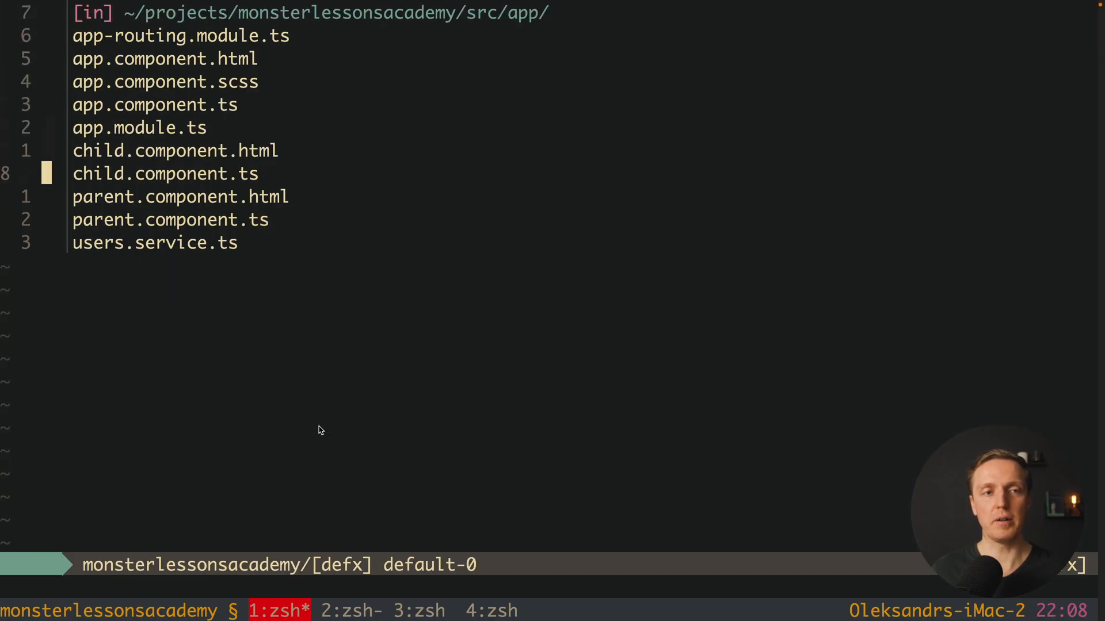
key(j)
key(j)
key(Return)
key(k)
key(j)
key(o)
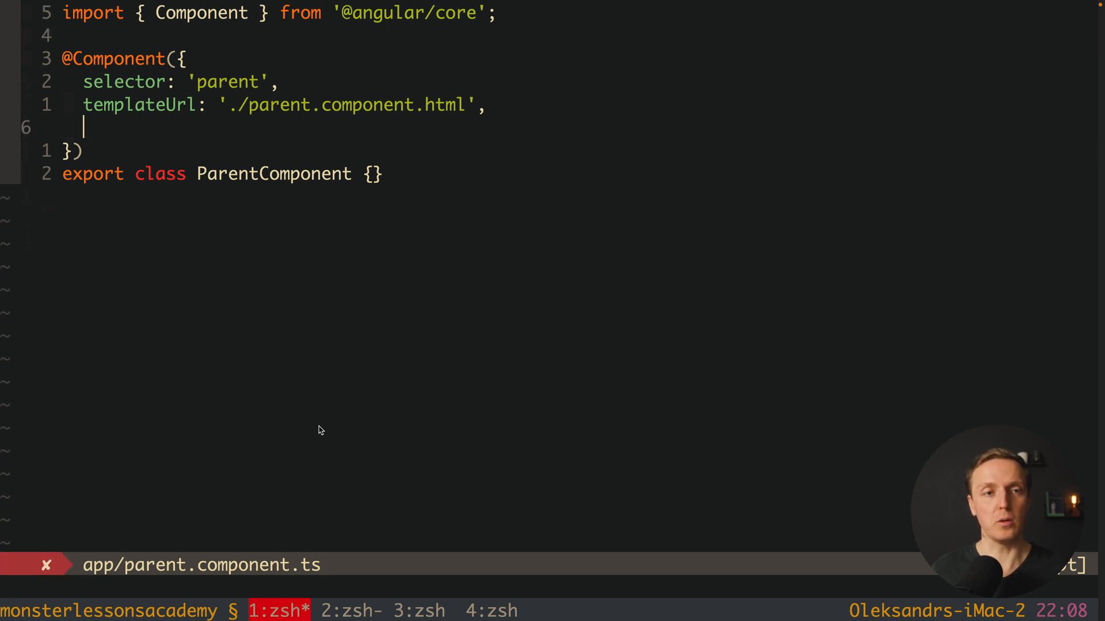
text(providers: [)
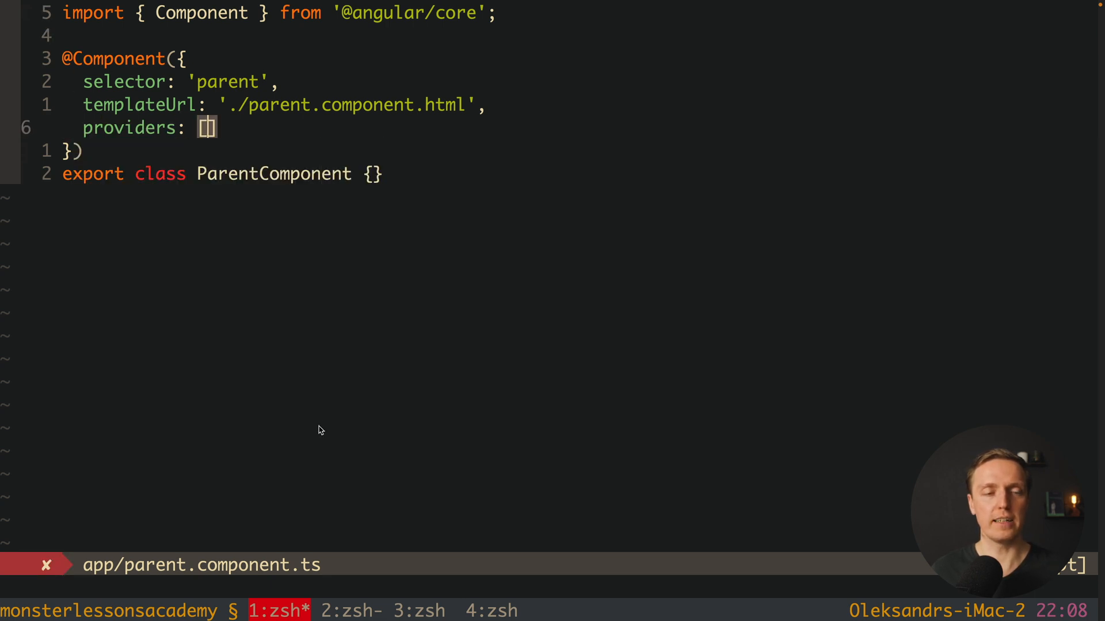
text(Use)
key(Return)
key(Escape)
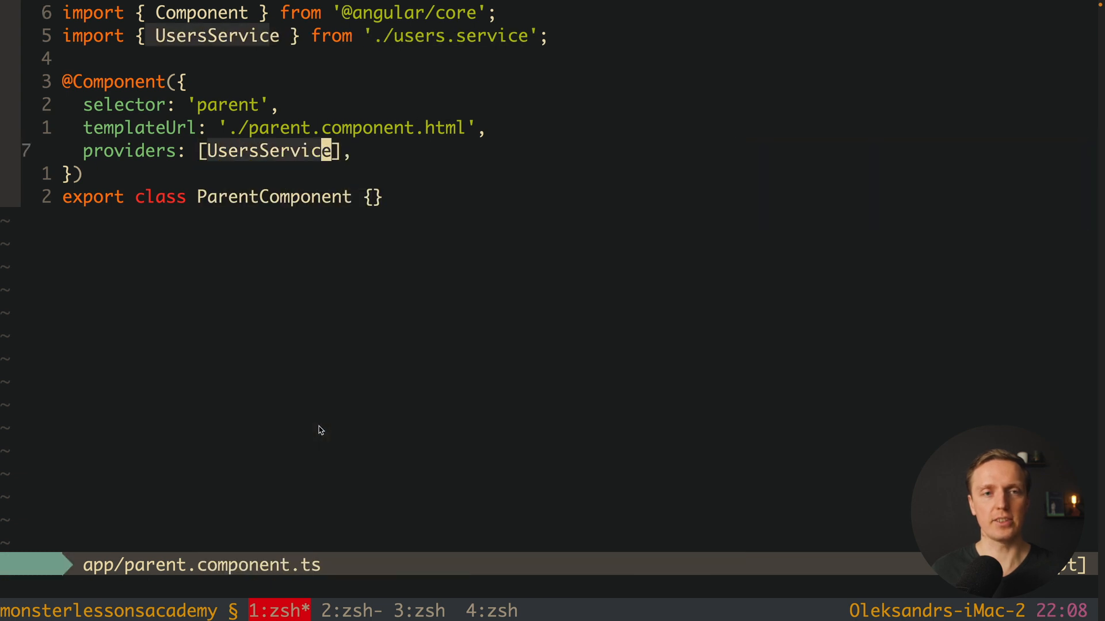
key(super+Tab)
key(super+Tab)
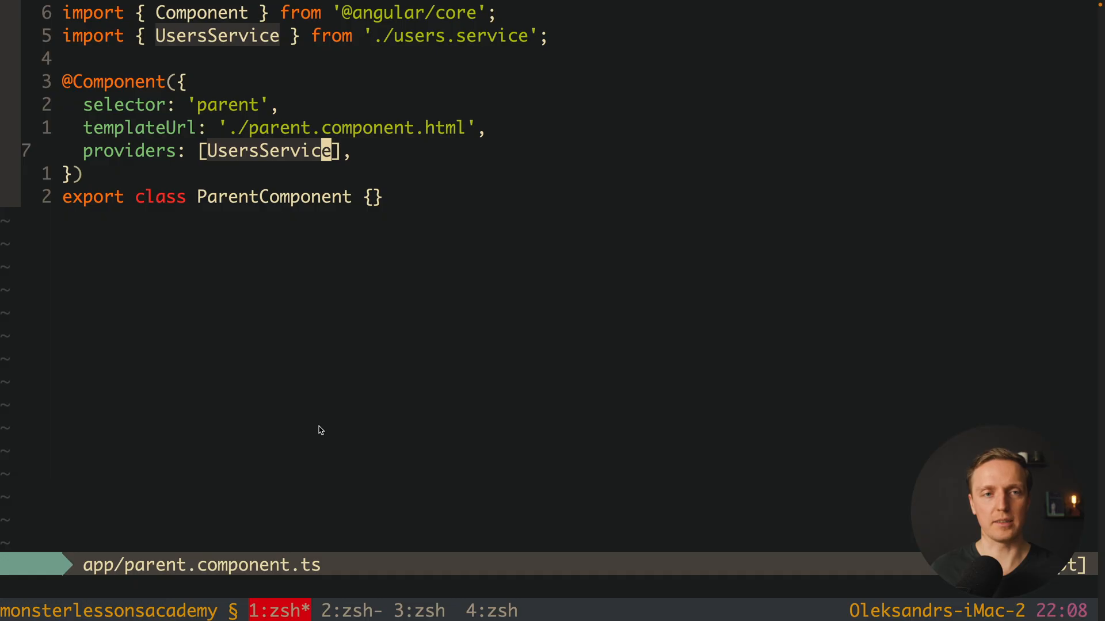
- Rename the parent's providers key to viewProviders via completion and save
key(k)
key(j)
key(h)
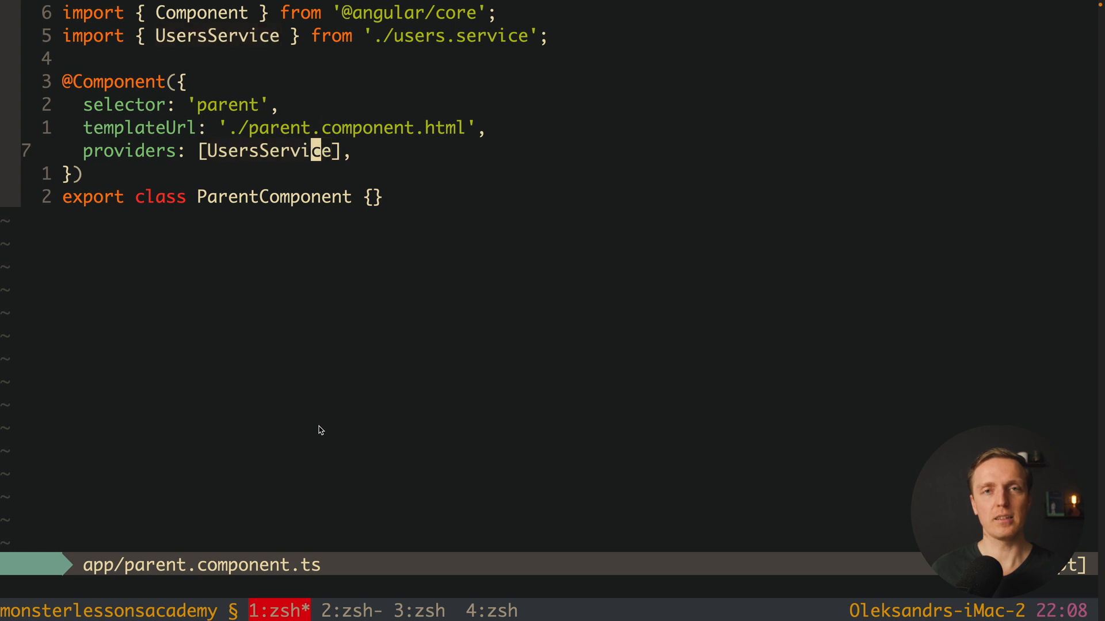
key(h)
key(h)
key(h)
key(h)
key(h)
key(h)
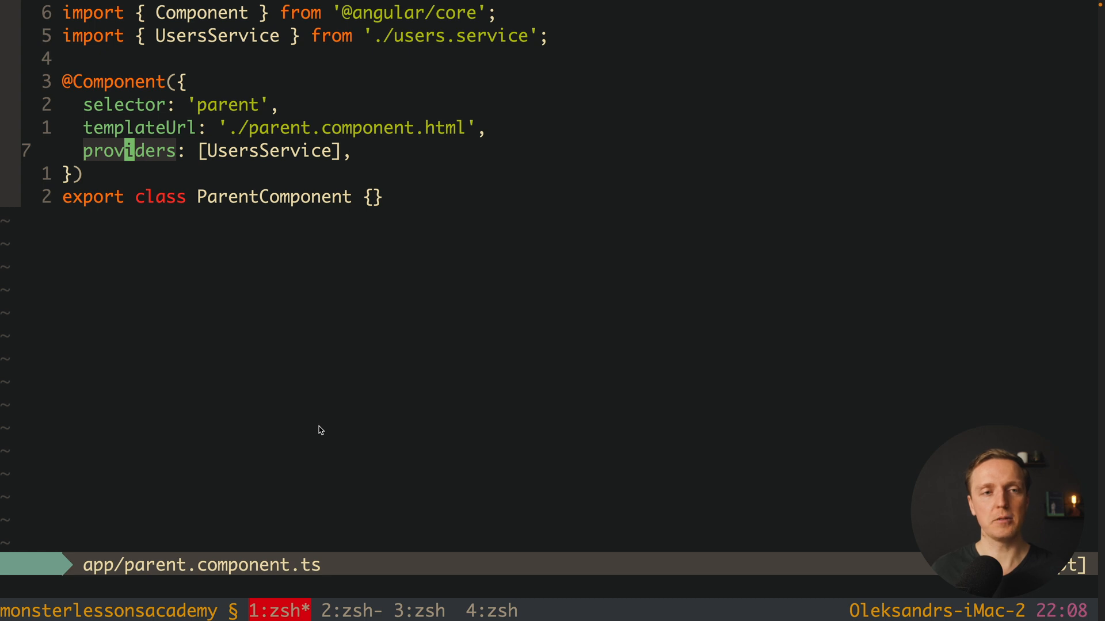
text(ciwvi)
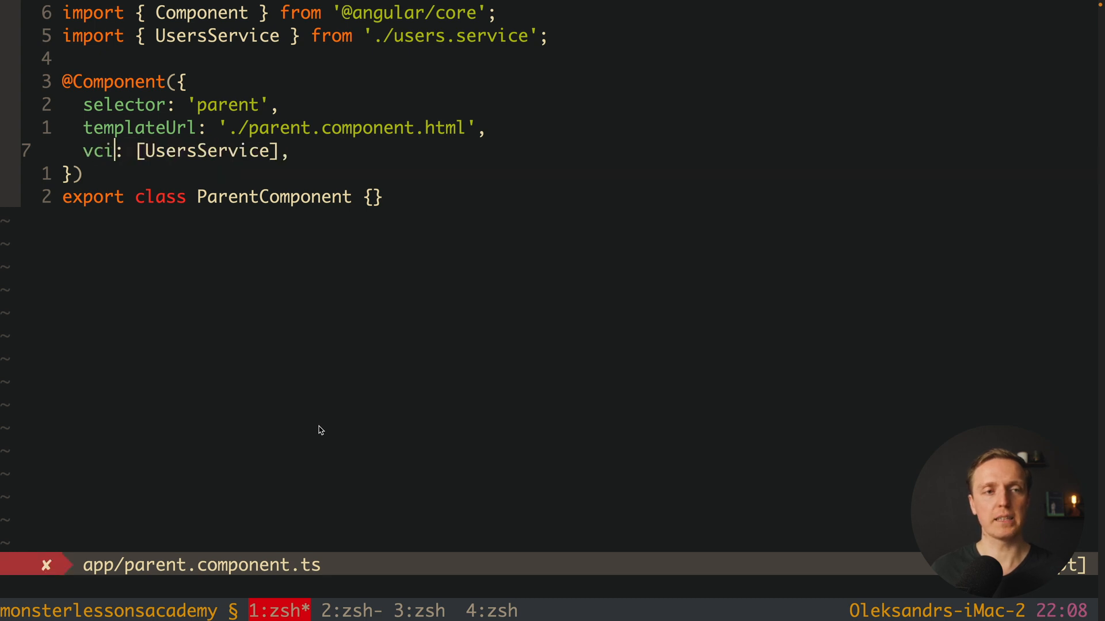
key(Tab)
key(Return)
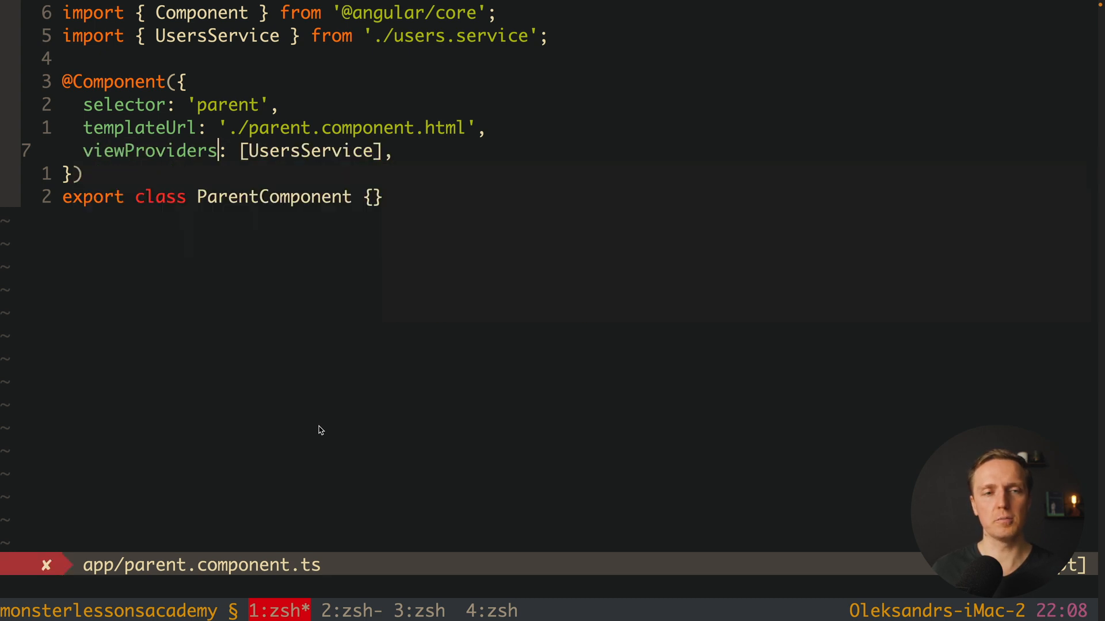
key(Escape)
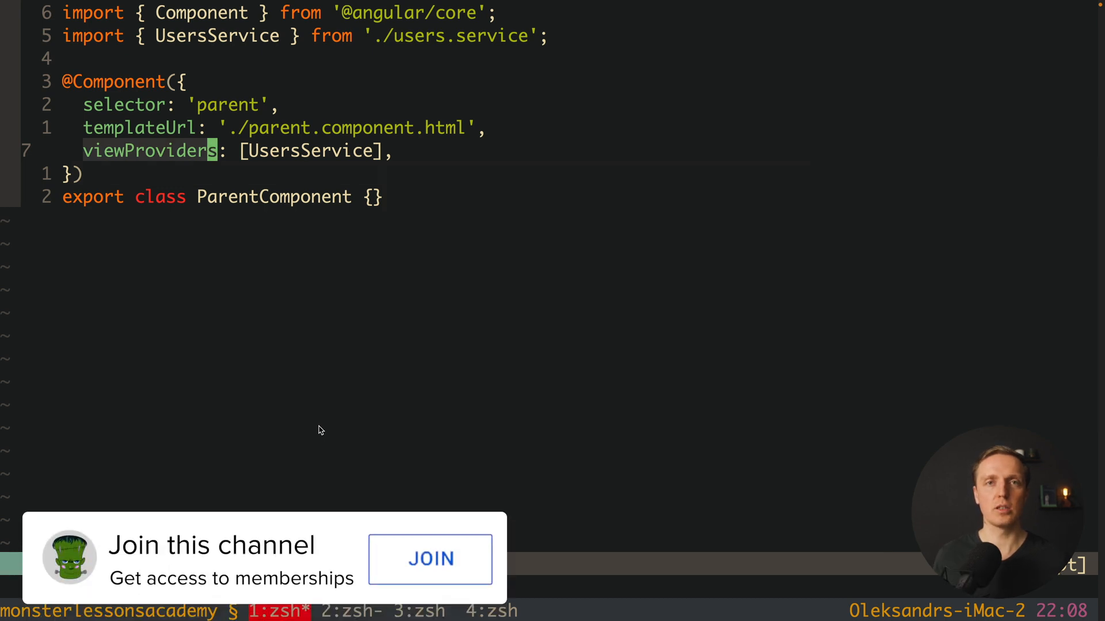
- Review the viewProviders: [UsersService] line, then show the src/app file list
key(shift+f)
key(e)
key(semicolon)
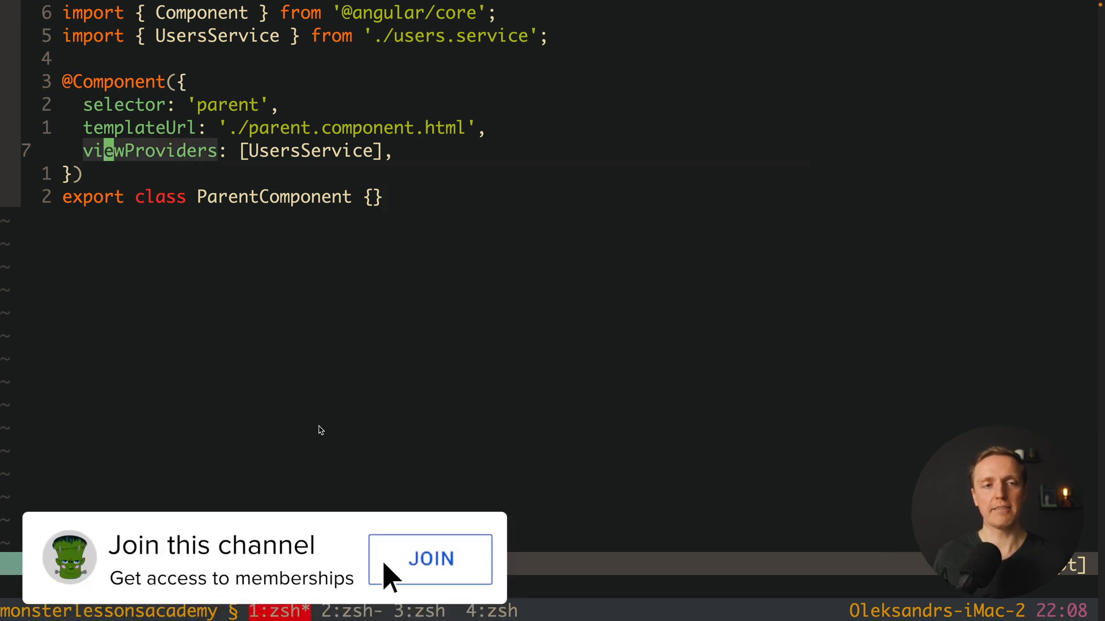
key(e)
key(w)
key(w)
key(w)
key(l)
key(l)
key(l)
key(l)
key(l)
key(l)
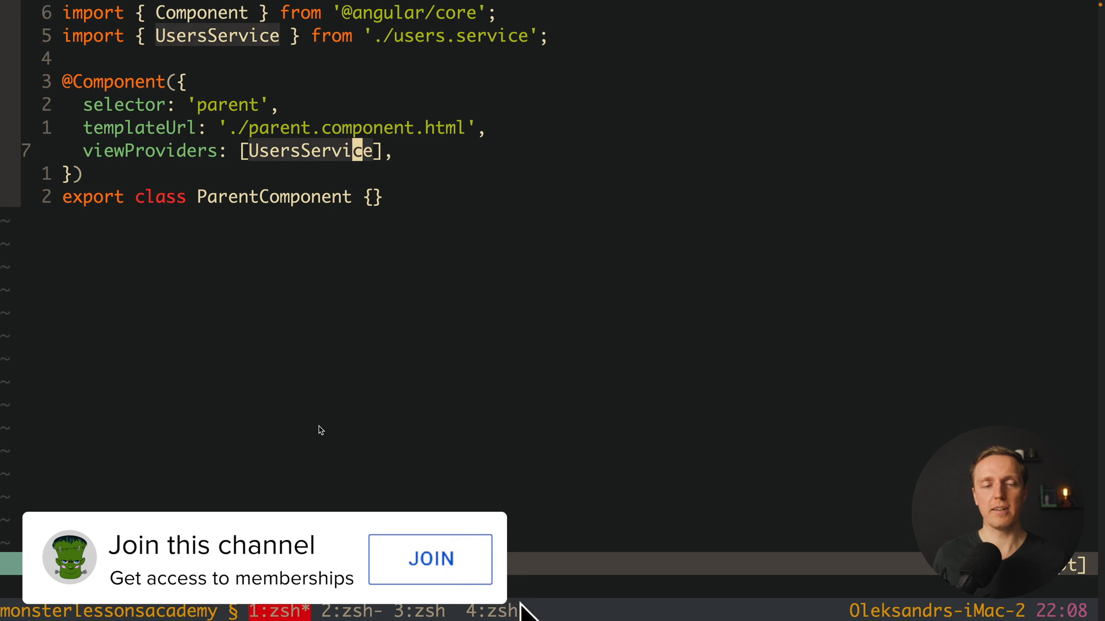
key(minus)
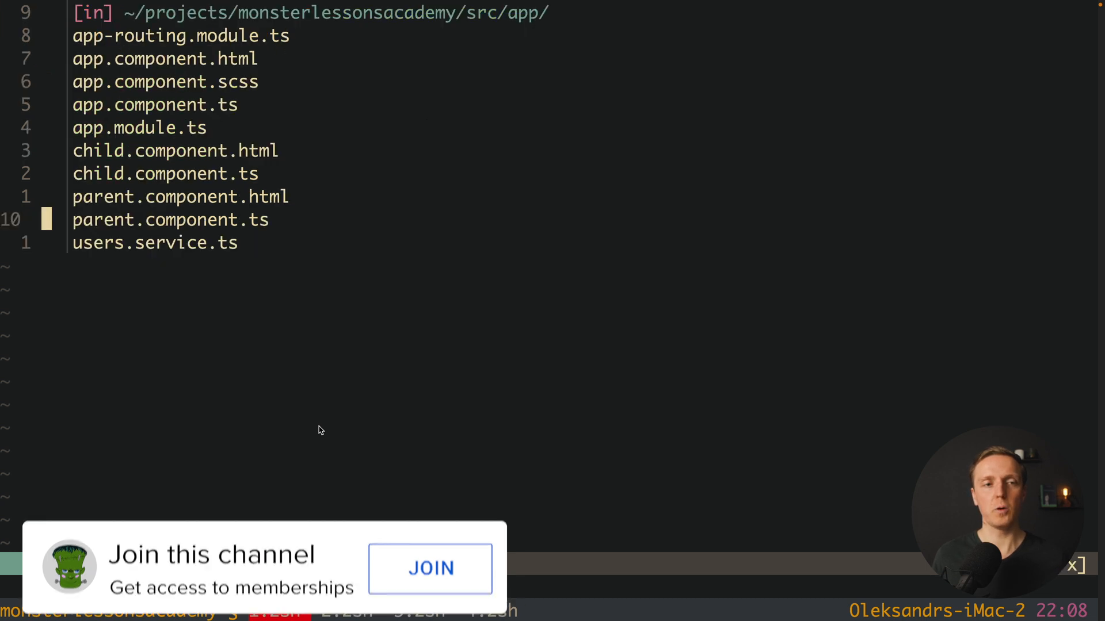
key(k)
key(k)
- Glance at app.module.ts and child.component.ts, then confirm the console logs 'key users'
key(k)
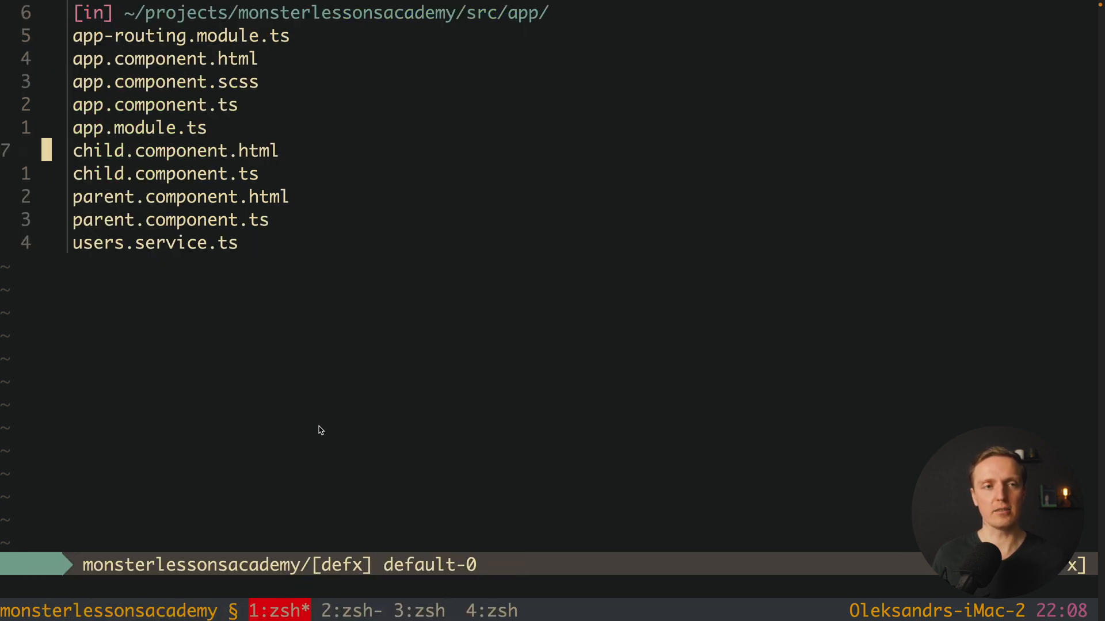
key(k)
key(Return)
key(minus)
key(j)
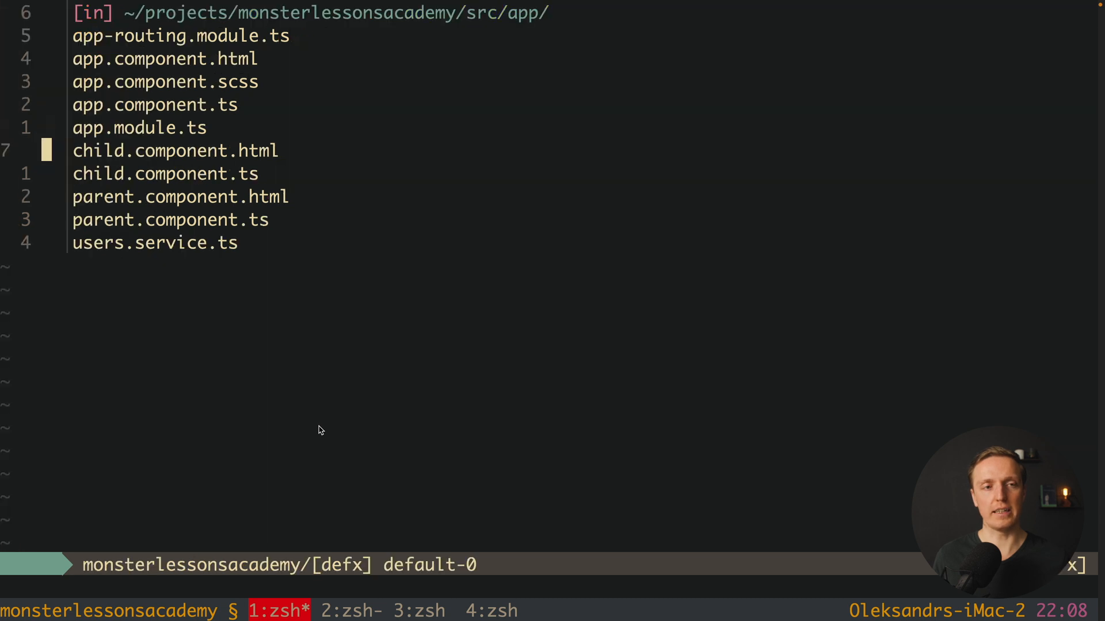
key(j)
key(Return)
key(k)
key(k)
key(j)
key(j)
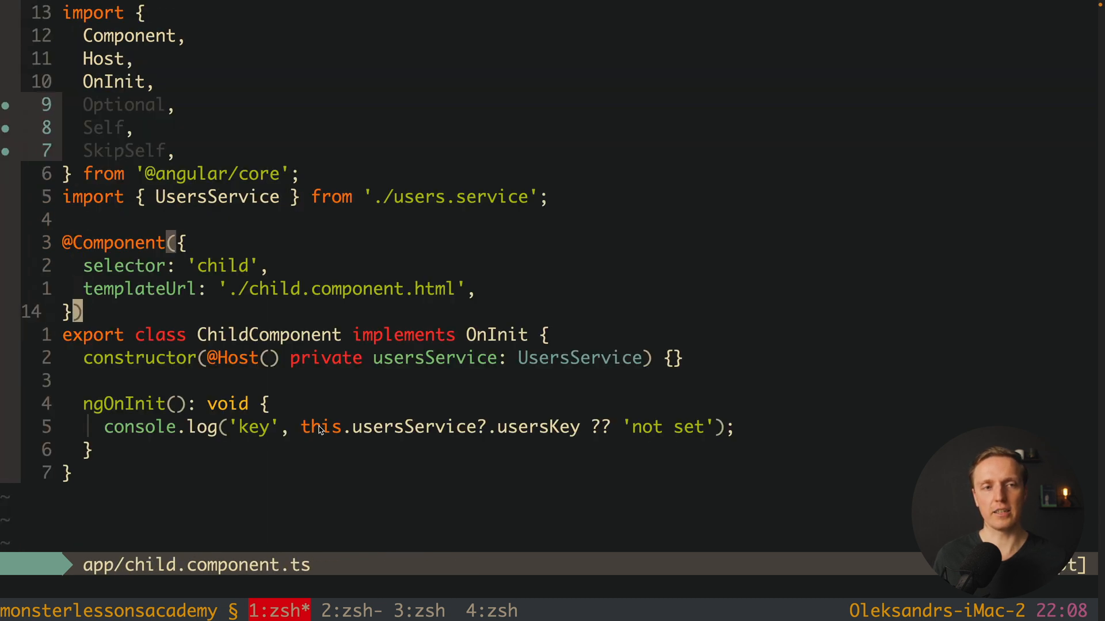
key(super+Tab)
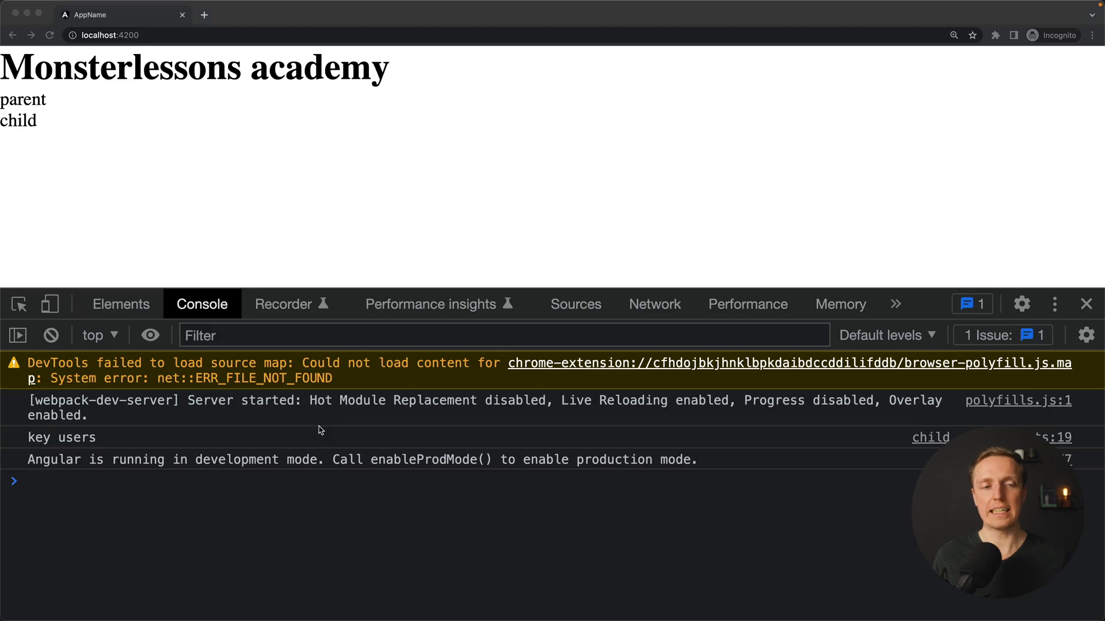
key(super+Tab)
- Reopen parent.component.ts and review UsersService under viewProviders
key(minus)
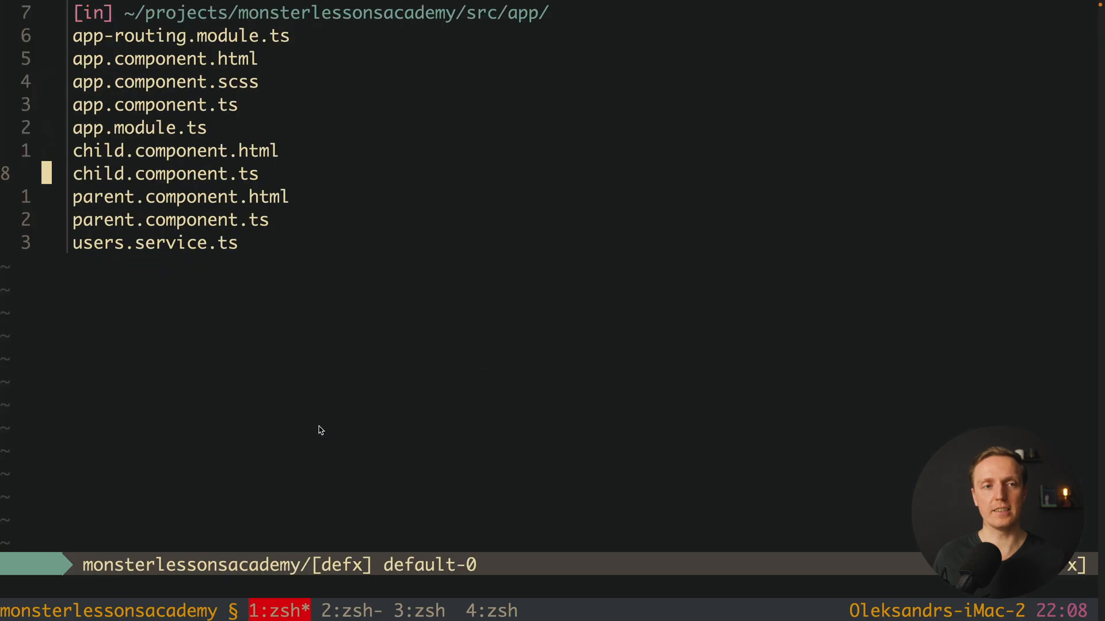
key(j)
key(j)
key(Return)
key(h)
key(h)
key(h)
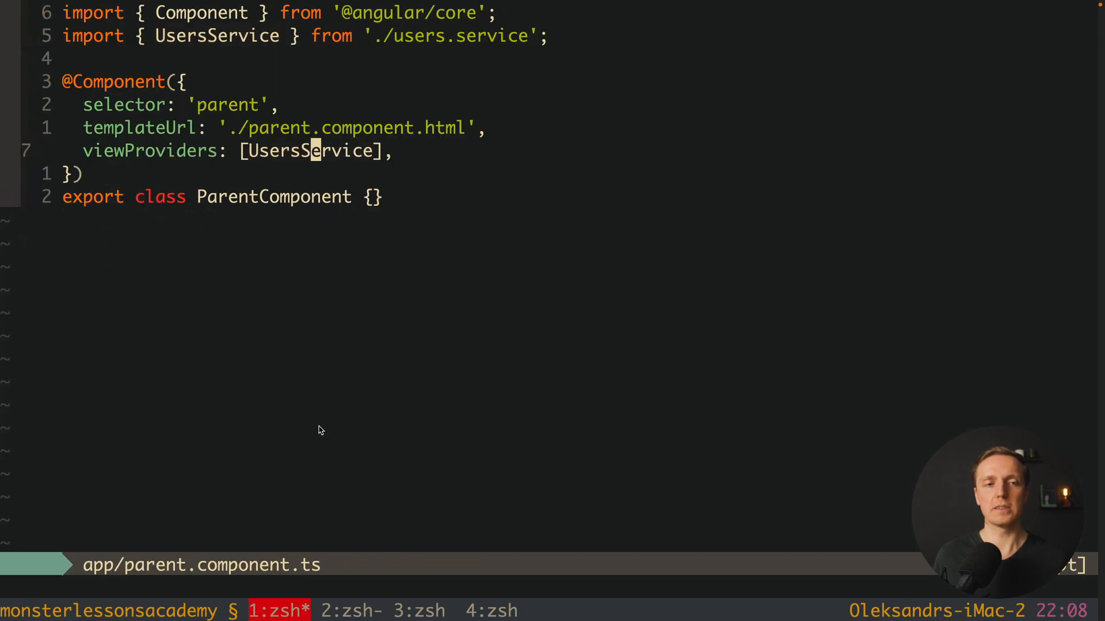
key(l)
key(l)
key(l)
key(b)
key(b)
key(b)
key(w)
key(w)
key(l)
key(l)
key(l)
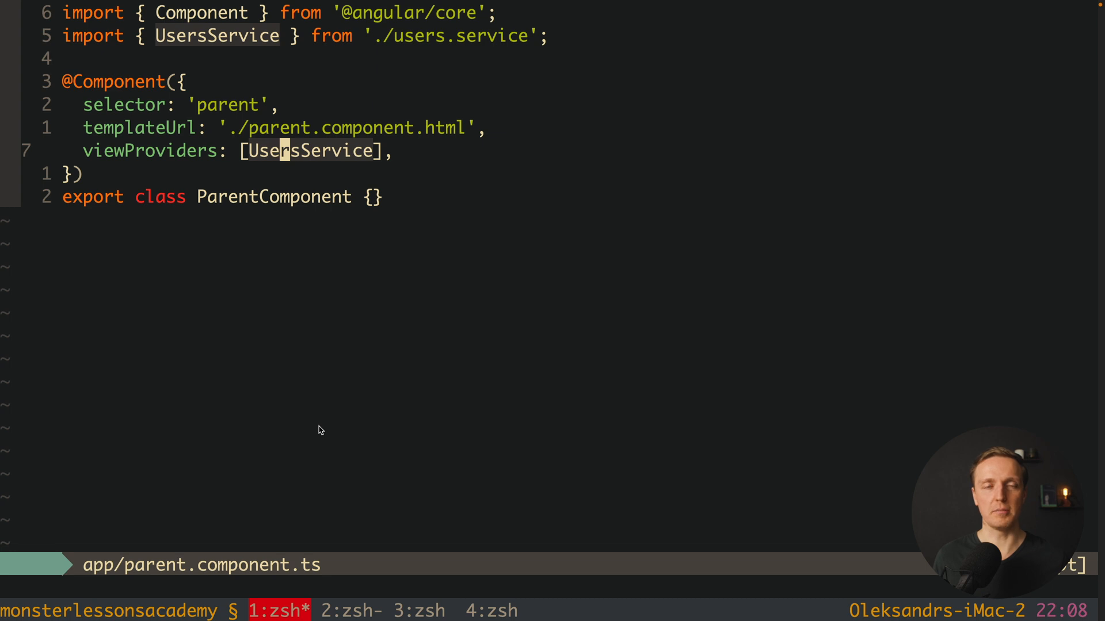
key(minus)
key(k)
key(k)
key(Return)
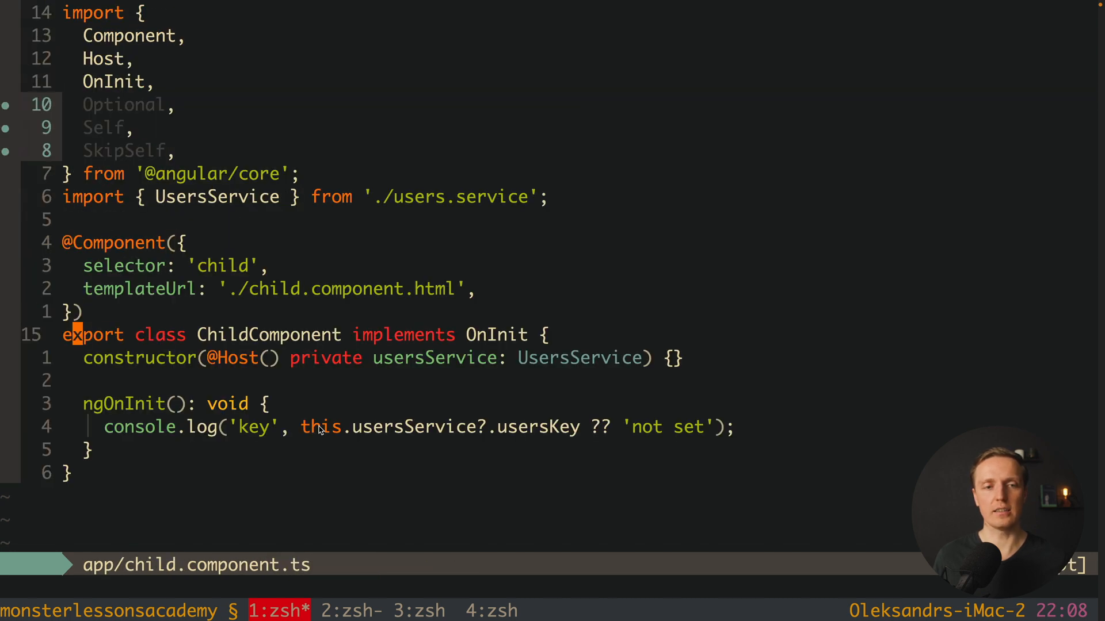
key(j)
key(j)
key(k)
key(w)
key(w)
key(l)
key(l)
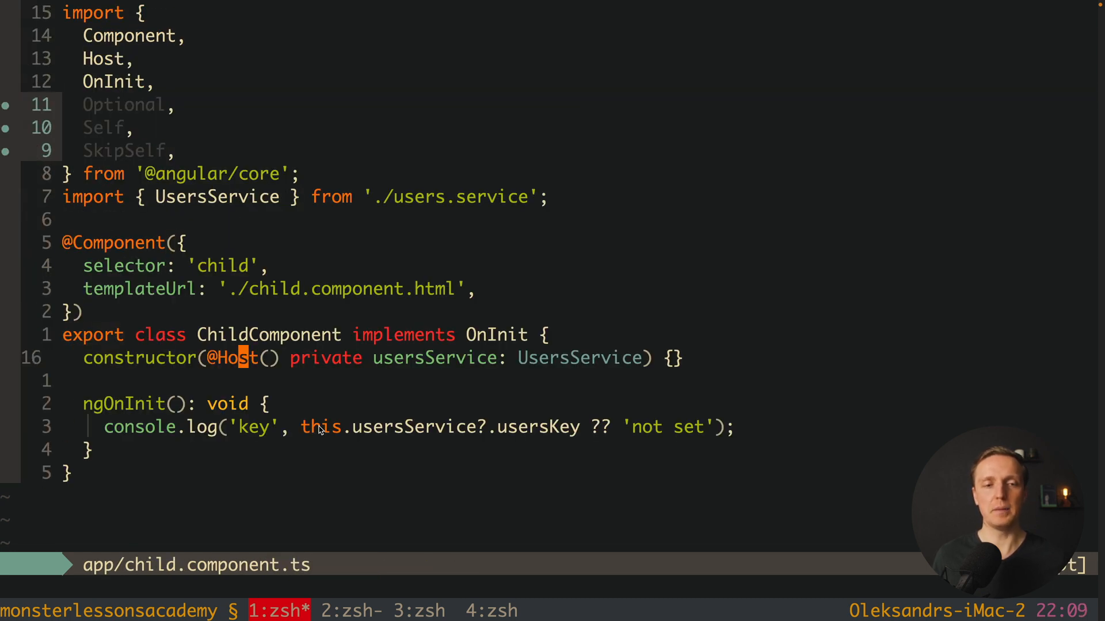